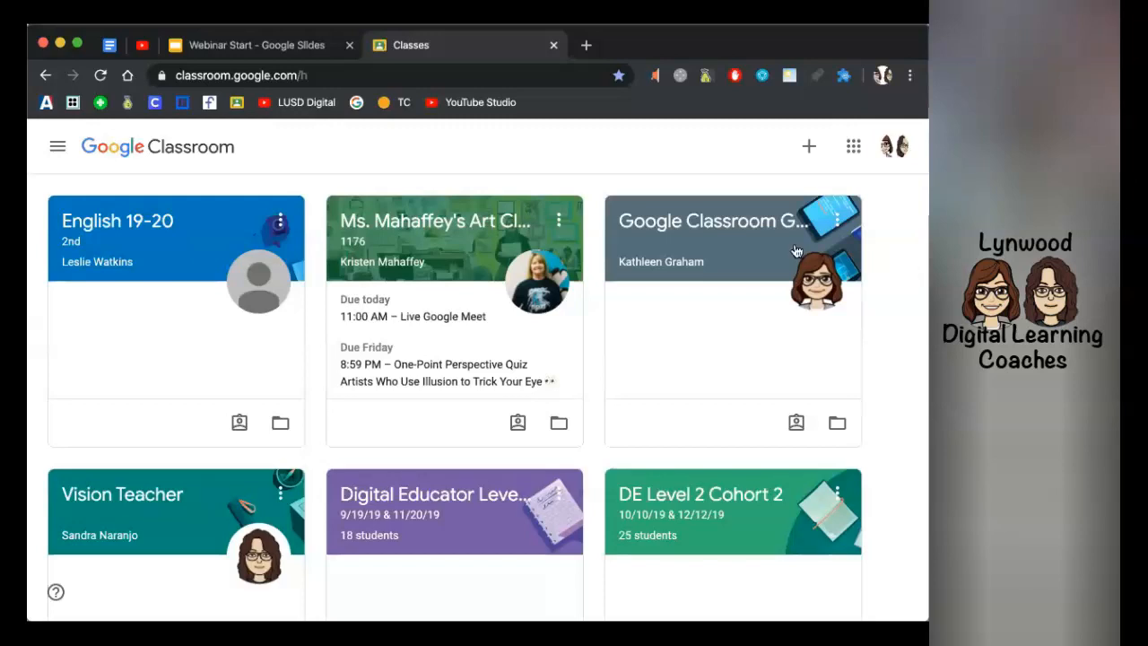
Look through all the class cards on the Classroom home page, down to Practice Classroom and Digital Learning
scroll(739, 344, down, 1)
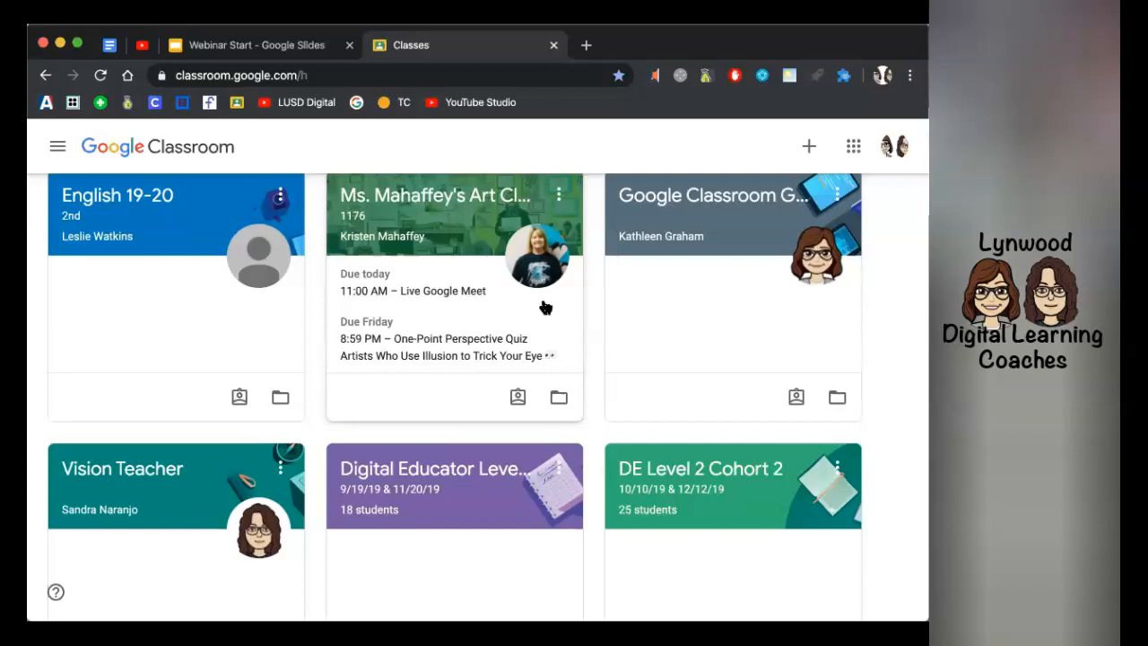
scroll(545, 308, down, 2)
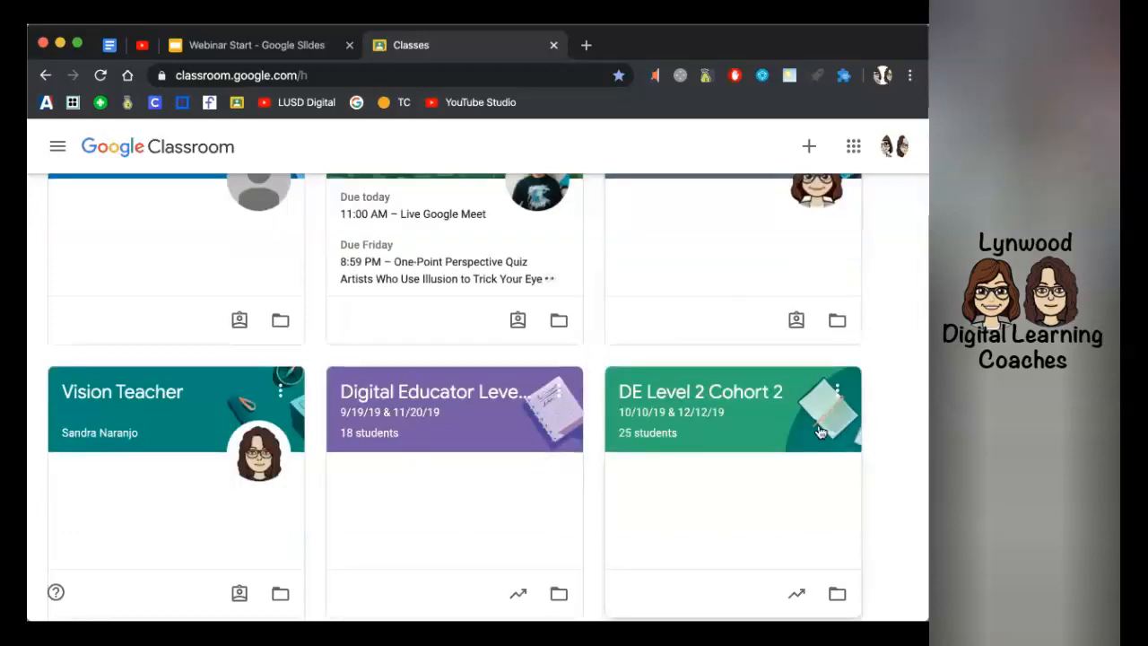
scroll(816, 431, down, 2)
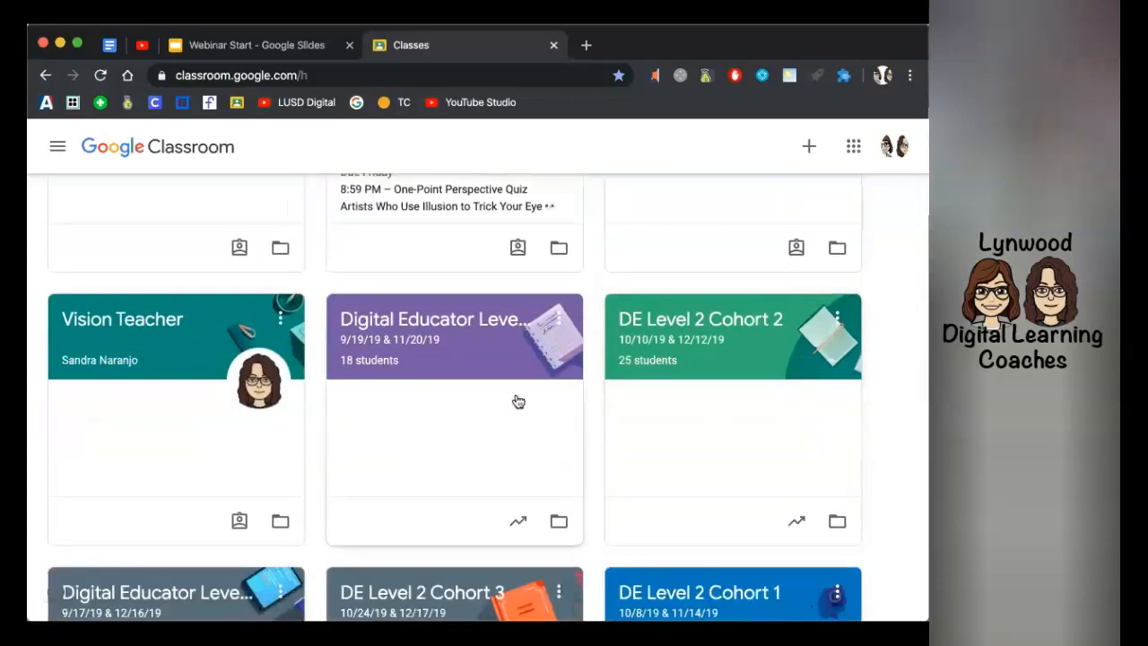
scroll(517, 403, down, 3)
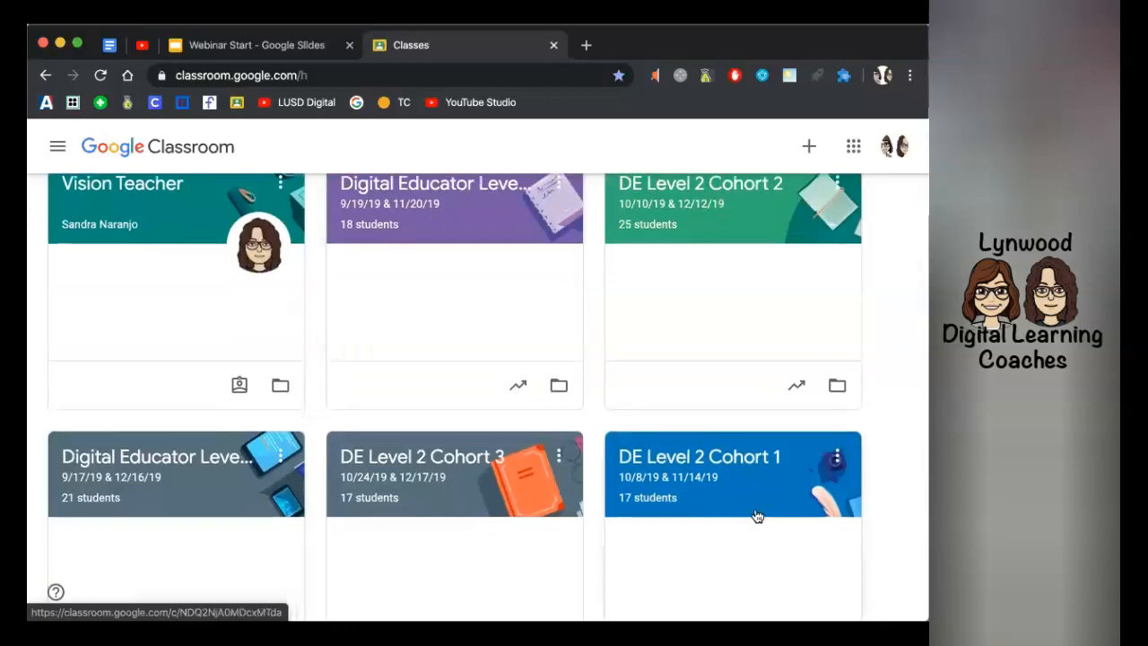
scroll(583, 356, down, 5)
scroll(515, 472, down, 1)
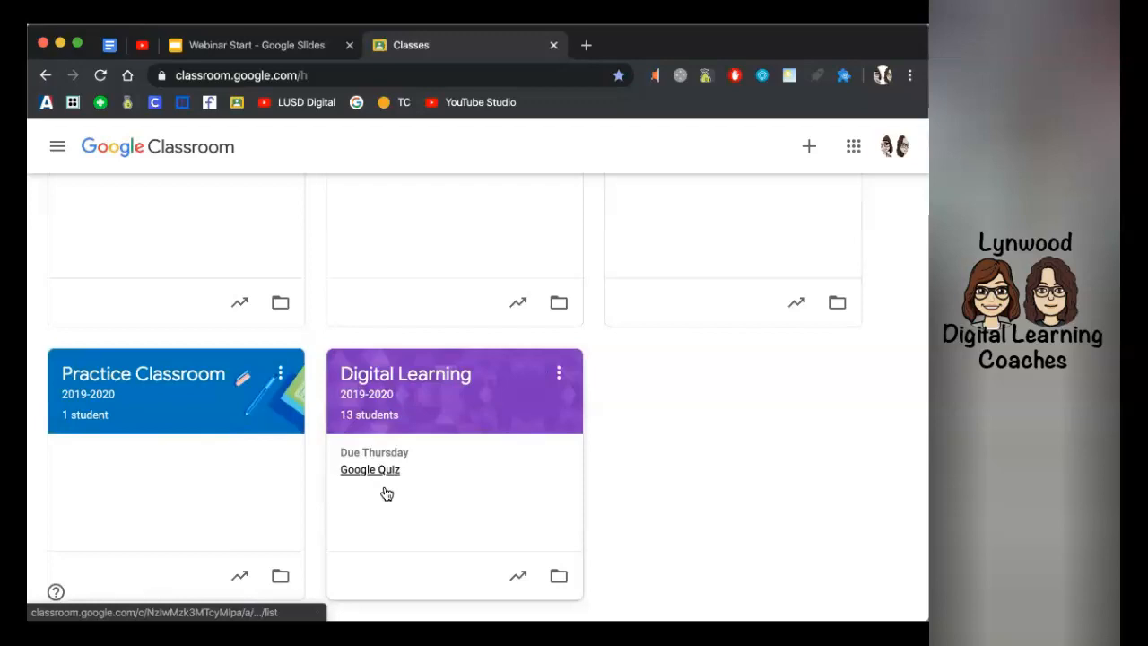
scroll(394, 448, up, 1)
scroll(448, 320, up, 3)
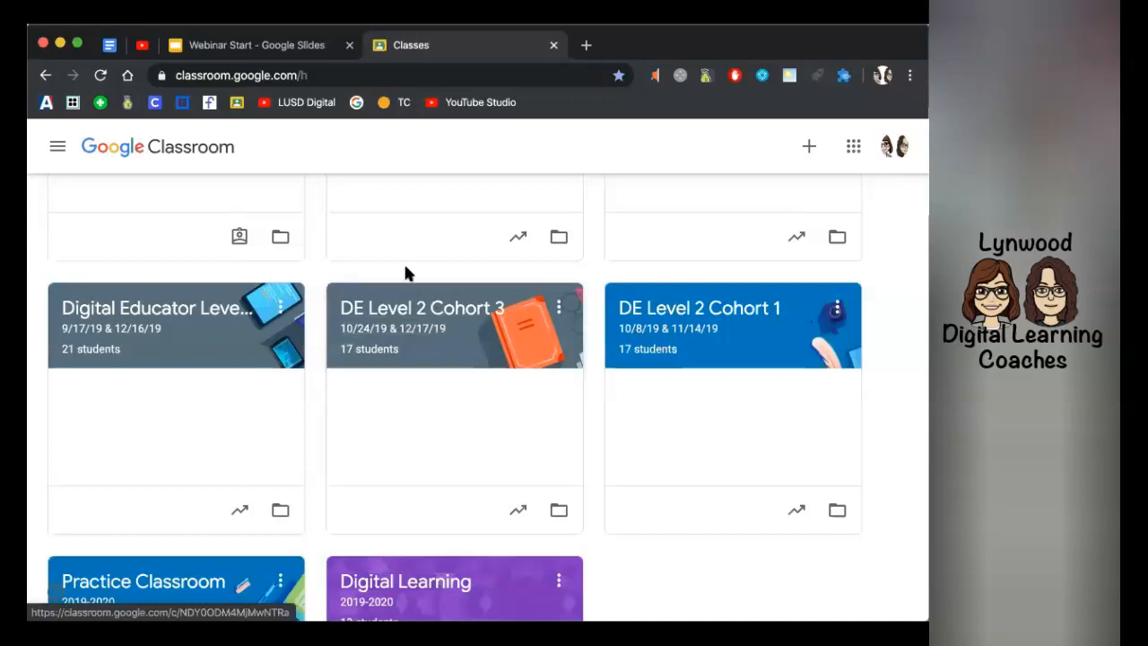
scroll(458, 366, down, 3)
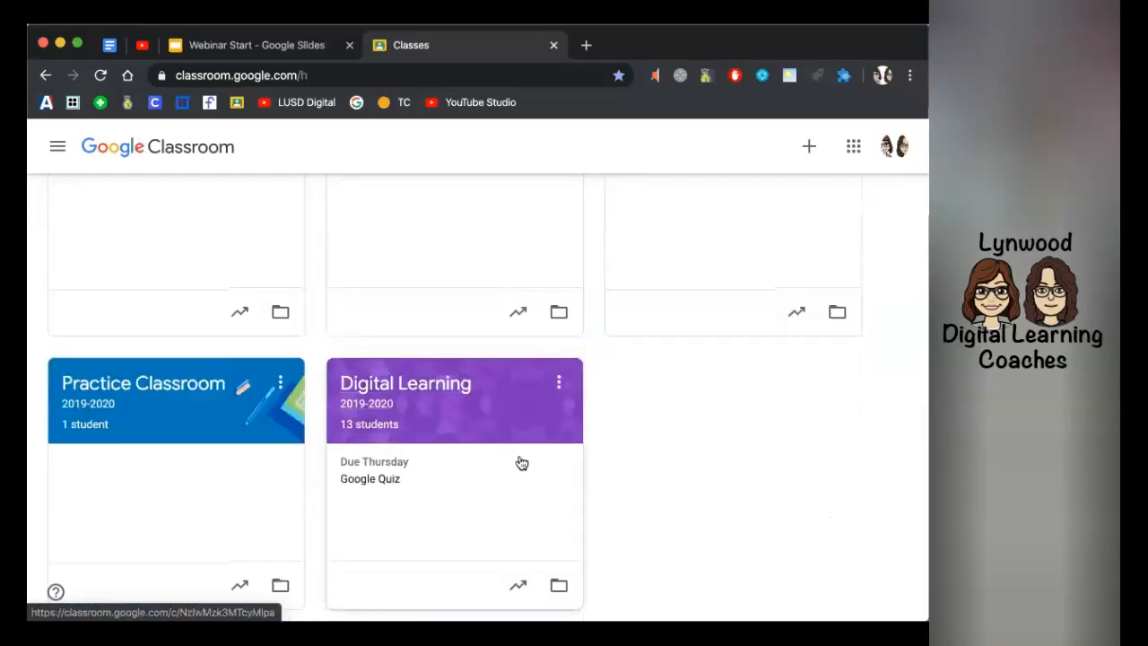
scroll(427, 418, up, 3)
scroll(425, 418, down, 3)
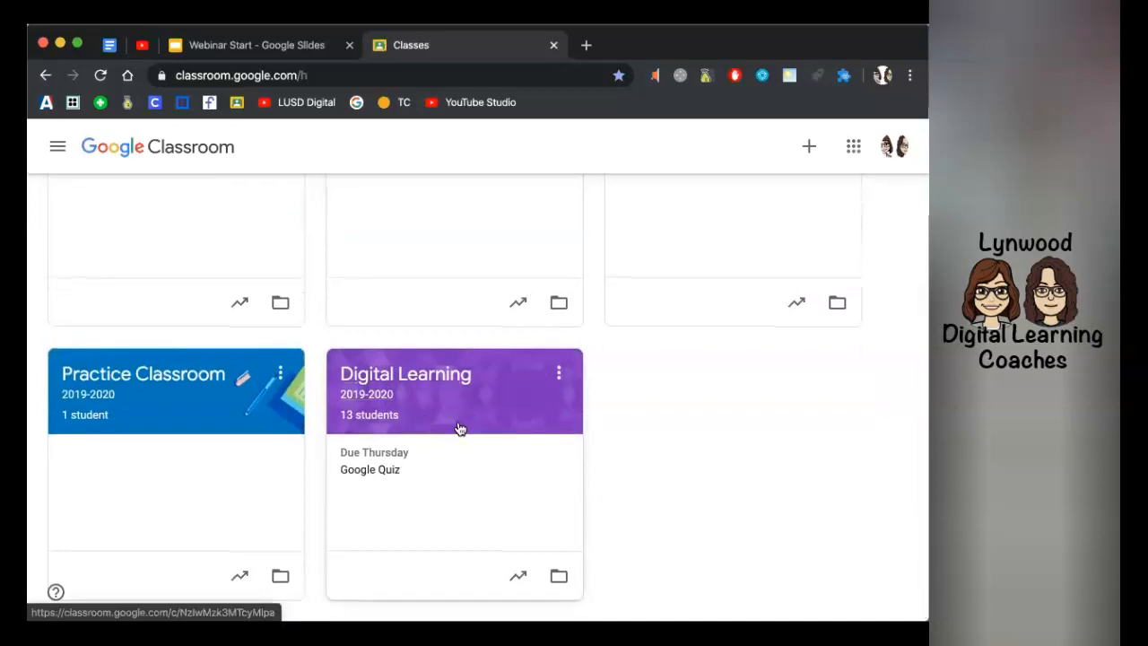
scroll(470, 411, up, 1)
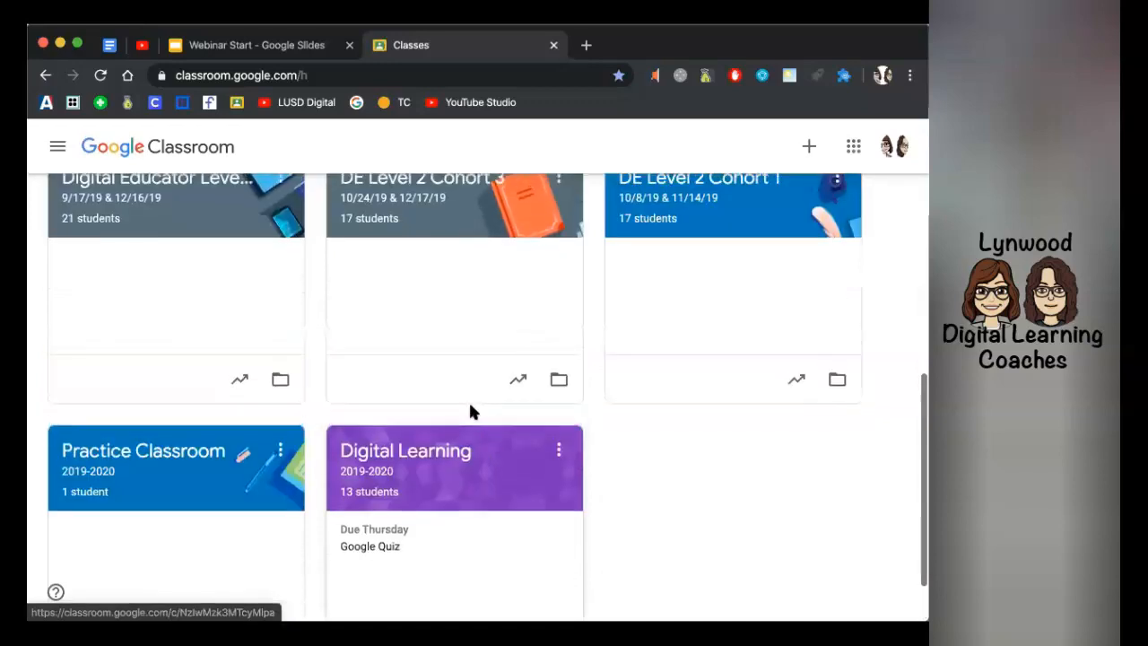
scroll(504, 494, up, 1)
scroll(499, 485, down, 1)
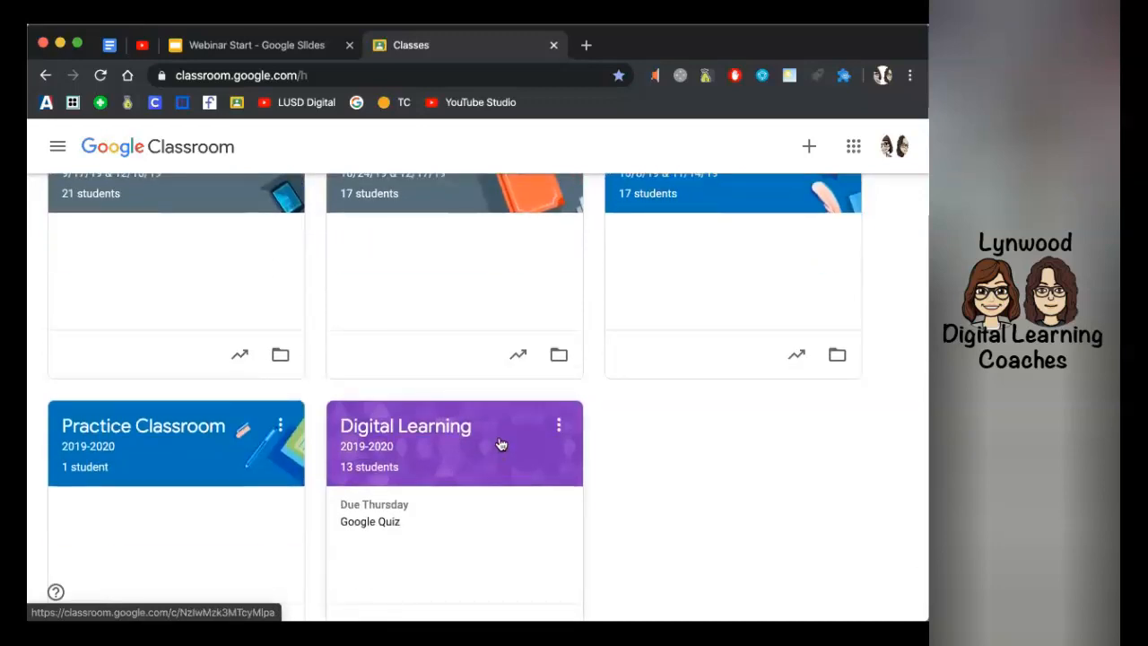
Move the Digital Learning class card to the first position on the home page
drag(501, 444, 239, 268)
scroll(239, 268, up, 4)
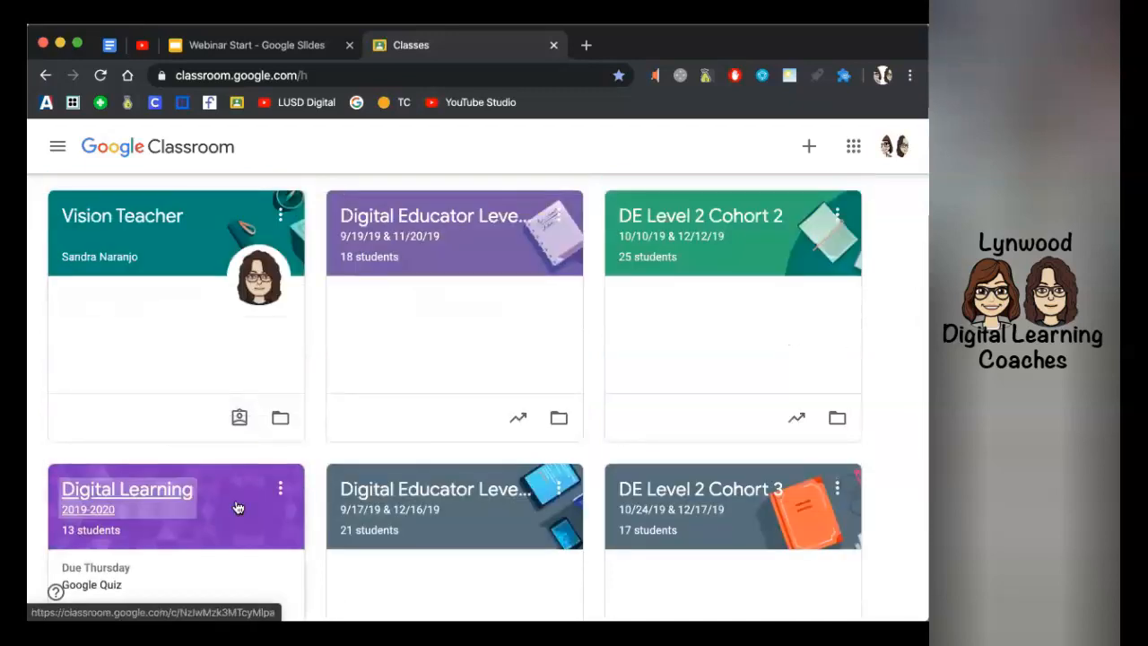
drag(238, 508, 345, 108)
drag(324, 149, 248, 231)
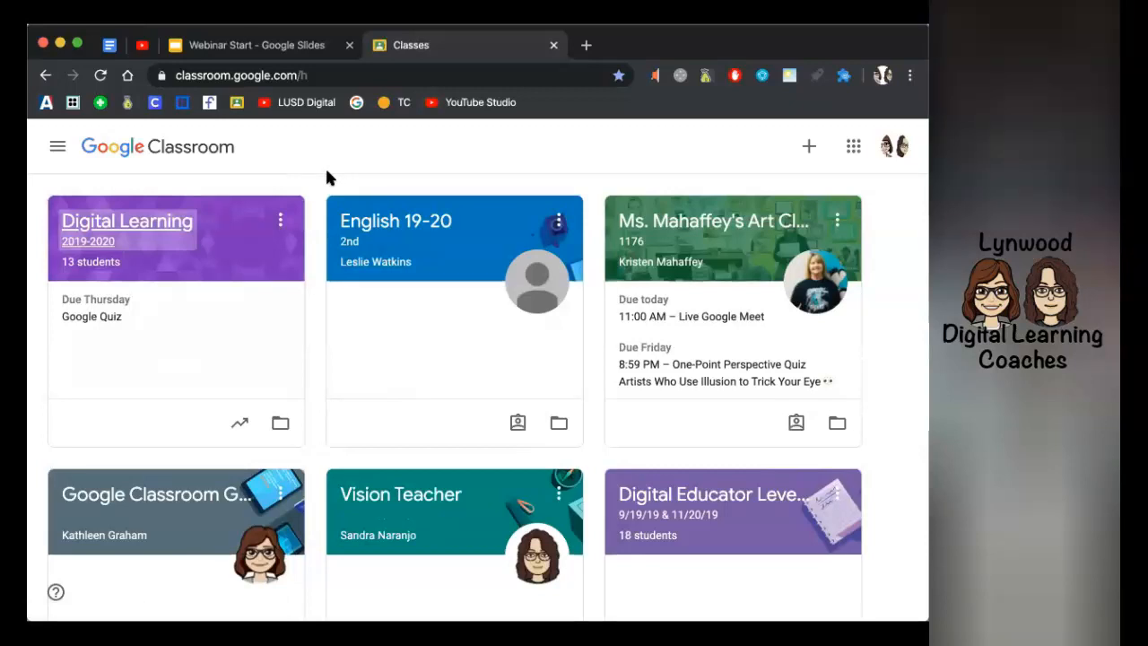
Open the general Classroom settings and bring up the notification options
click(59, 152)
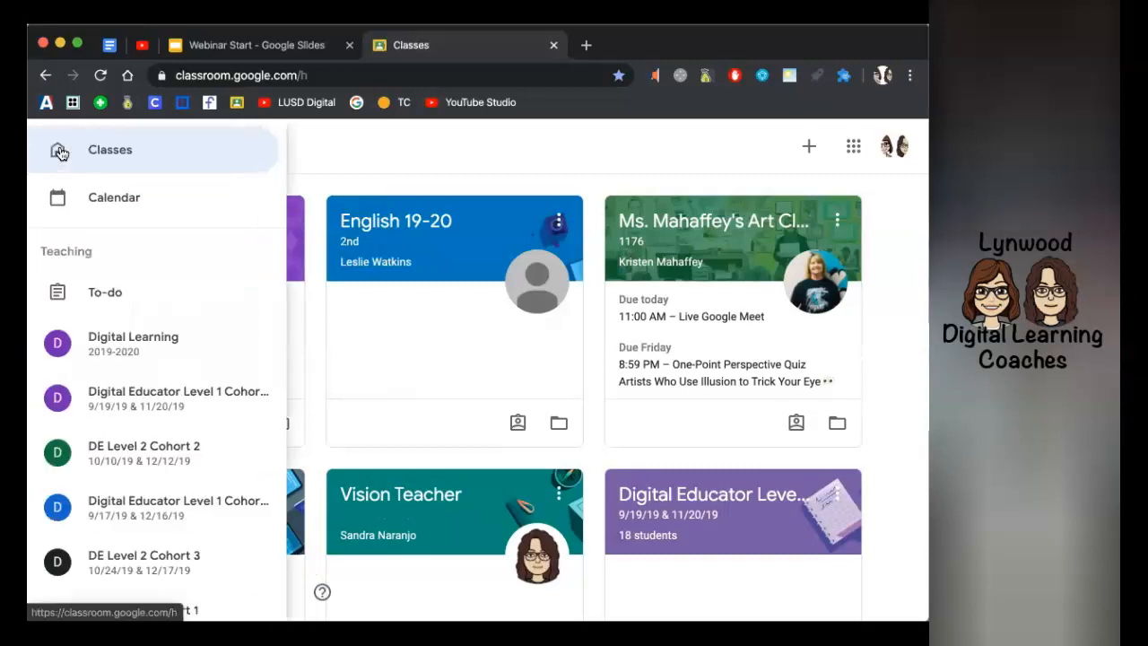
scroll(78, 197, down, 10)
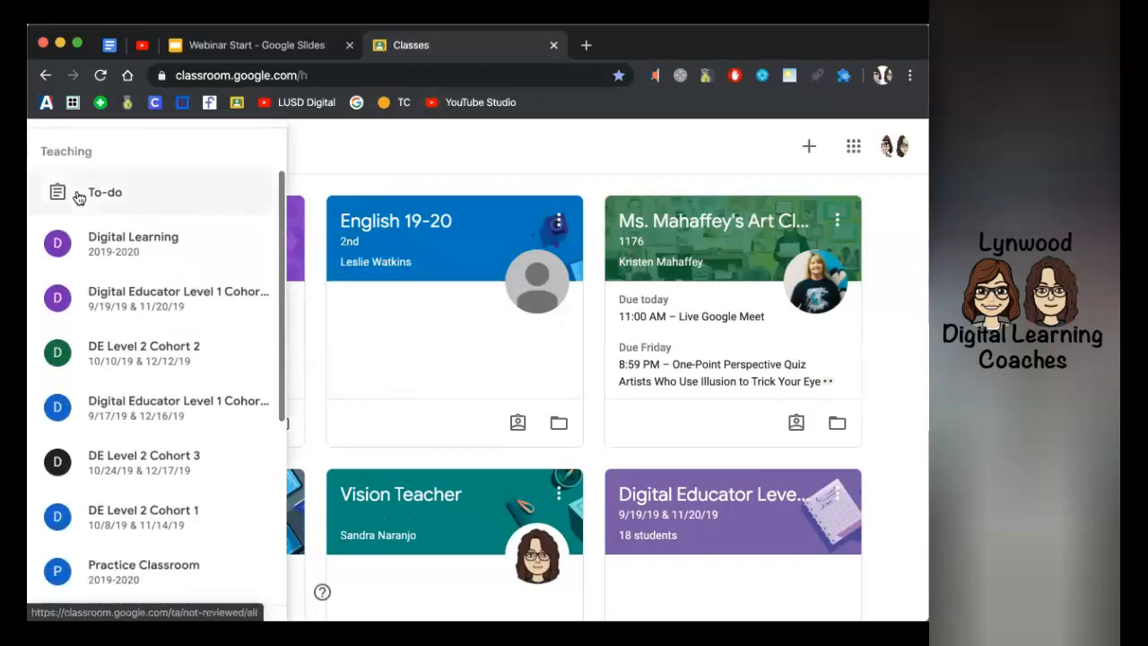
scroll(78, 198, down, 3)
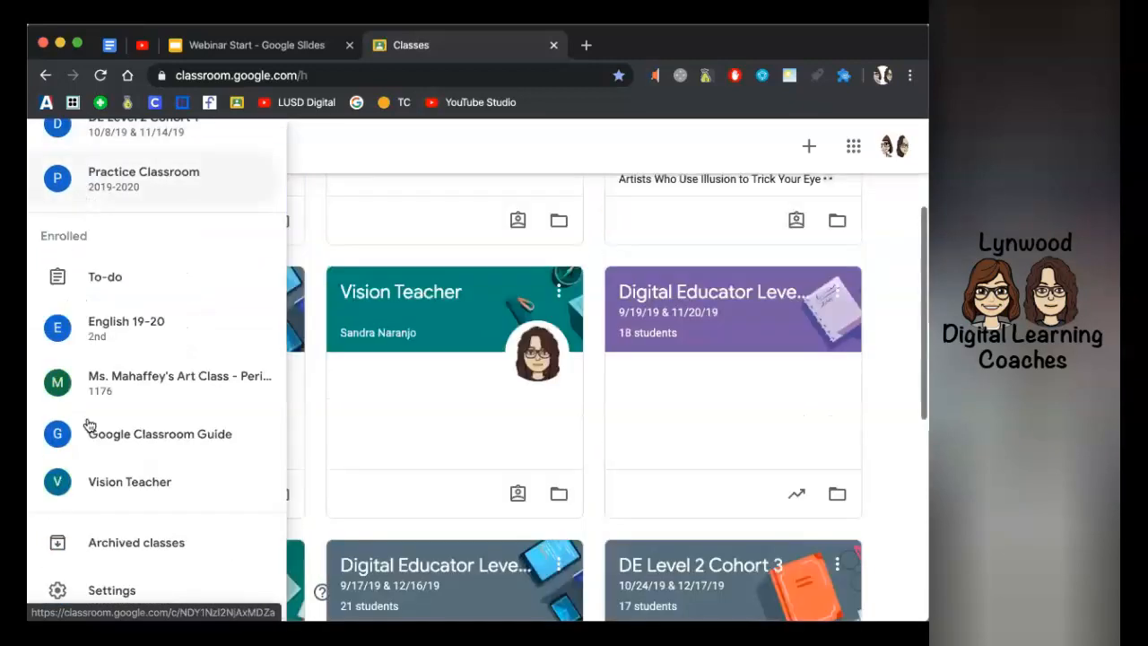
click(96, 594)
scroll(275, 284, down, 3)
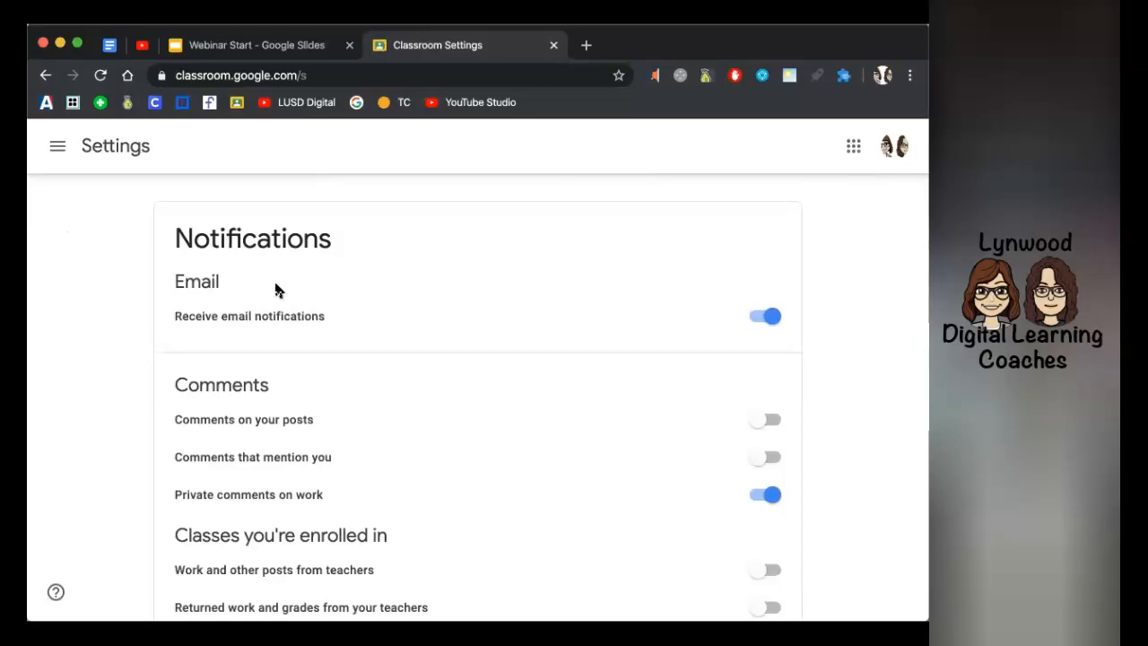
Switch receiving email notifications off and back on
click(753, 316)
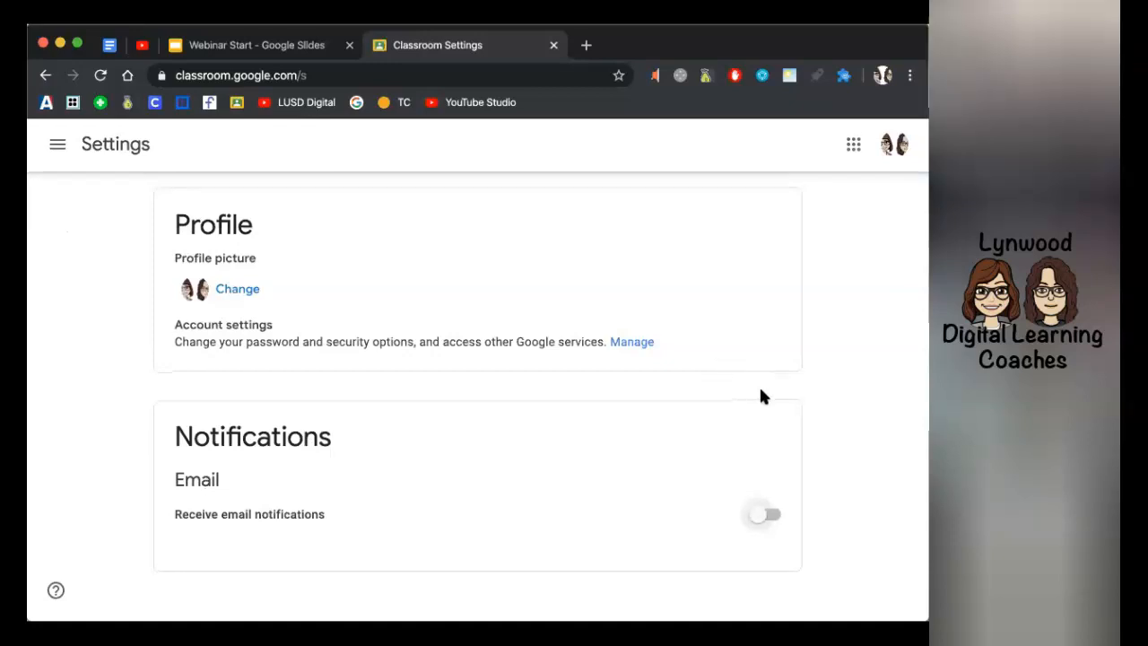
click(767, 518)
scroll(774, 527, down, 2)
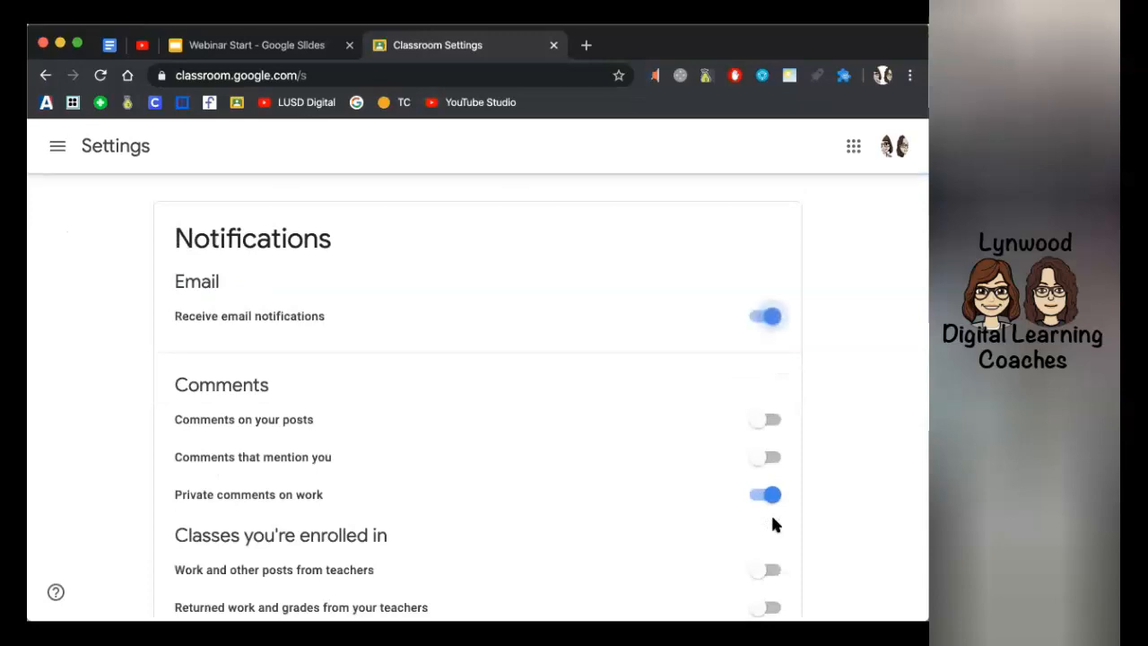
Enable notifications for invitations to join classes as a student and for invitations to co-teach classes
scroll(622, 453, down, 2)
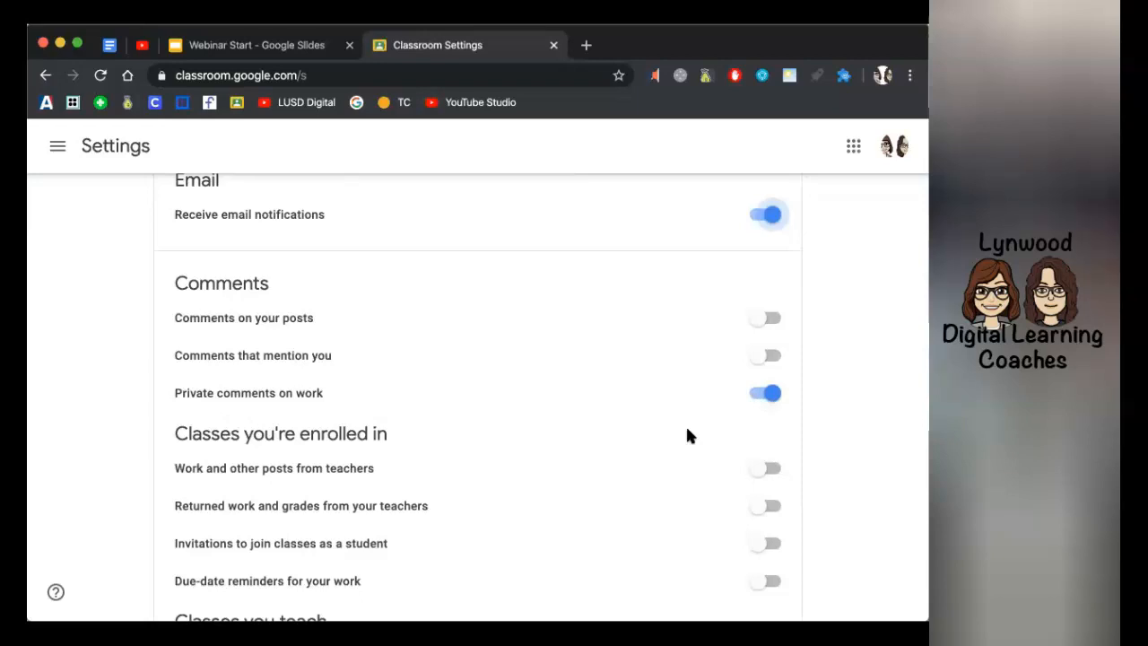
scroll(687, 430, down, 3)
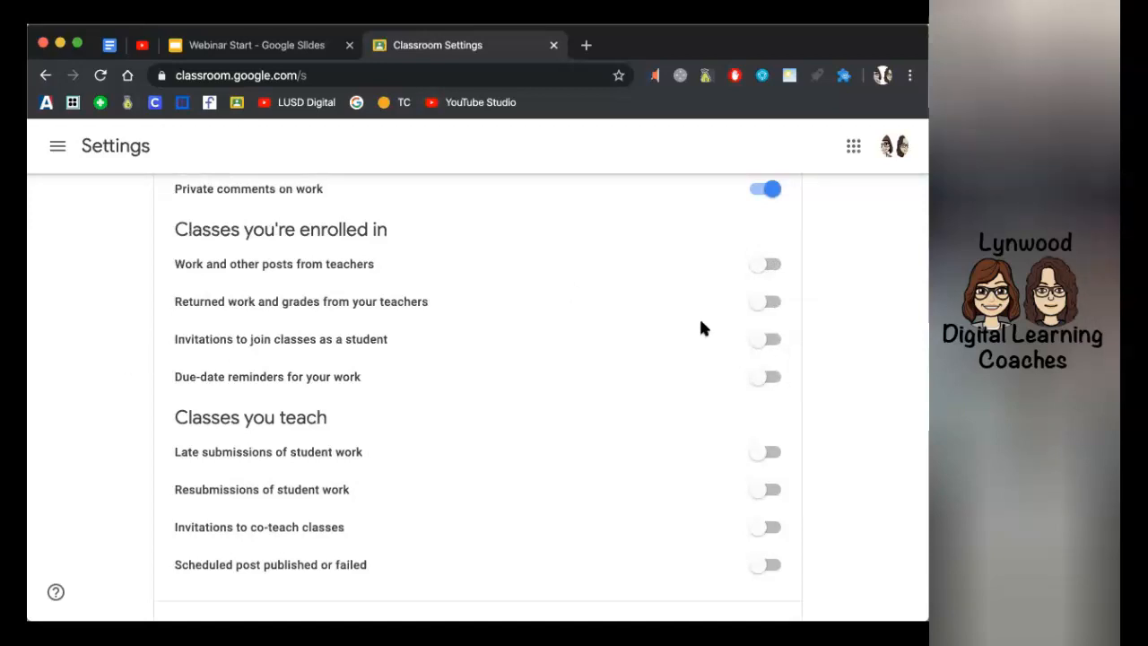
click(772, 341)
scroll(773, 344, down, 3)
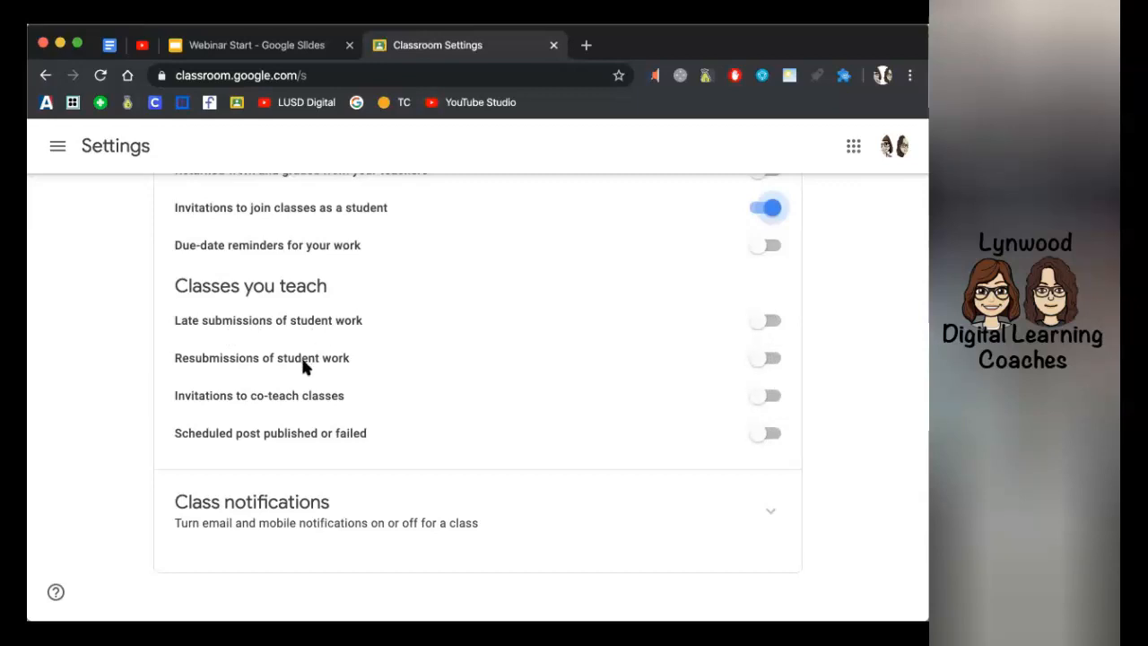
click(772, 401)
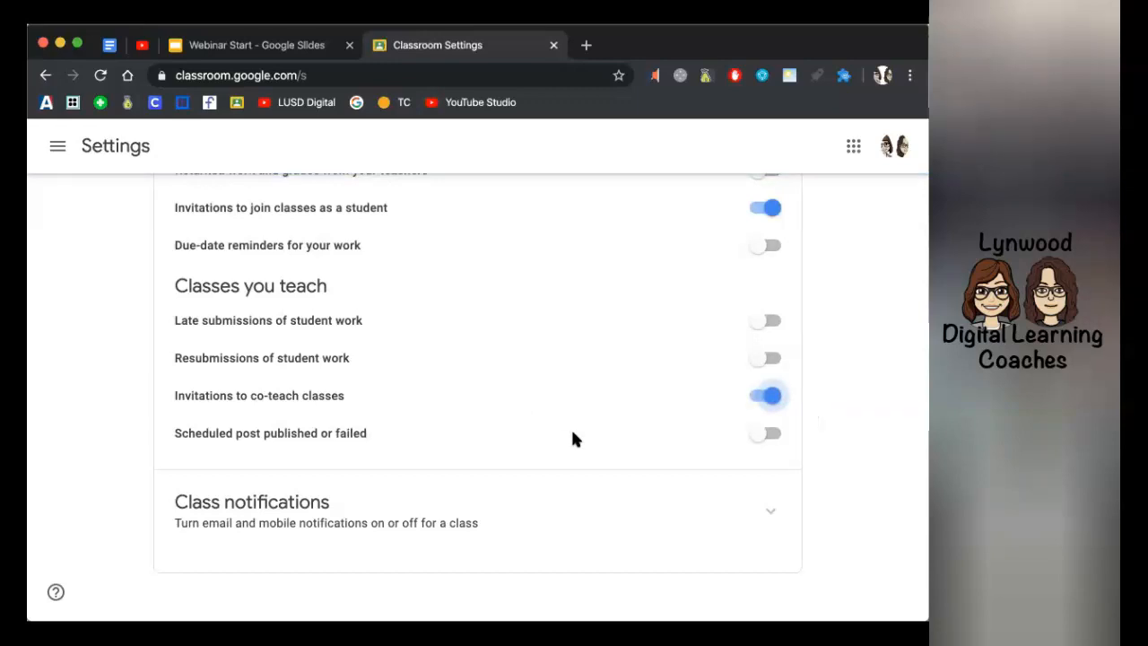
Expand the per-class notifications and turn them off for English 19-20, Google Classroom Guide and Practice Classroom
click(771, 516)
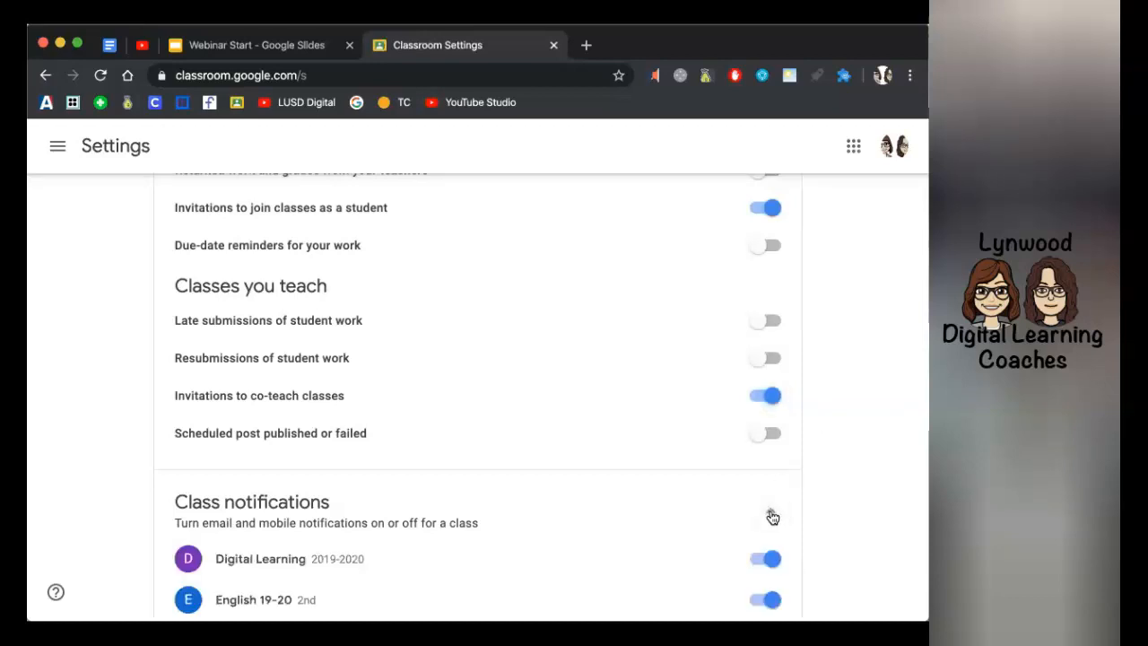
scroll(772, 518, down, 5)
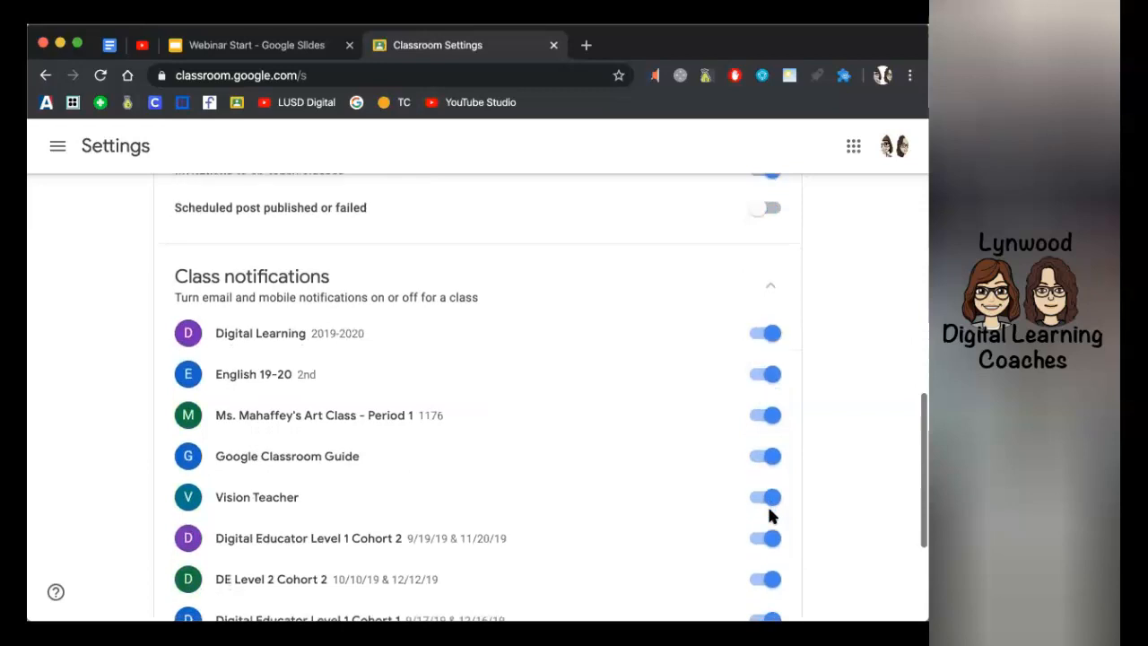
scroll(770, 516, down, 2)
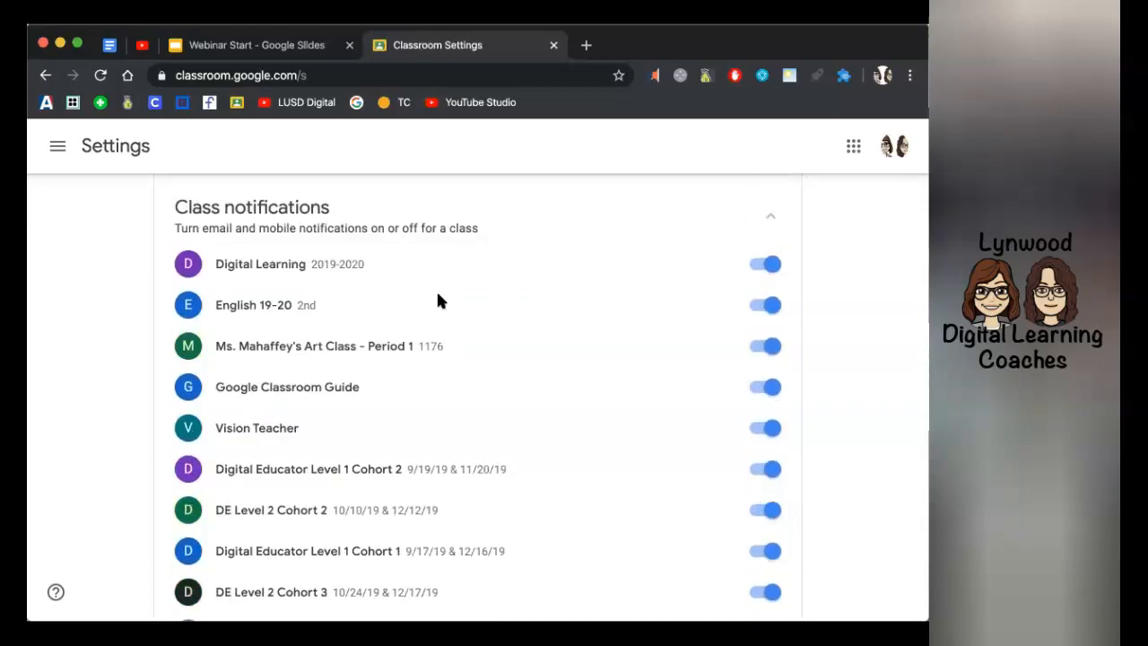
scroll(438, 301, down, 3)
scroll(438, 300, up, 1)
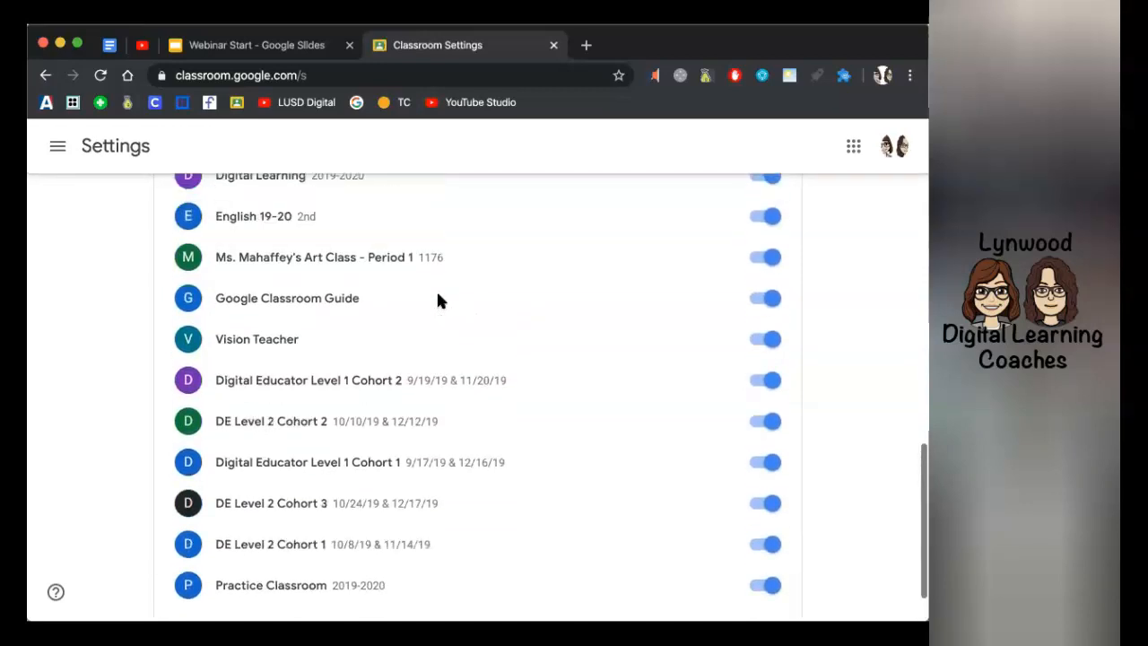
scroll(438, 300, up, 2)
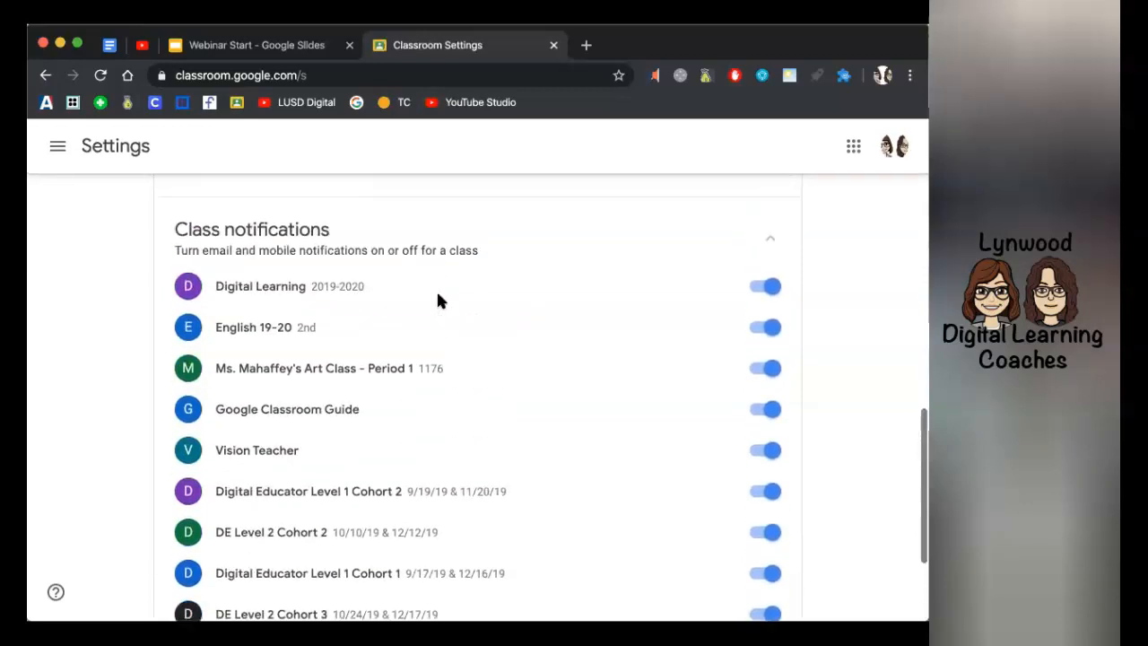
click(759, 327)
click(760, 410)
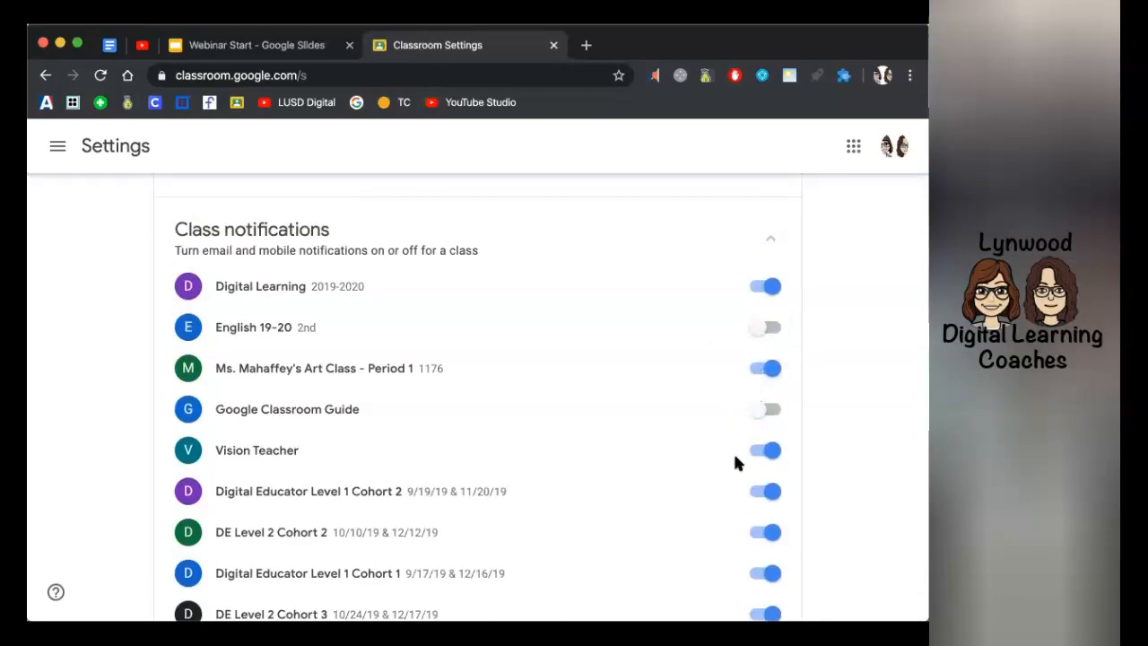
scroll(698, 480, down, 2)
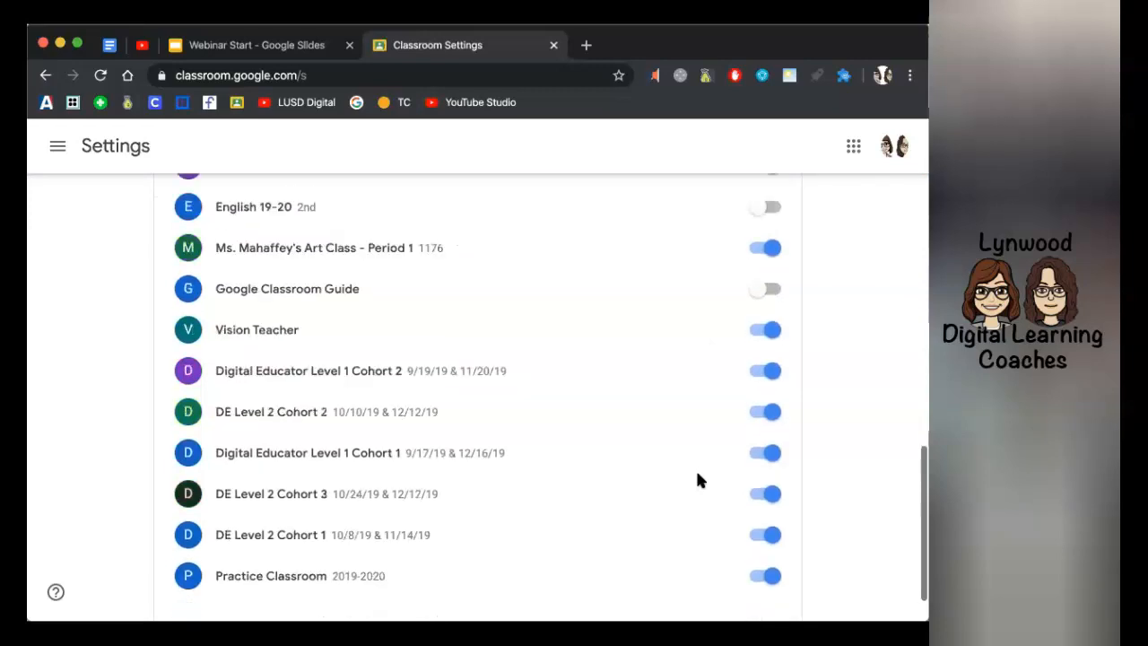
click(762, 576)
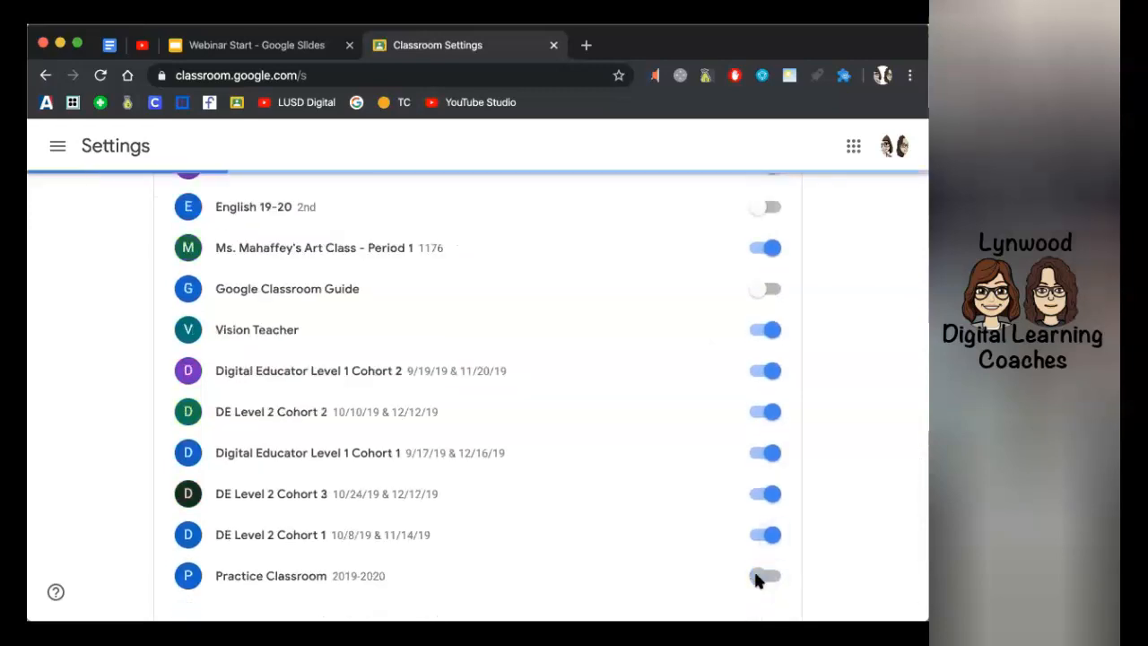
Review the notification settings for each class and highlight the Google Classroom Guide entry
scroll(691, 369, up, 2)
scroll(691, 370, up, 20)
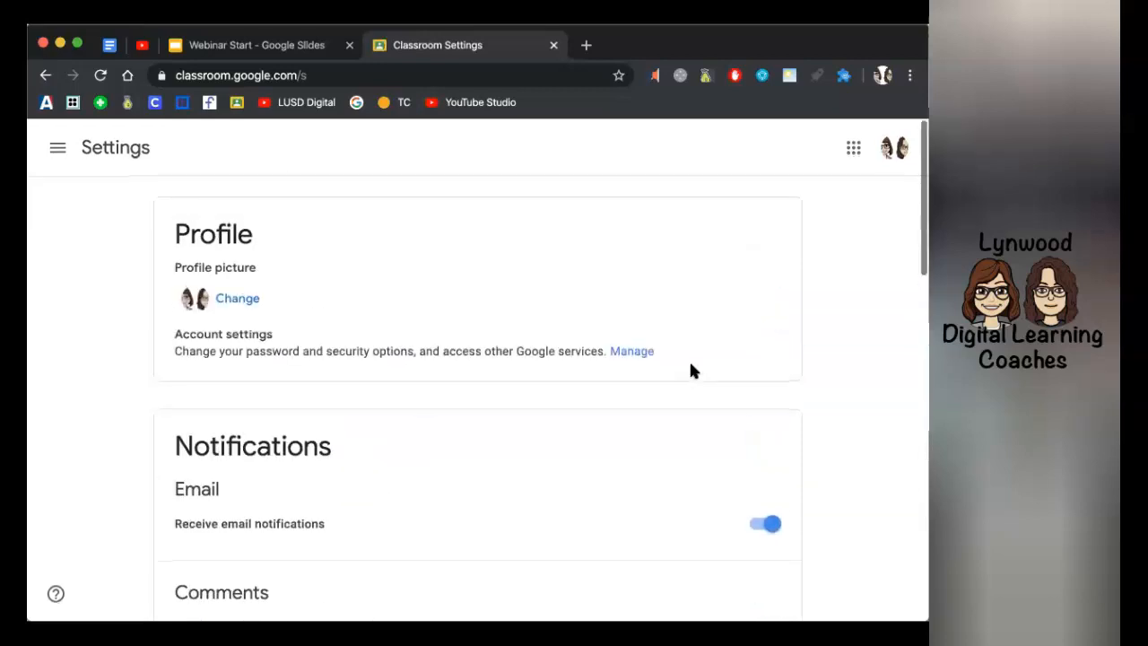
scroll(691, 369, down, 20)
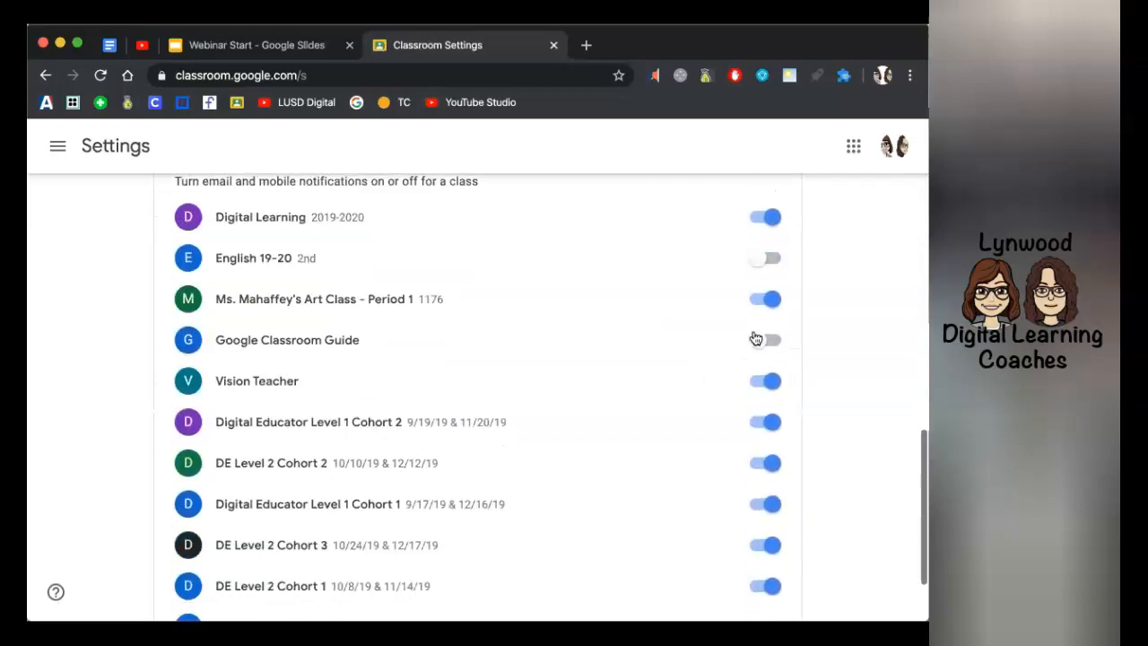
scroll(763, 264, up, 2)
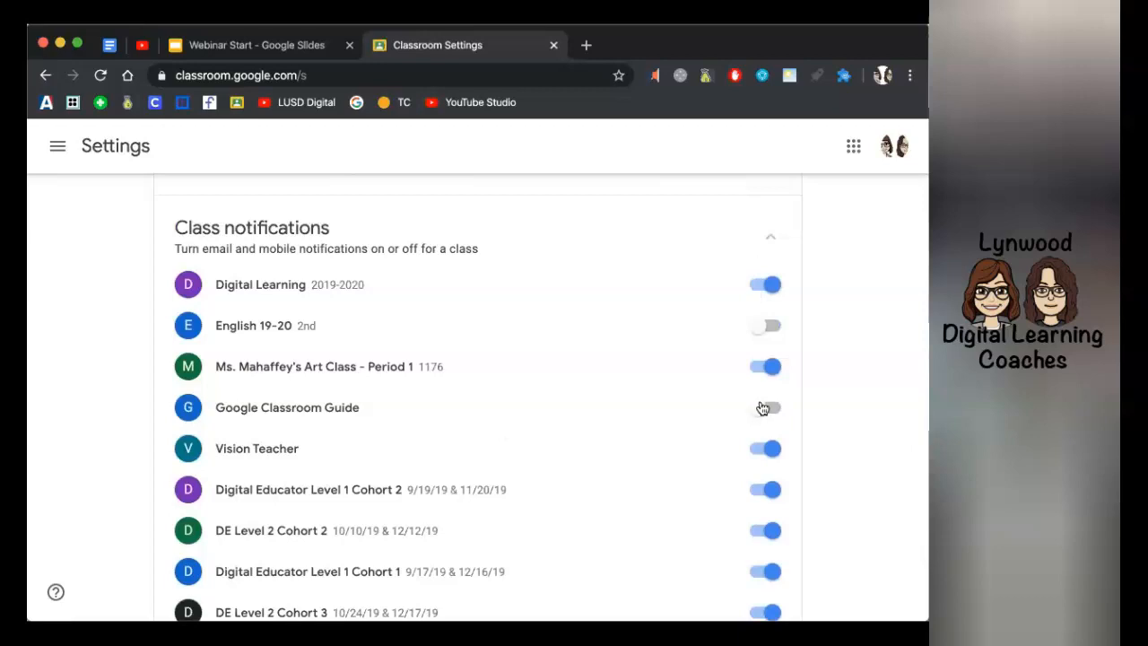
scroll(762, 405, down, 1)
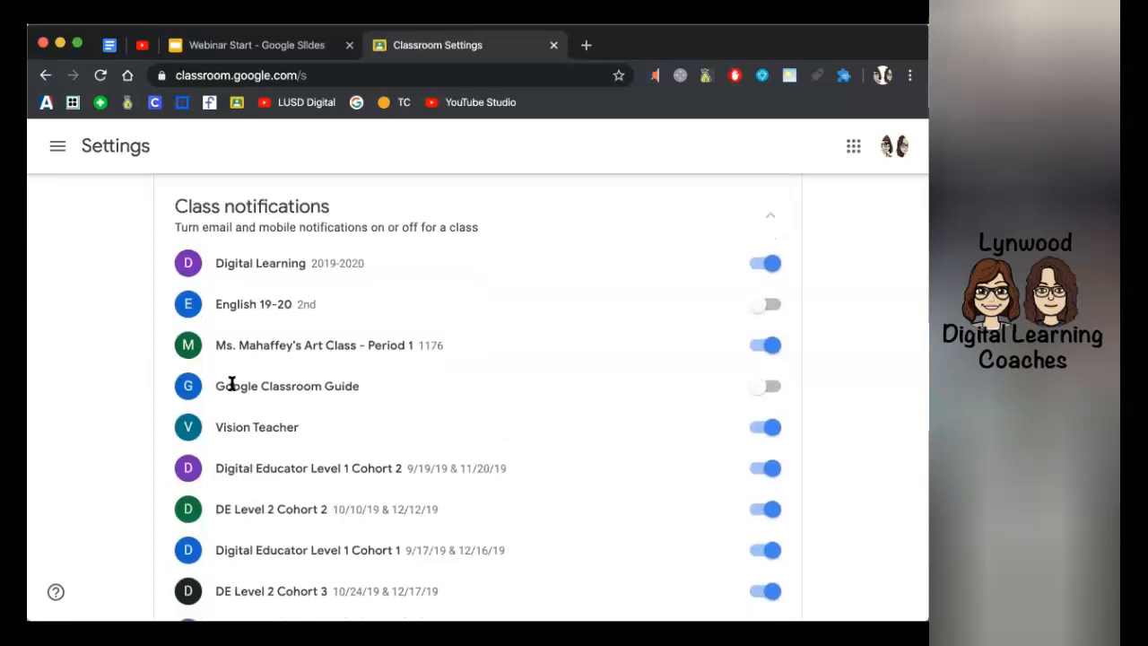
drag(228, 387, 364, 397)
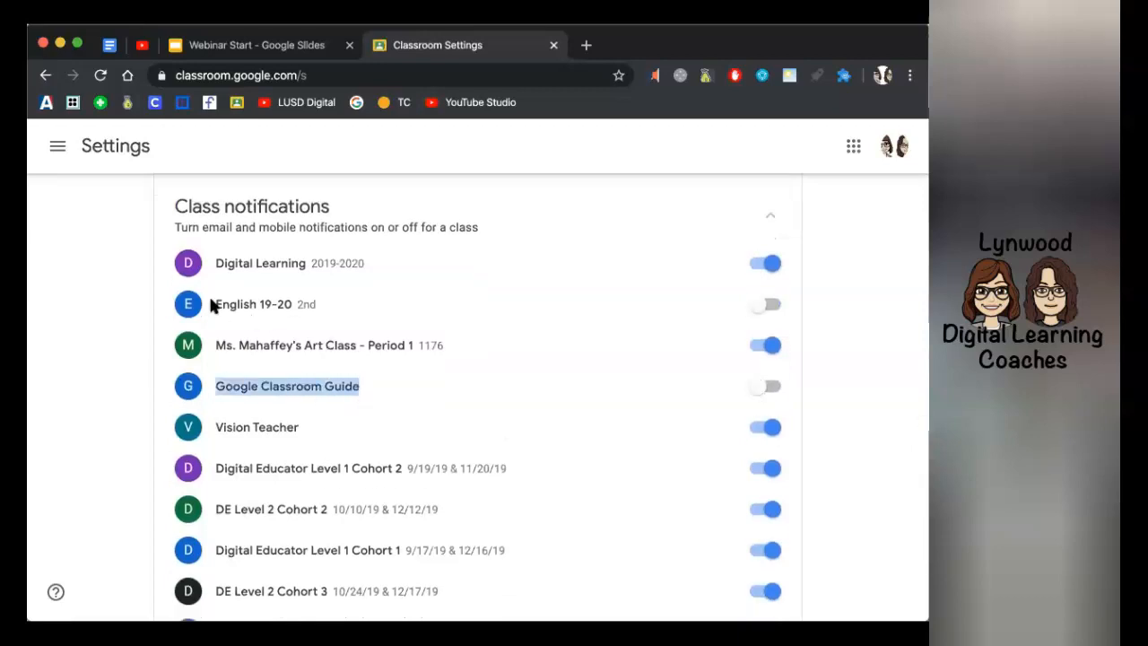
Highlight the English 19-20 entry in the class notifications list
drag(212, 304, 301, 305)
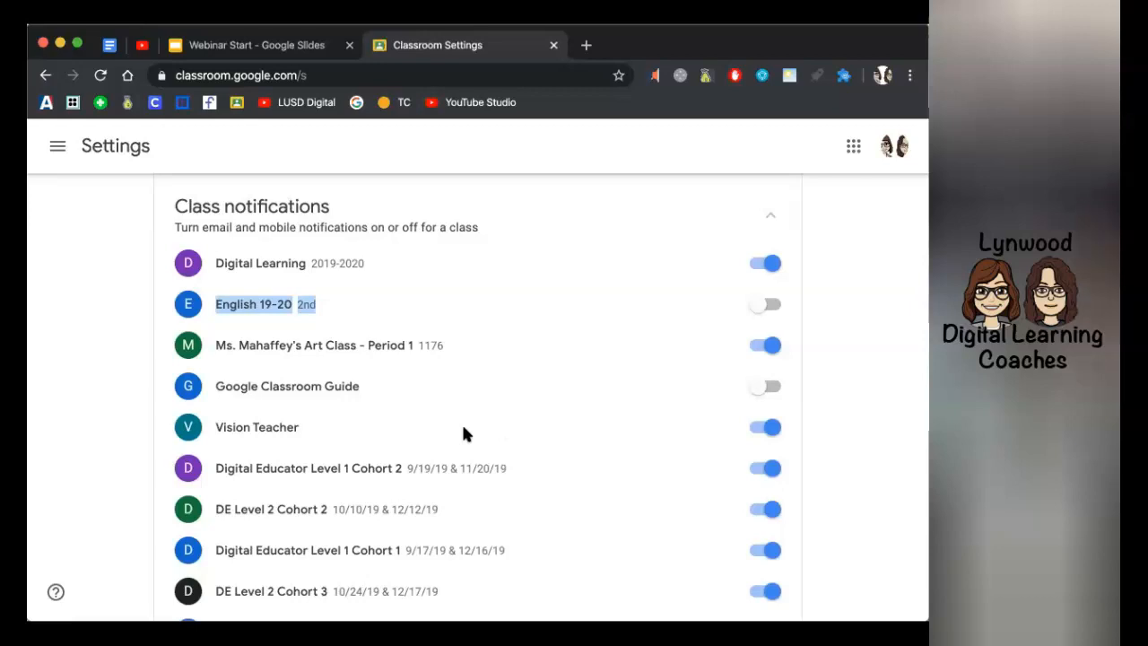
scroll(463, 434, down, 2)
scroll(463, 434, up, 3)
Return to the classes overview and open the class settings of the Digital Learning class
click(58, 145)
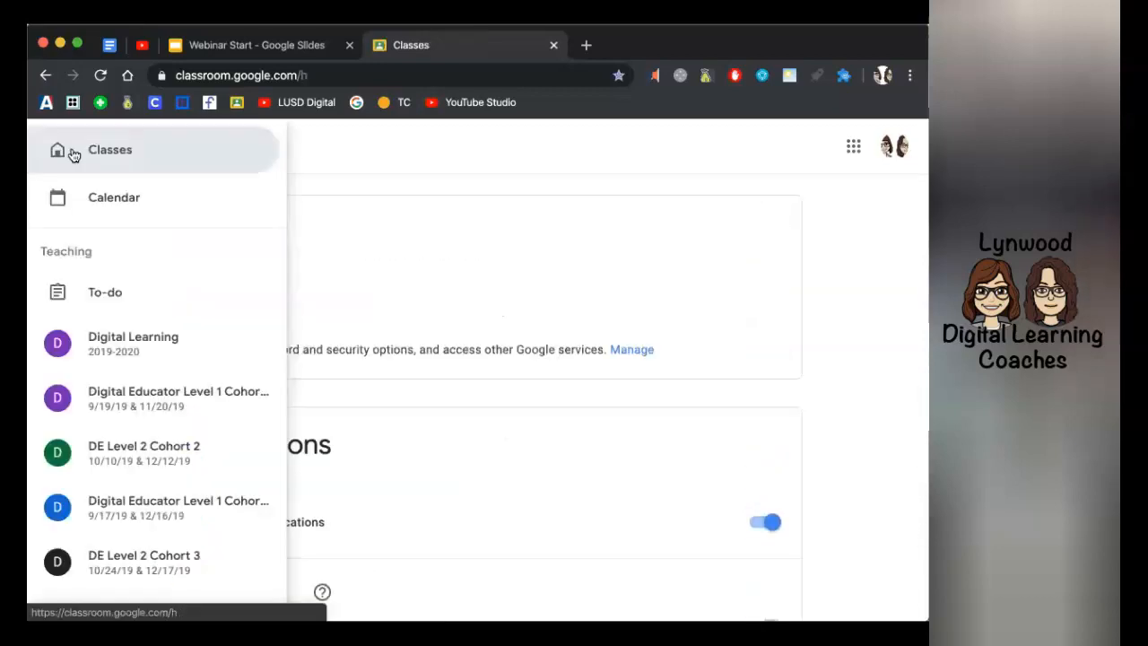
click(72, 155)
scroll(493, 358, up, 2)
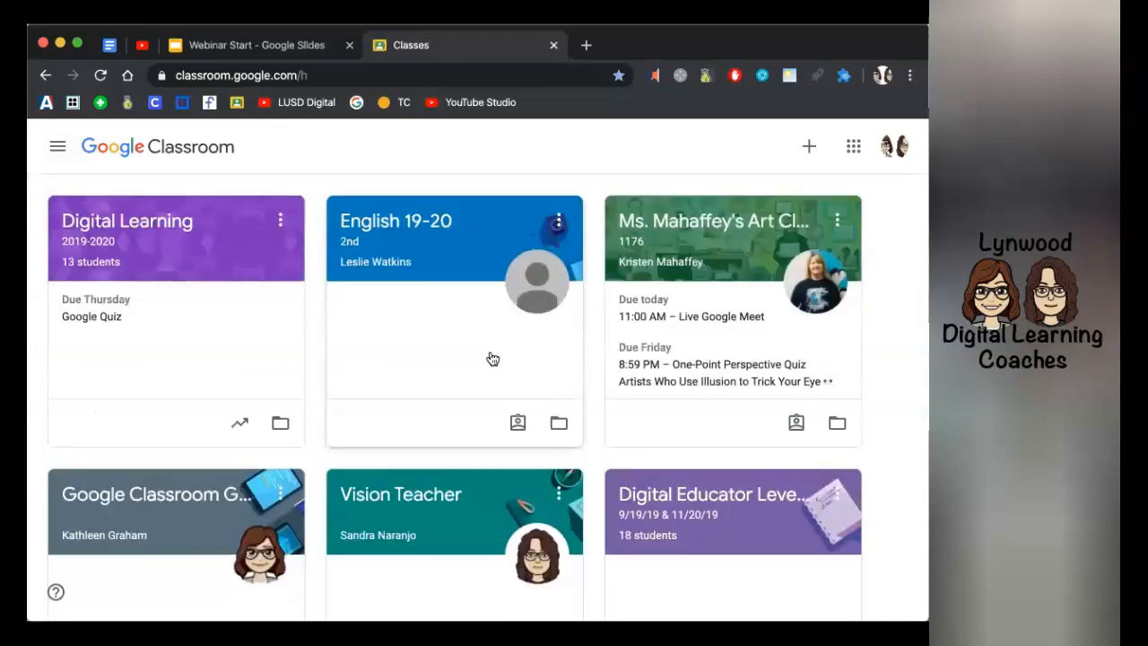
click(165, 217)
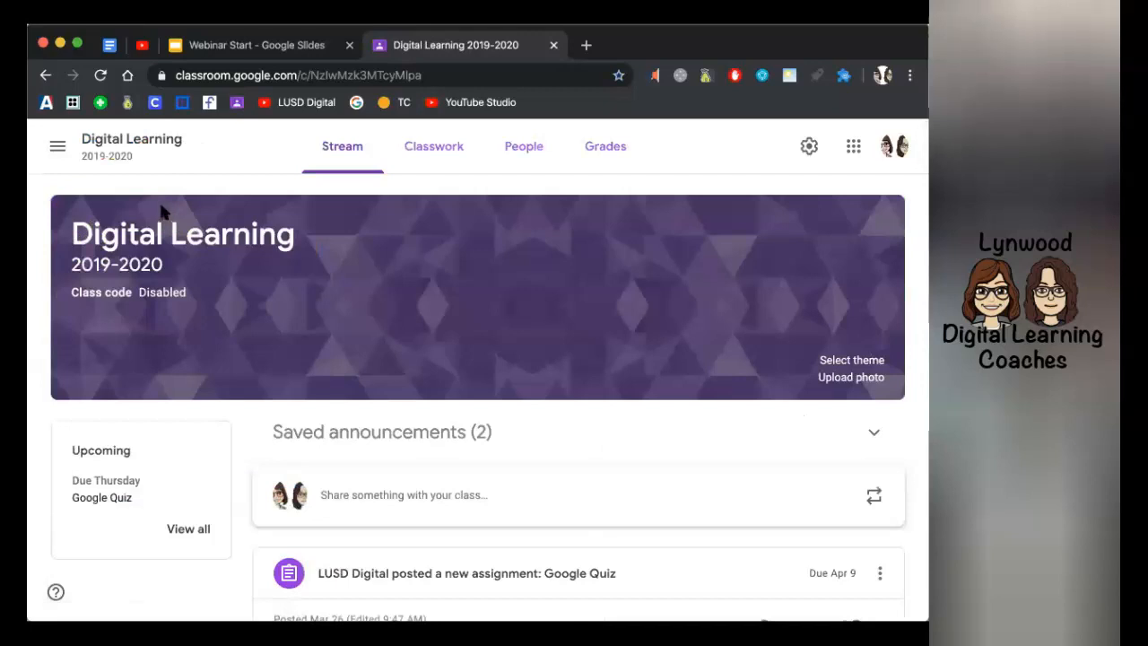
click(809, 148)
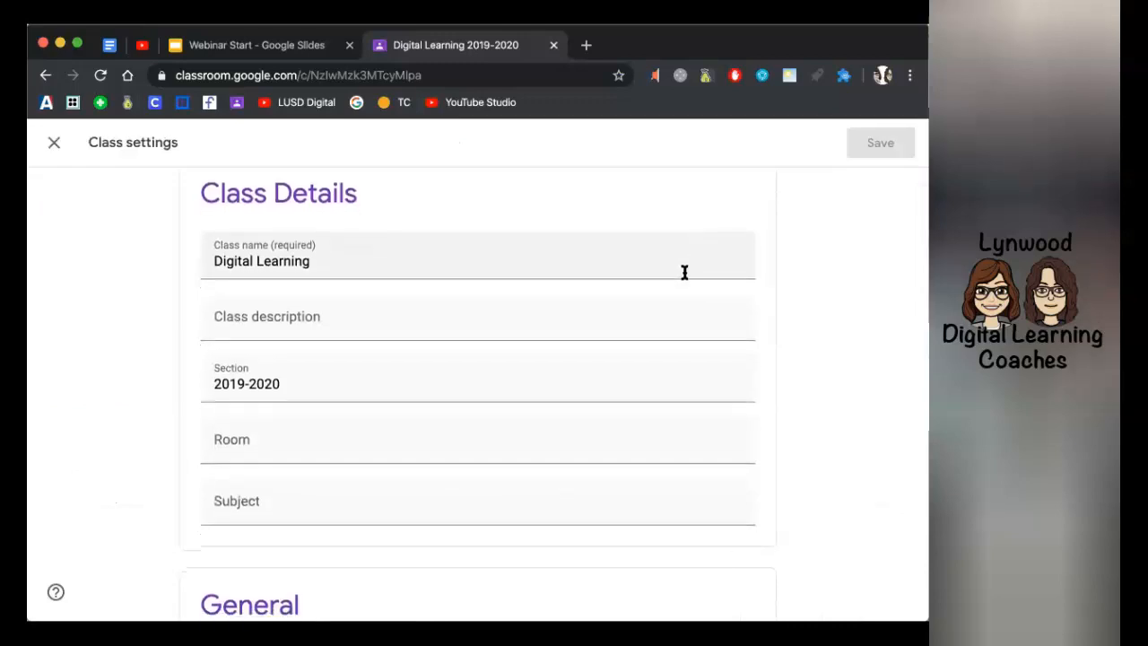
Review the class details and the options available for the class code in the general settings
scroll(364, 432, down, 1)
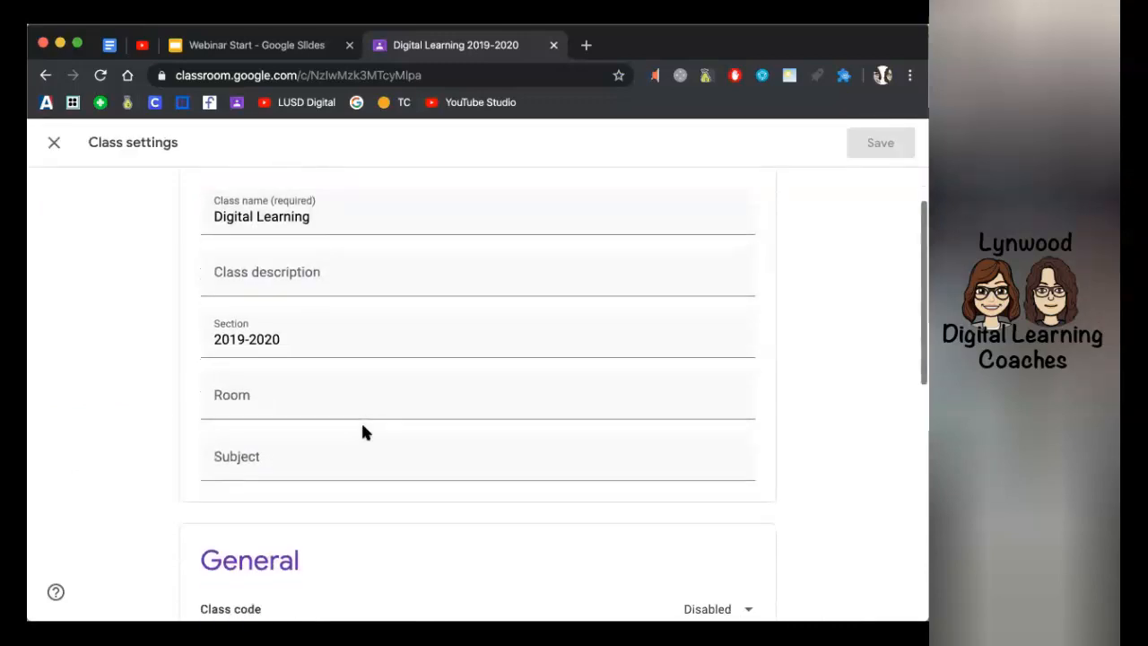
scroll(389, 356, down, 4)
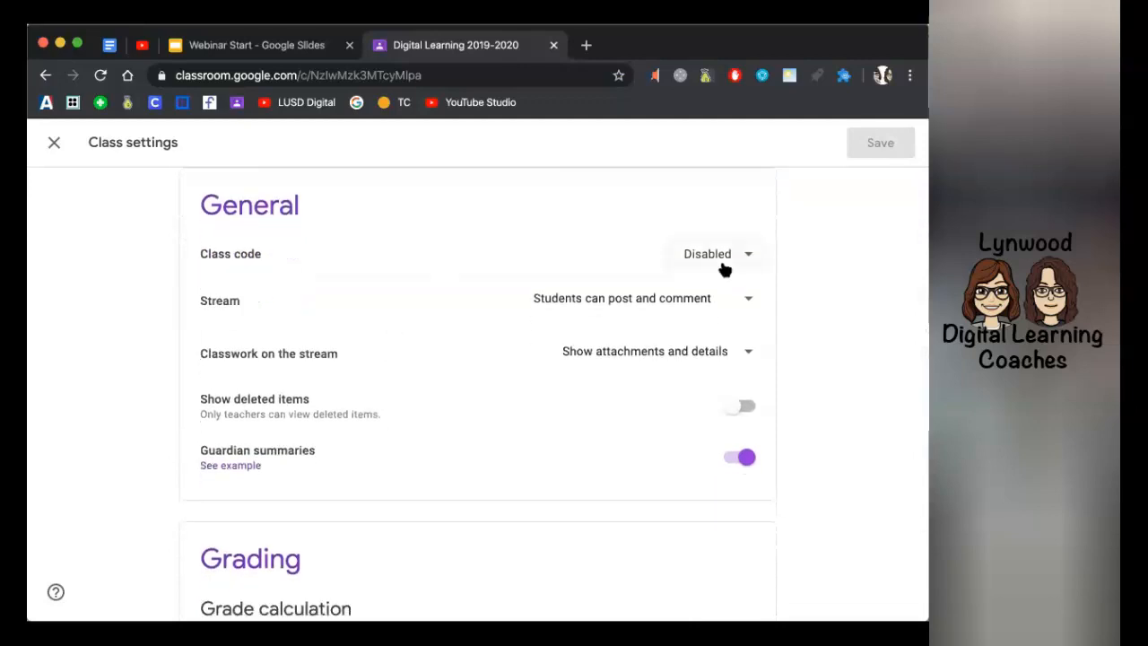
click(751, 257)
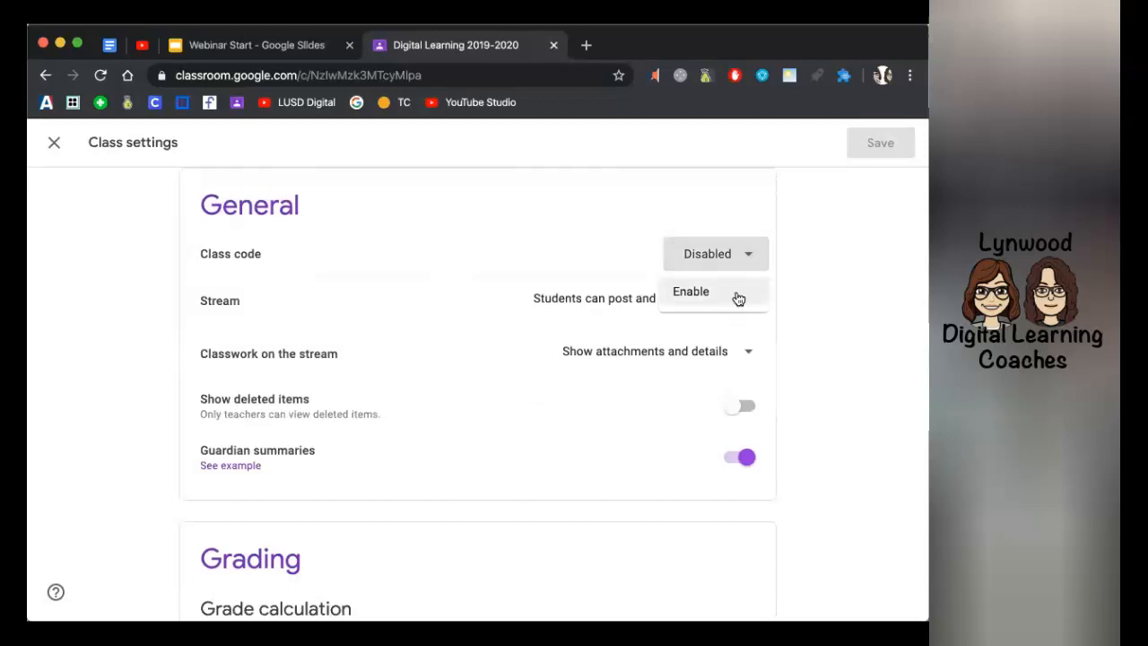
click(730, 259)
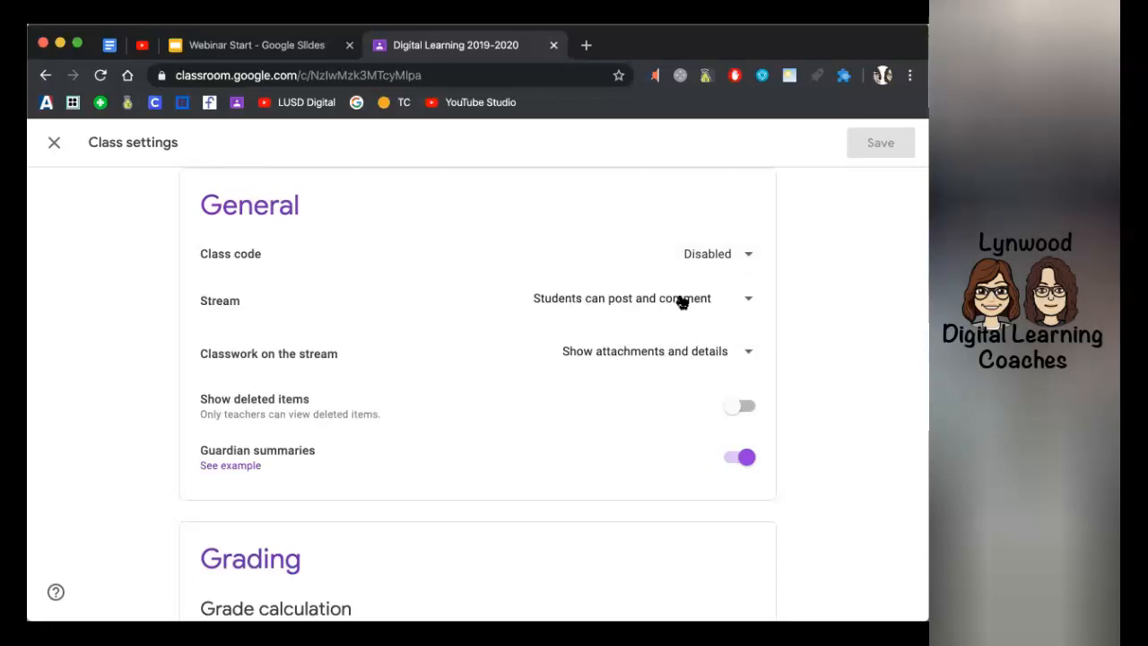
Set the stream permission to "Students can only comment" and save the class settings
click(747, 302)
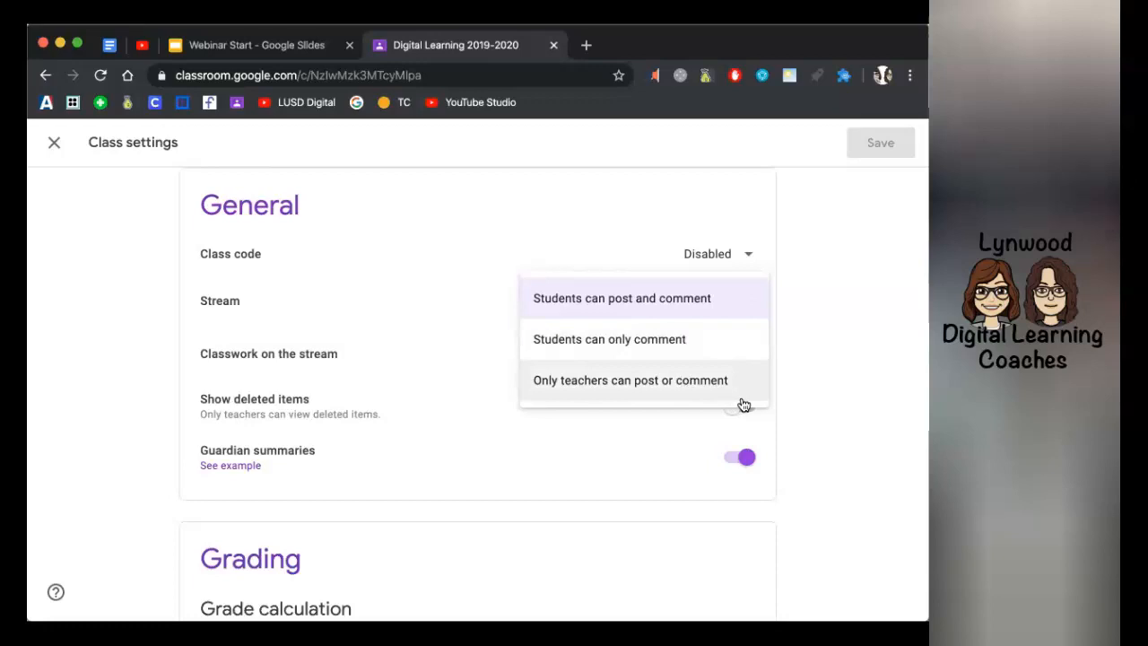
click(741, 346)
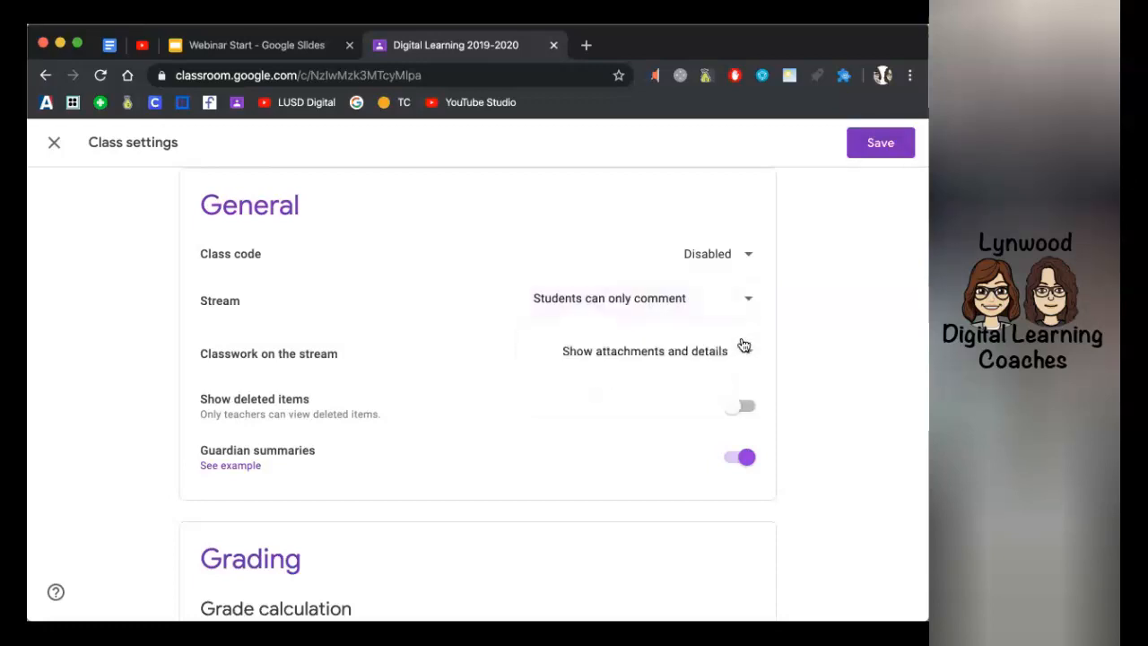
scroll(236, 339, down, 1)
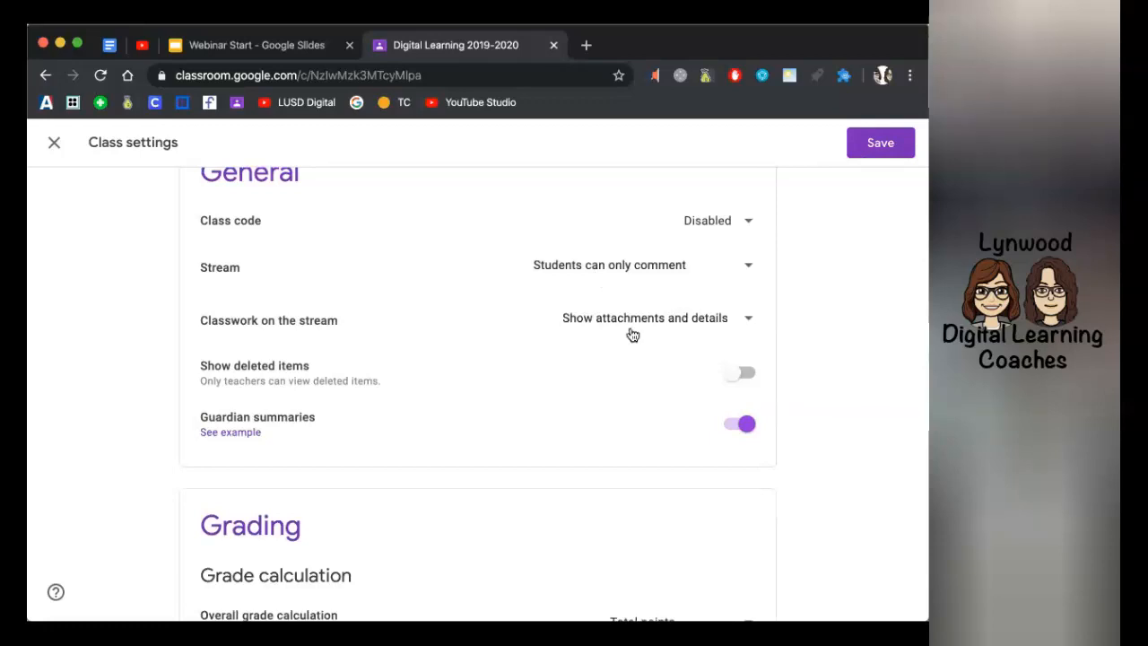
click(888, 143)
Examine how assignments, materials and their attachments are displayed on the Digital Learning class stream
scroll(398, 327, down, 4)
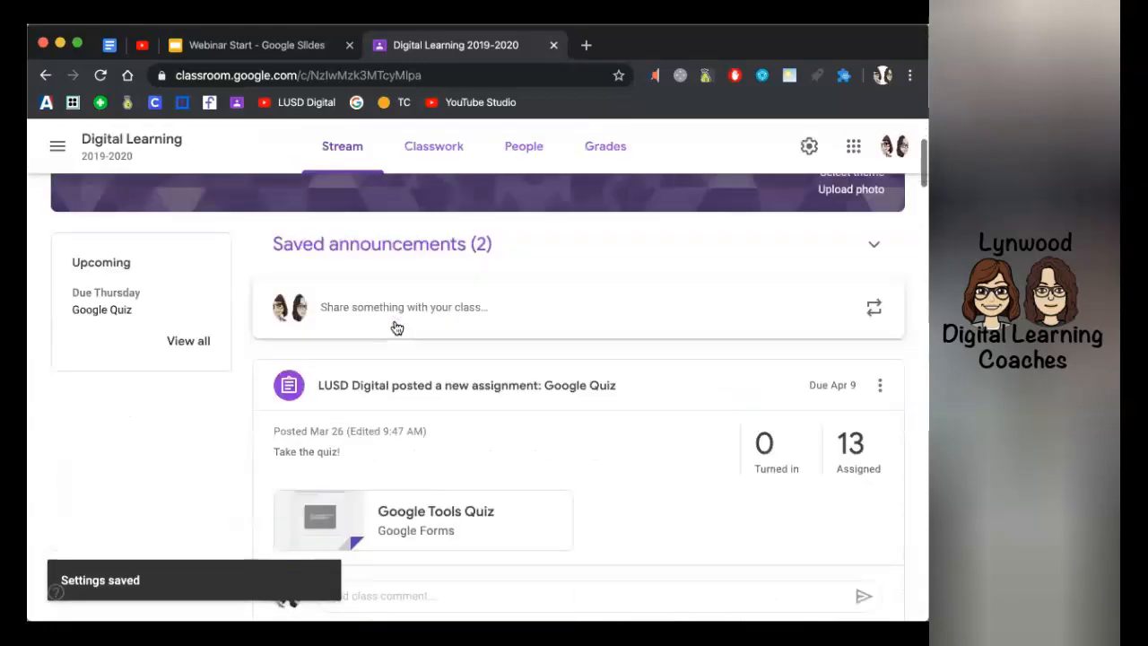
scroll(398, 328, down, 2)
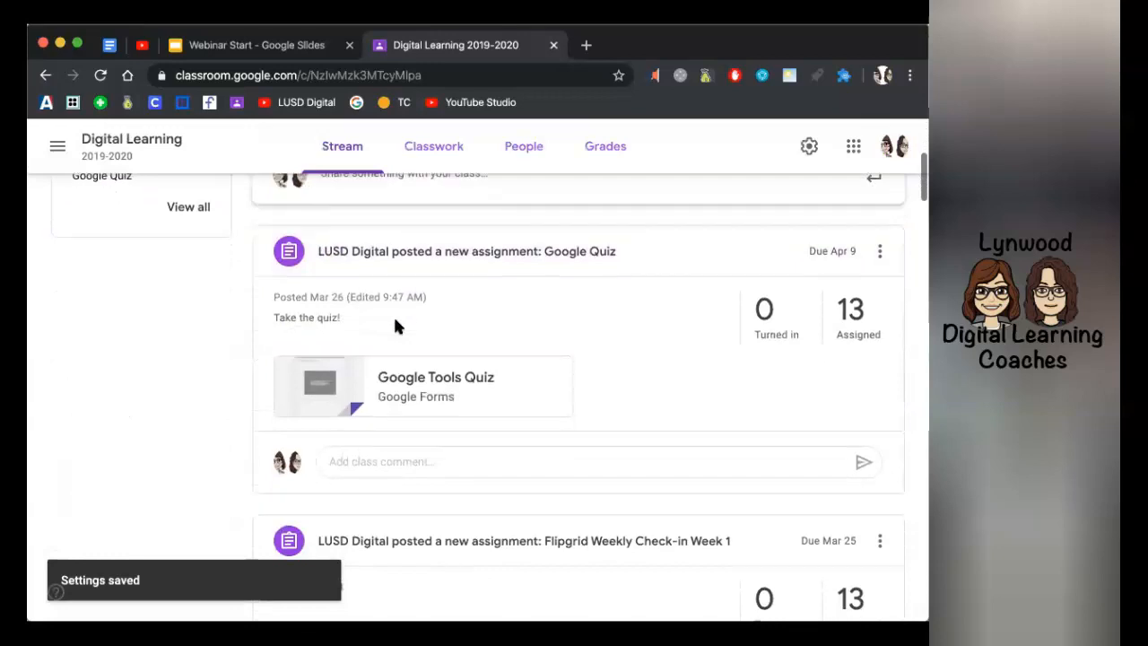
scroll(394, 296, down, 2)
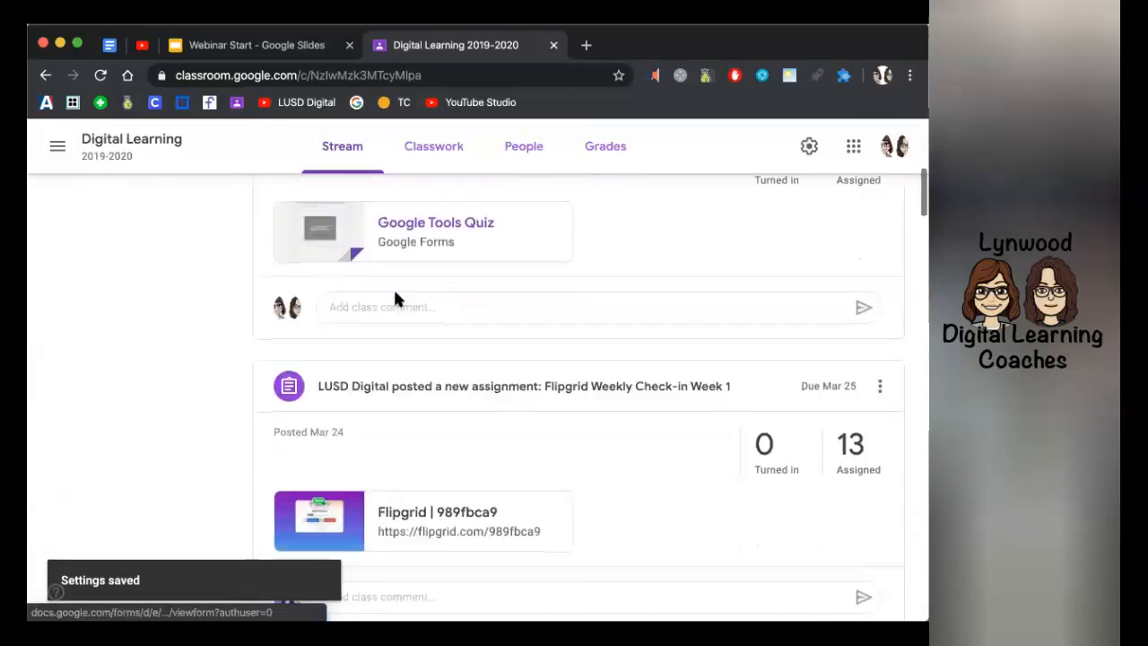
scroll(423, 260, down, 2)
scroll(423, 258, down, 8)
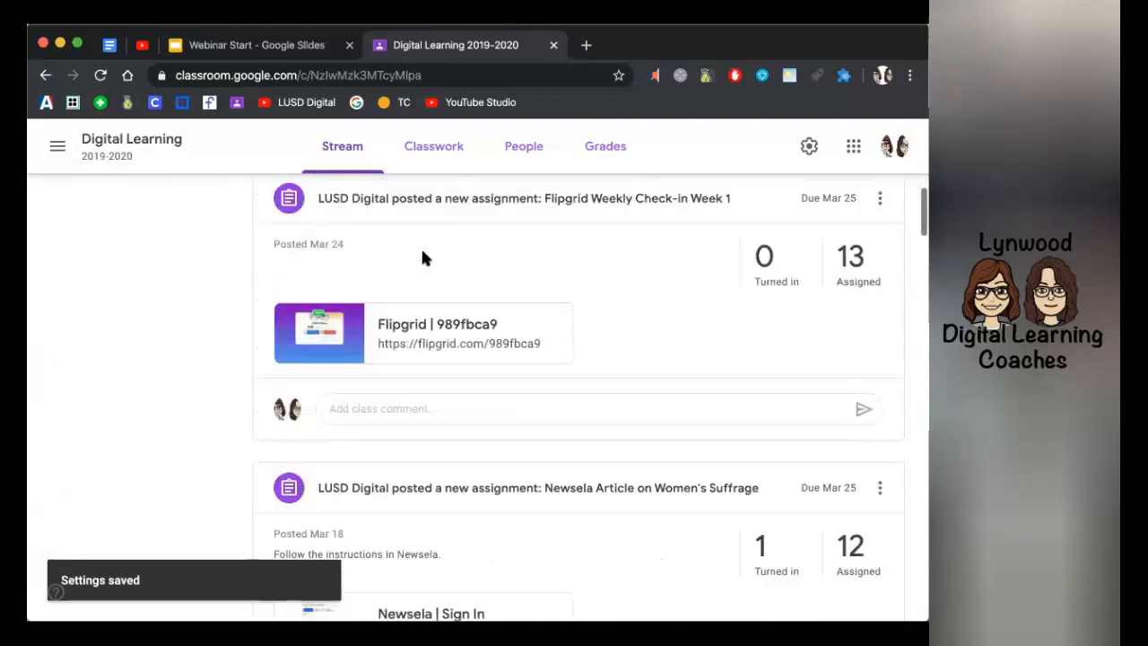
scroll(423, 259, down, 10)
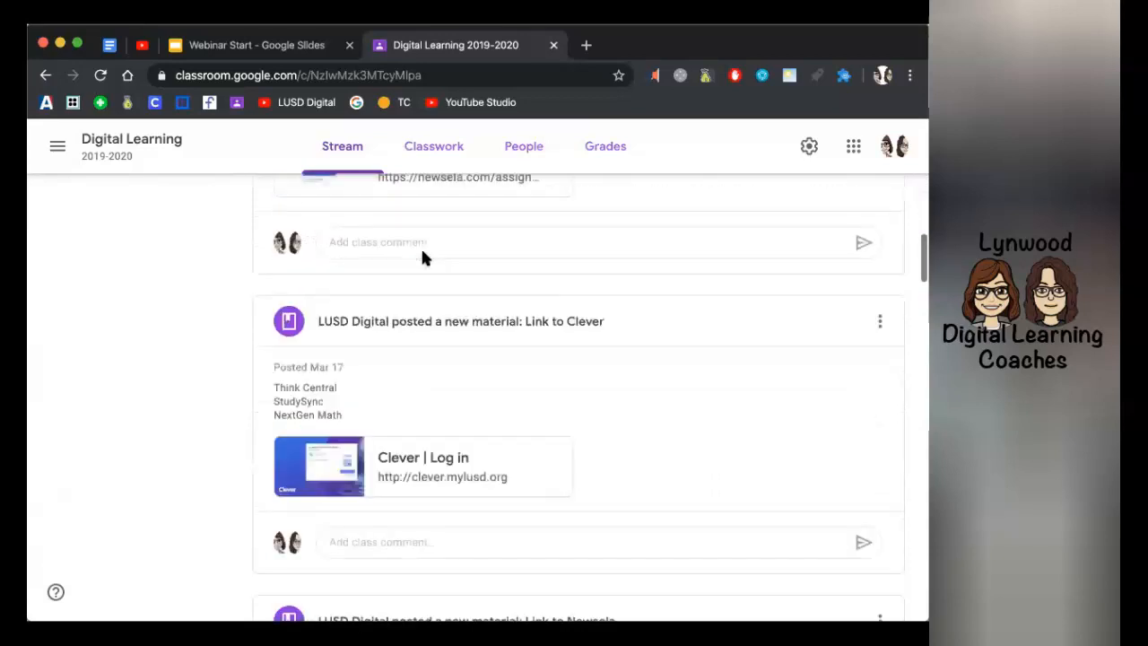
scroll(423, 259, down, 9)
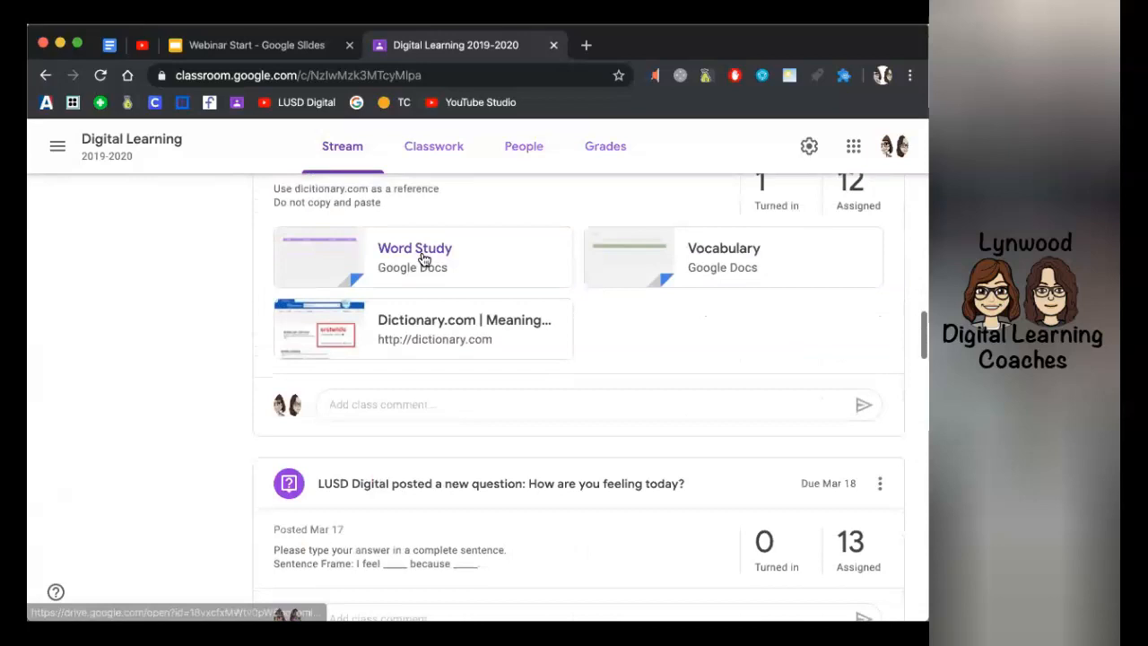
scroll(422, 256, down, 3)
Reopen the class settings and set classwork on the stream to "Show condensed notifications"
click(810, 151)
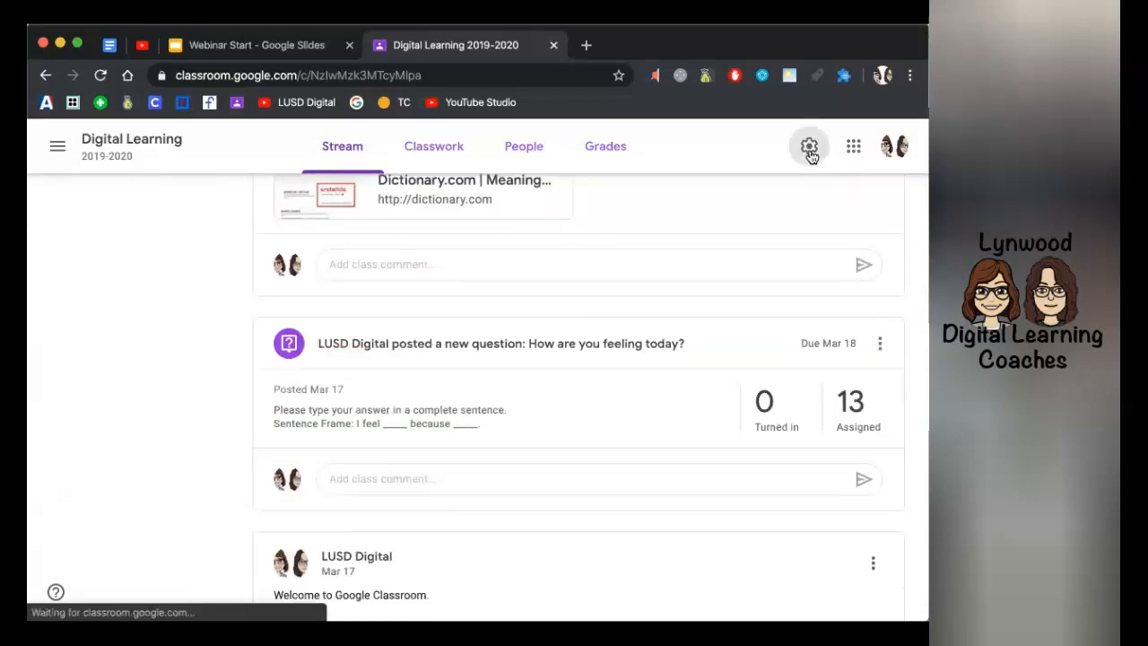
scroll(359, 371, down, 5)
click(750, 349)
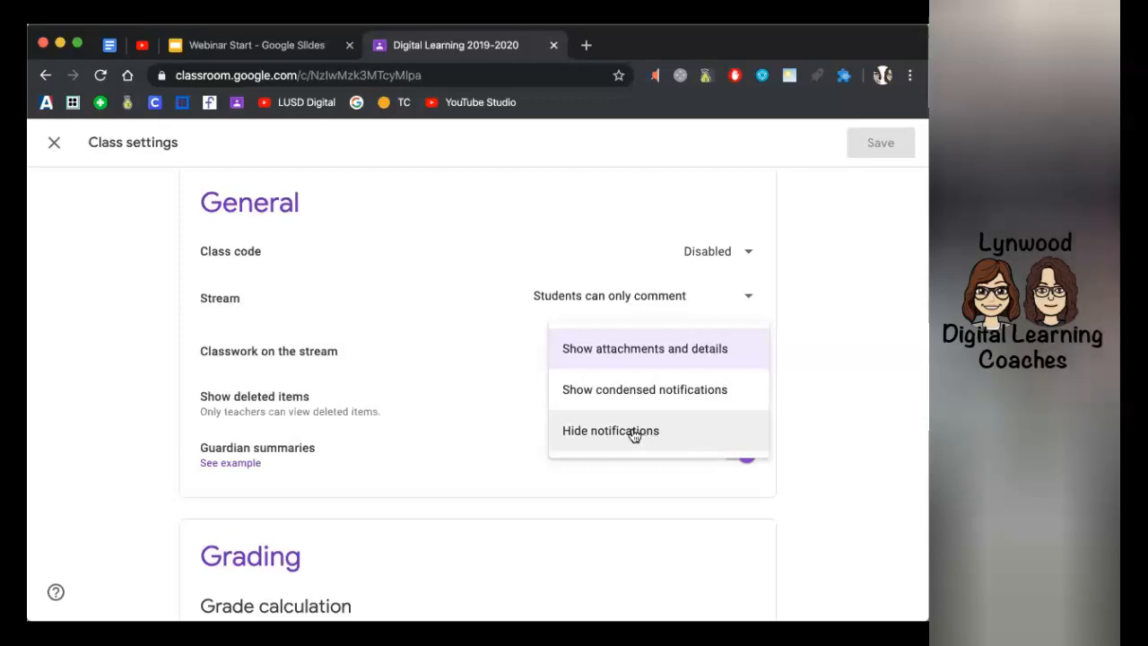
click(643, 394)
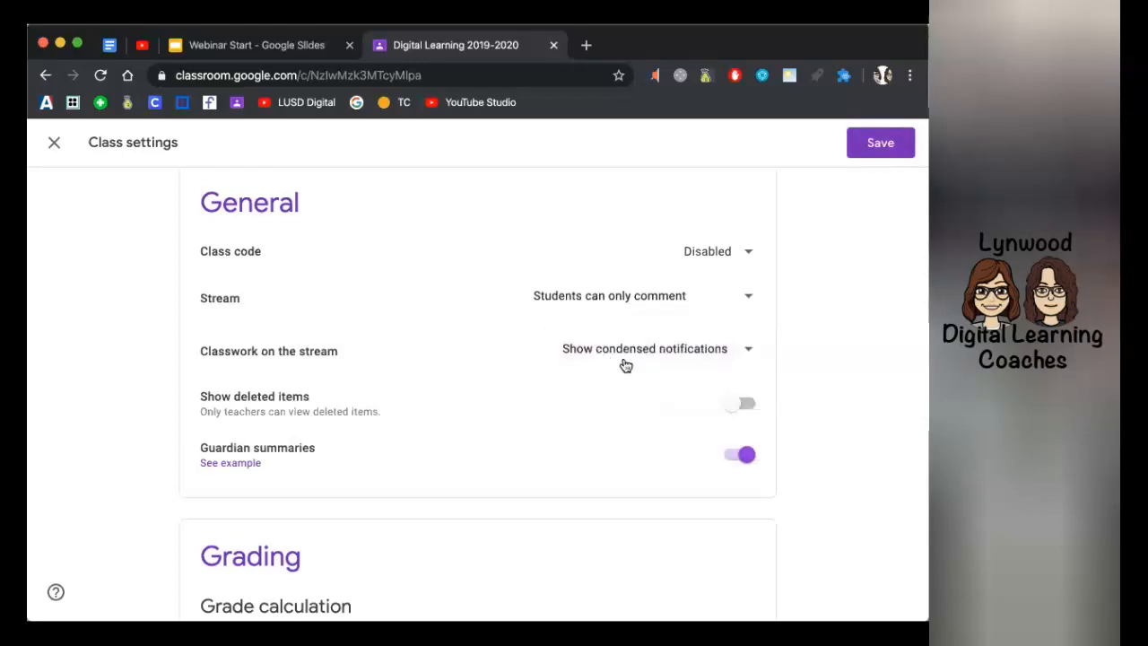
Open the guardian summaries example and read what the guardian email summaries include
scroll(544, 395, down, 1)
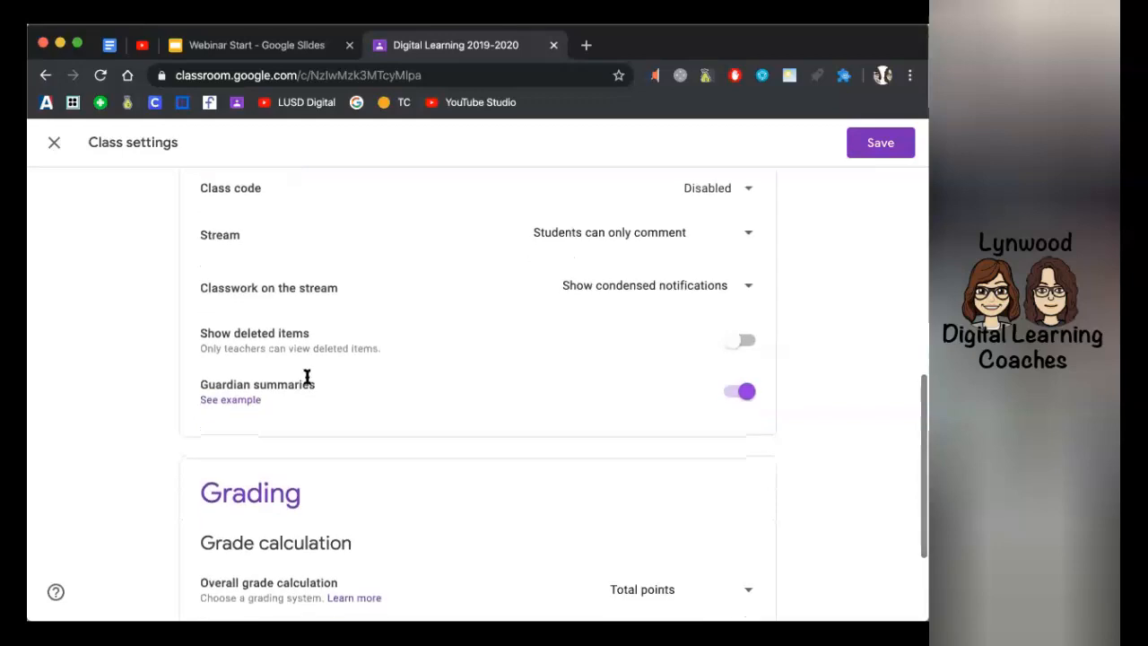
click(244, 400)
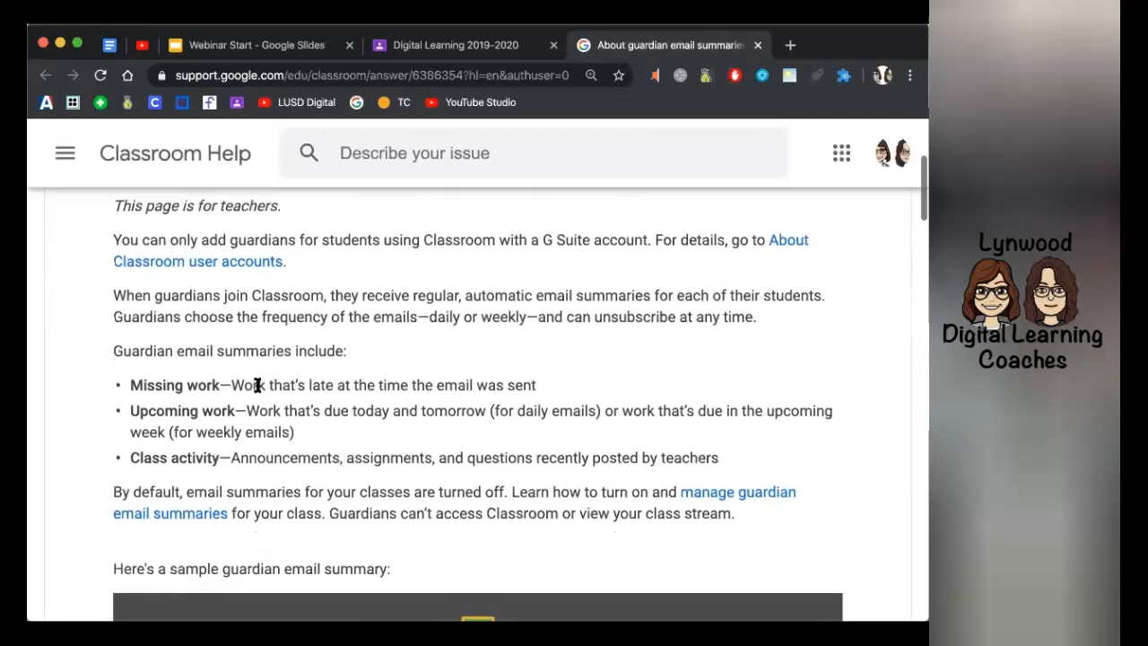
scroll(258, 386, up, 2)
scroll(257, 386, down, 3)
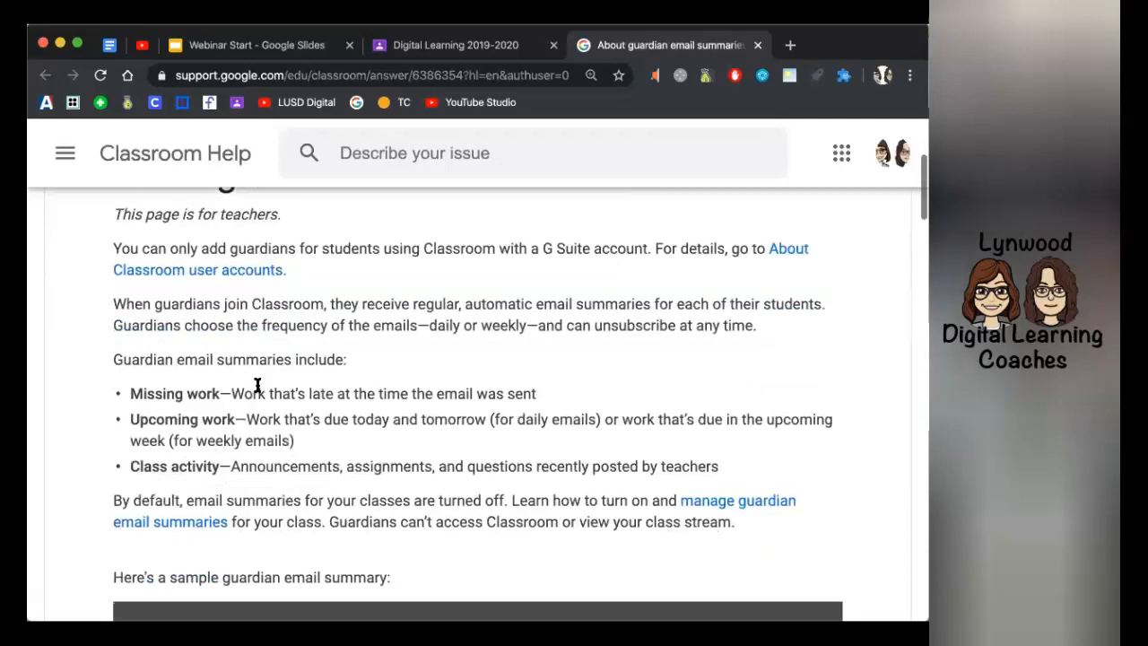
scroll(257, 385, down, 2)
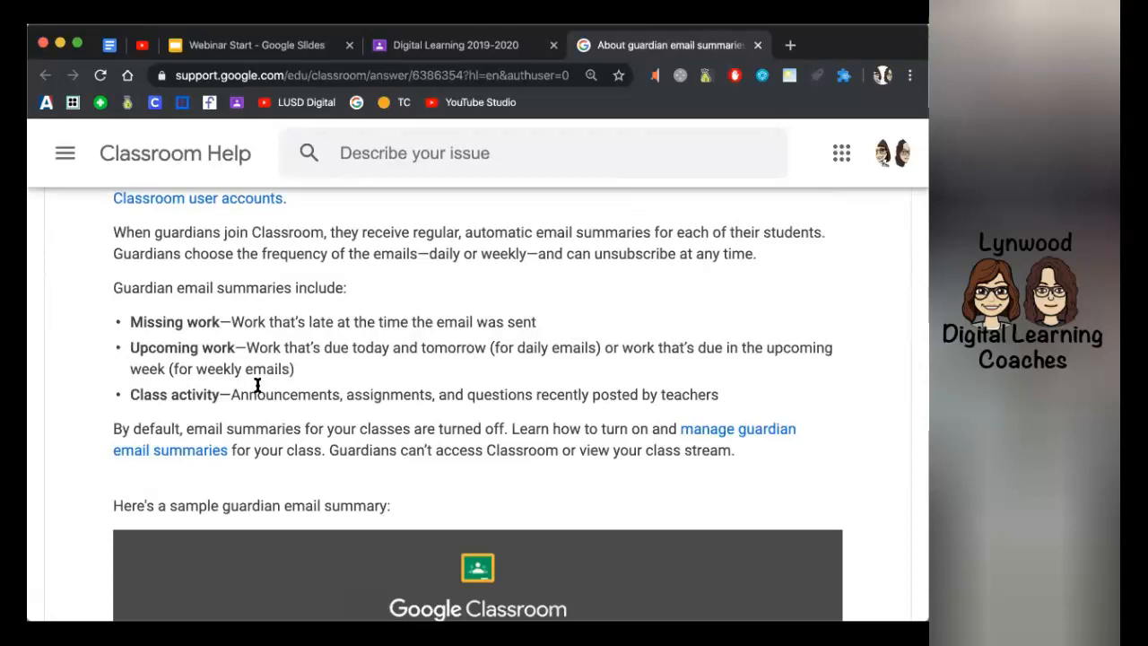
scroll(258, 386, down, 1)
scroll(258, 386, down, 1)
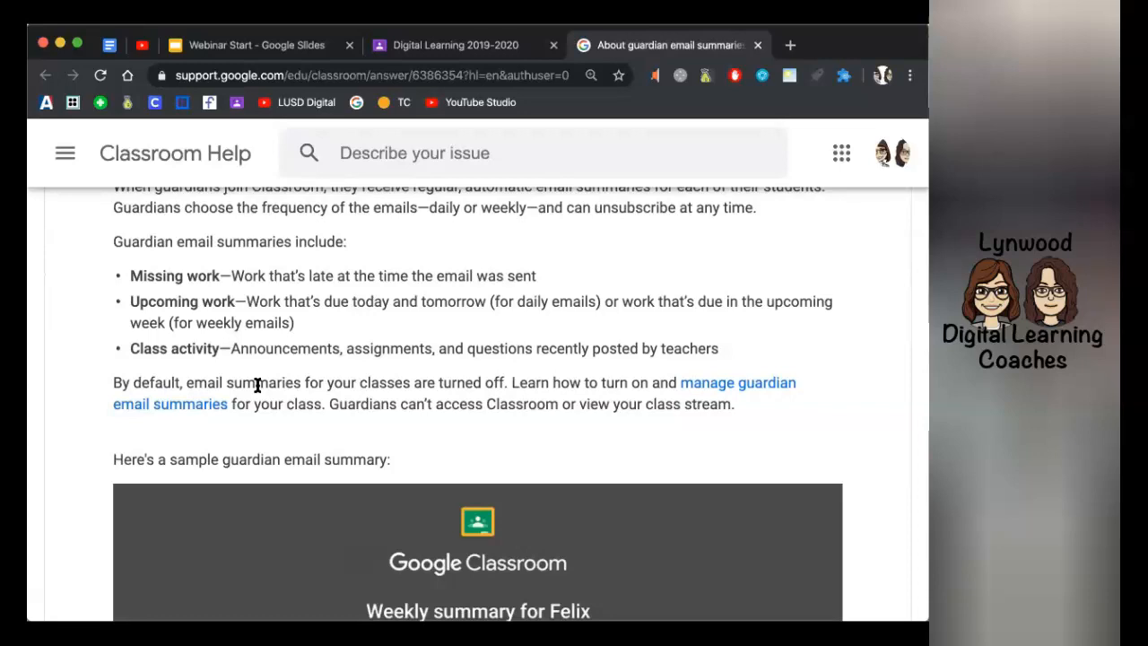
Examine the sample guardian email summary, covering missing work, work due next week and class activity
scroll(258, 384, down, 5)
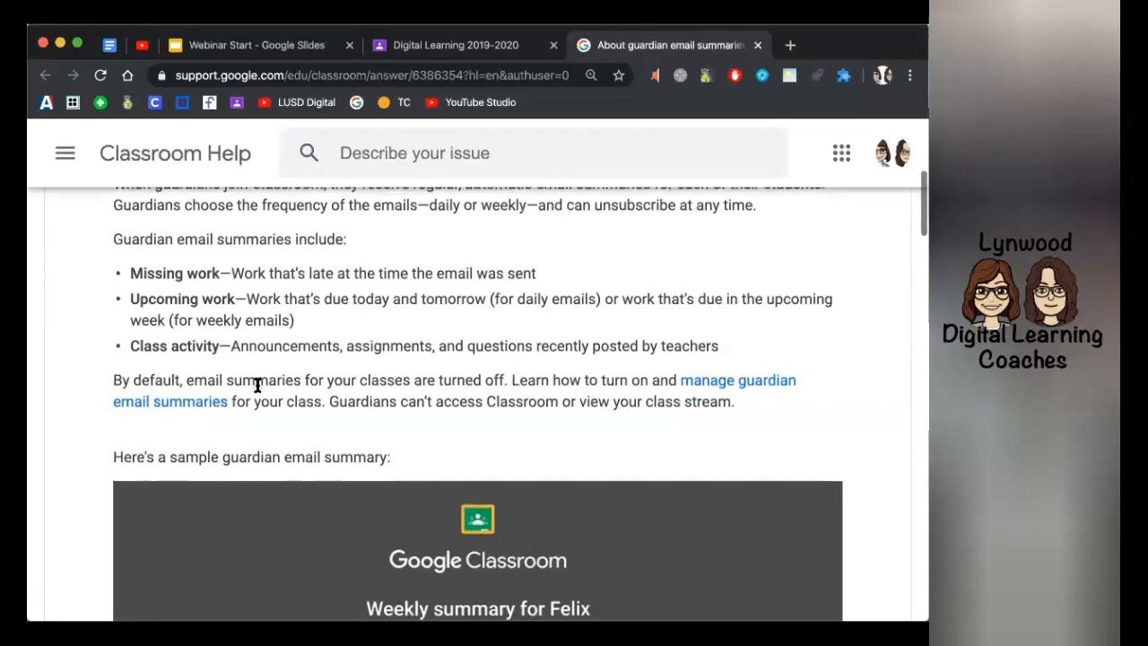
scroll(258, 385, down, 2)
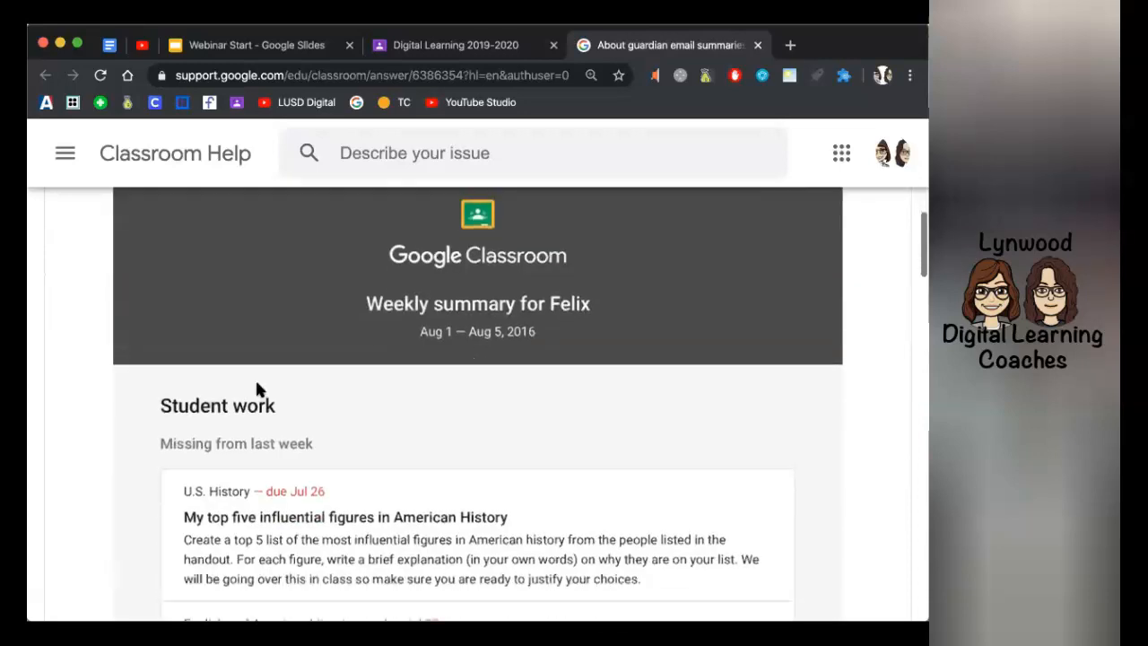
scroll(258, 387, down, 3)
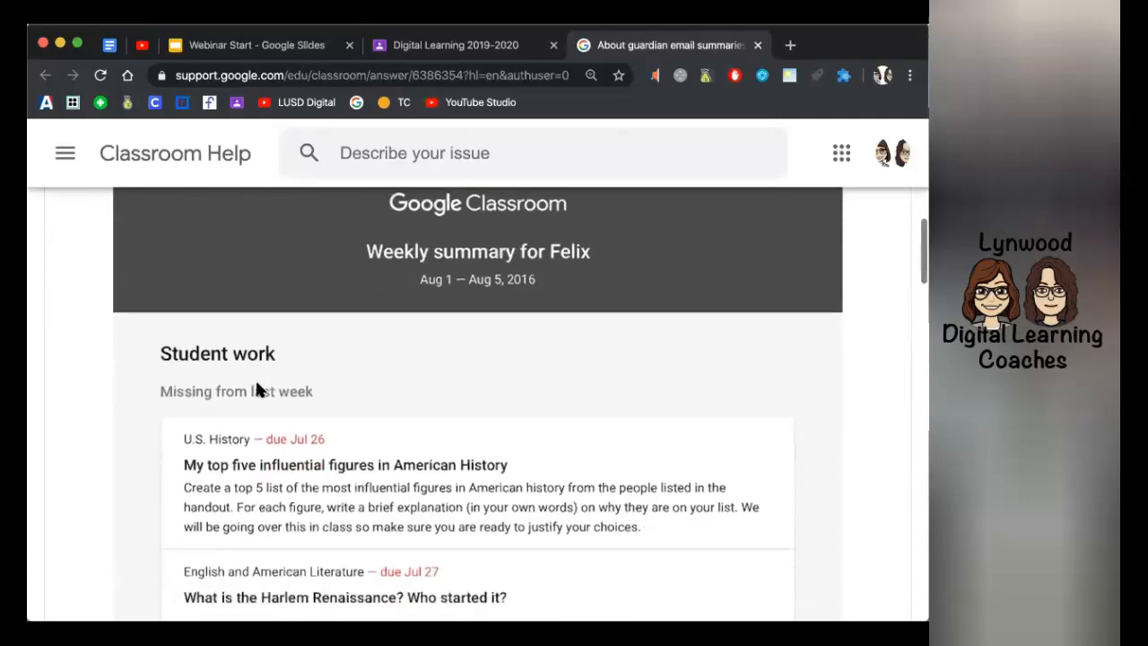
scroll(255, 387, down, 1)
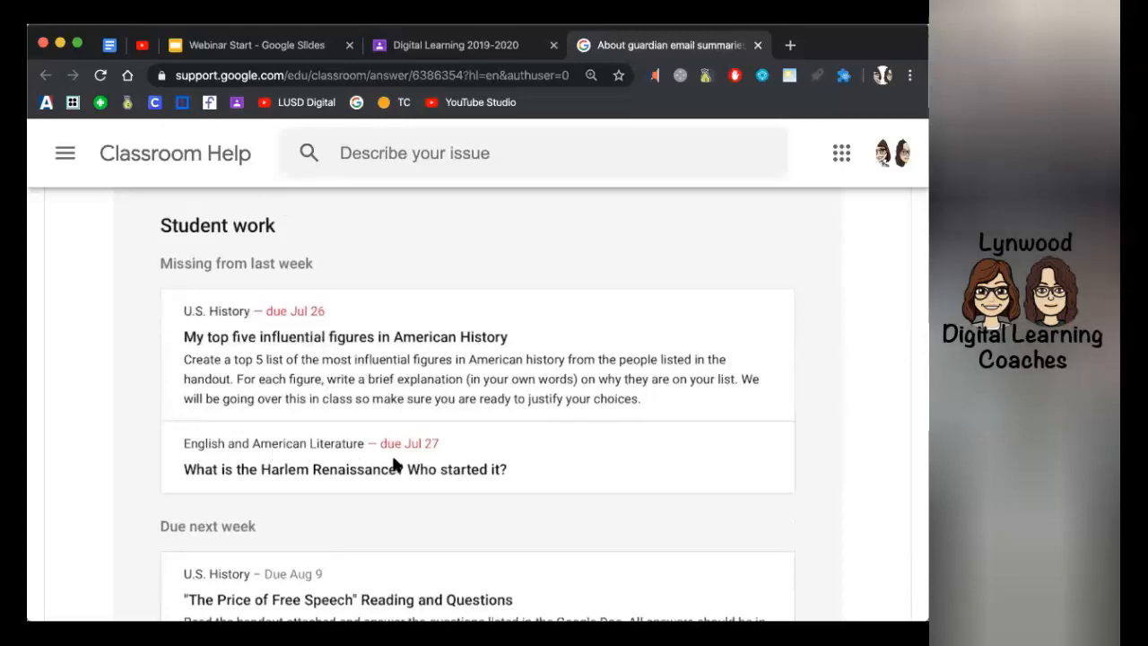
scroll(391, 463, down, 3)
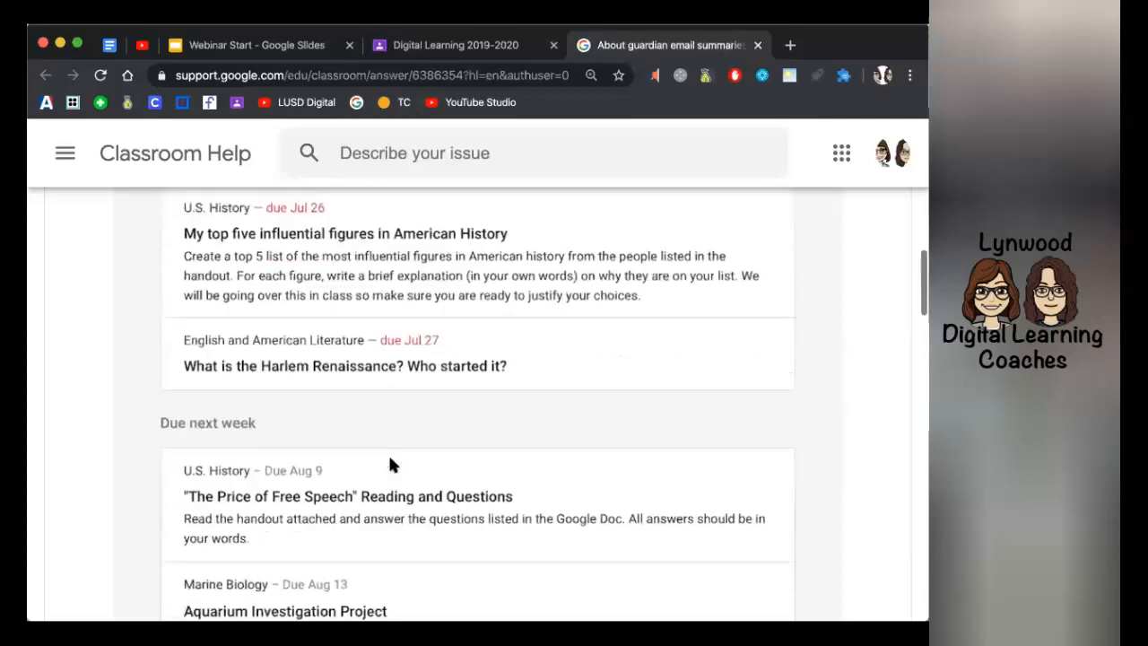
scroll(390, 464, down, 1)
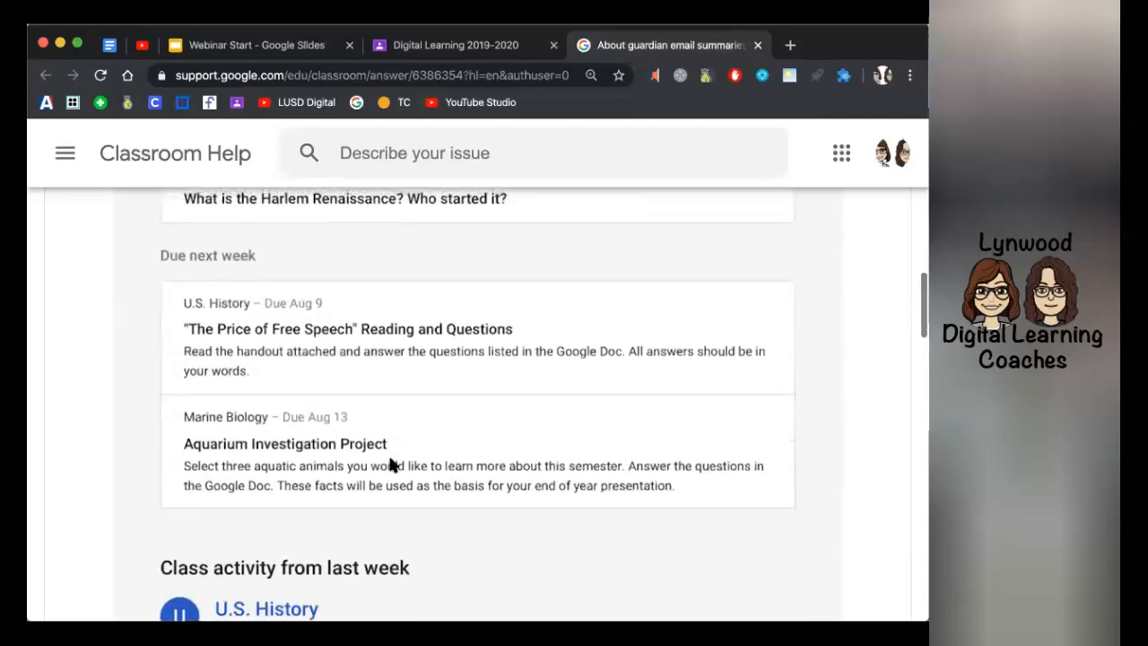
scroll(390, 464, down, 5)
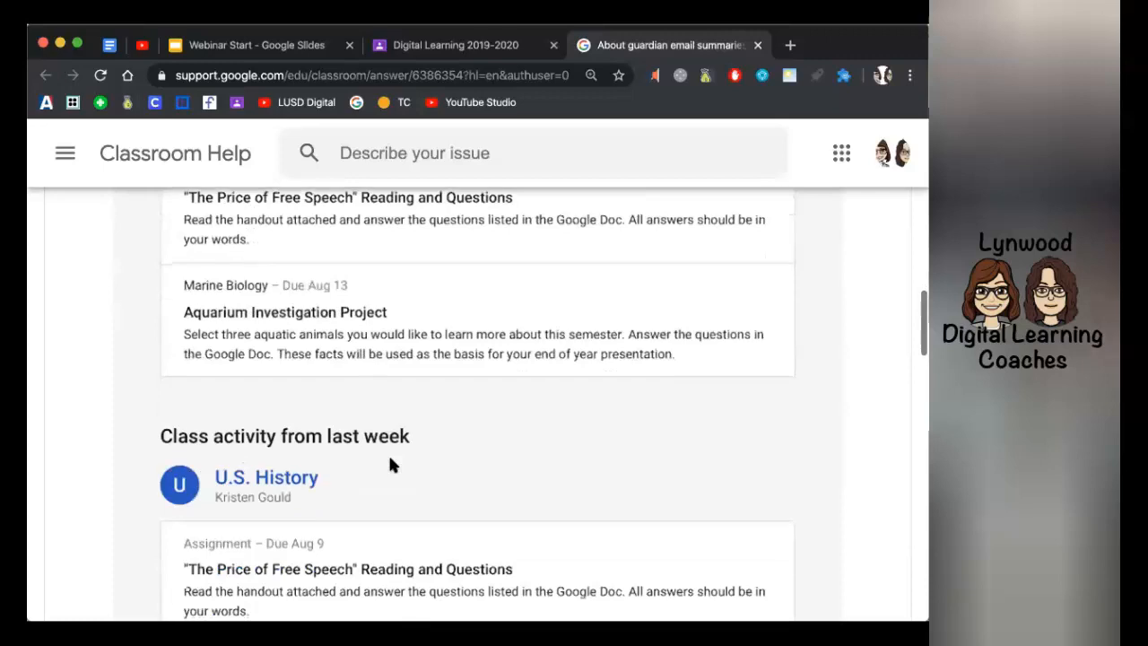
scroll(390, 464, down, 2)
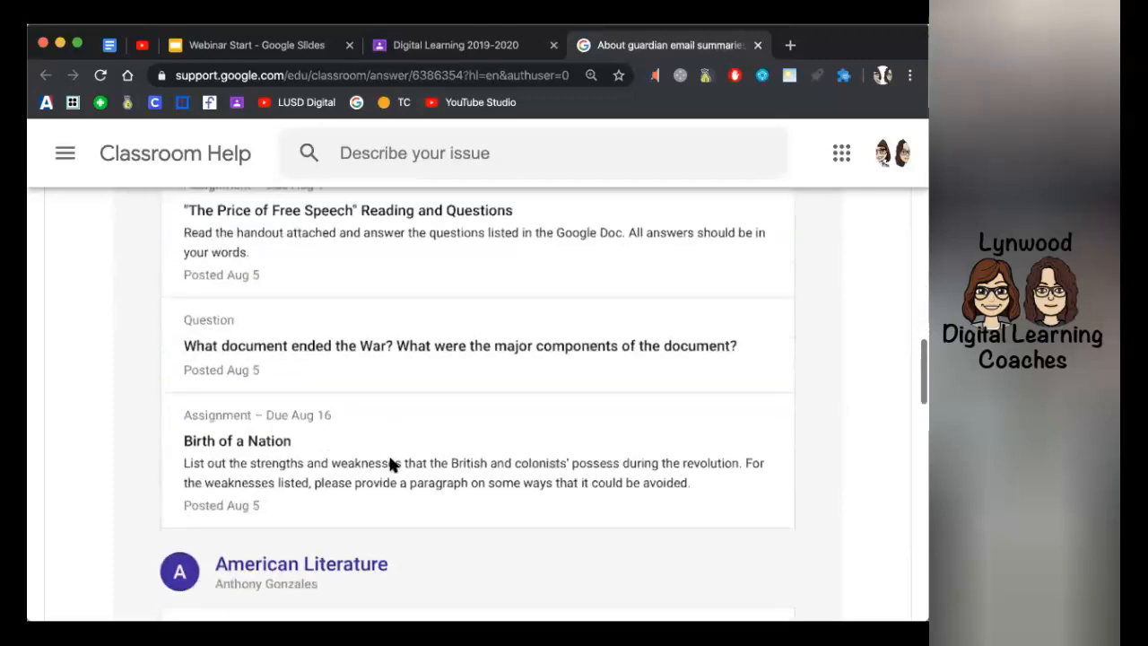
scroll(390, 464, down, 8)
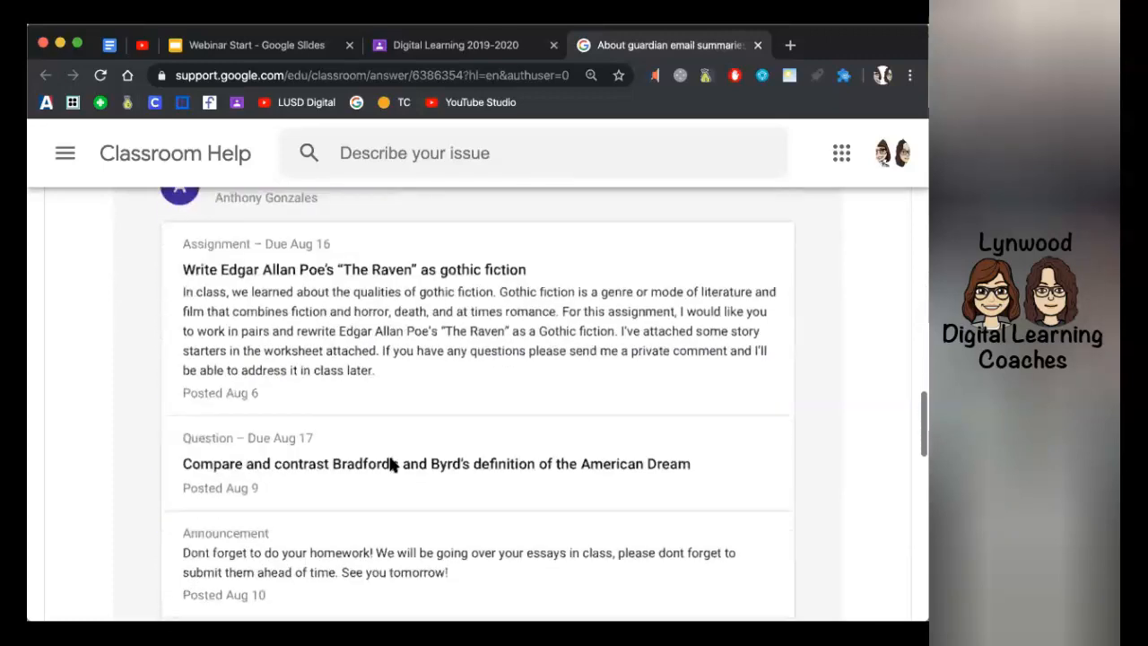
Finish reading the sample guardian summary, return to the class settings and save them
scroll(390, 464, down, 4)
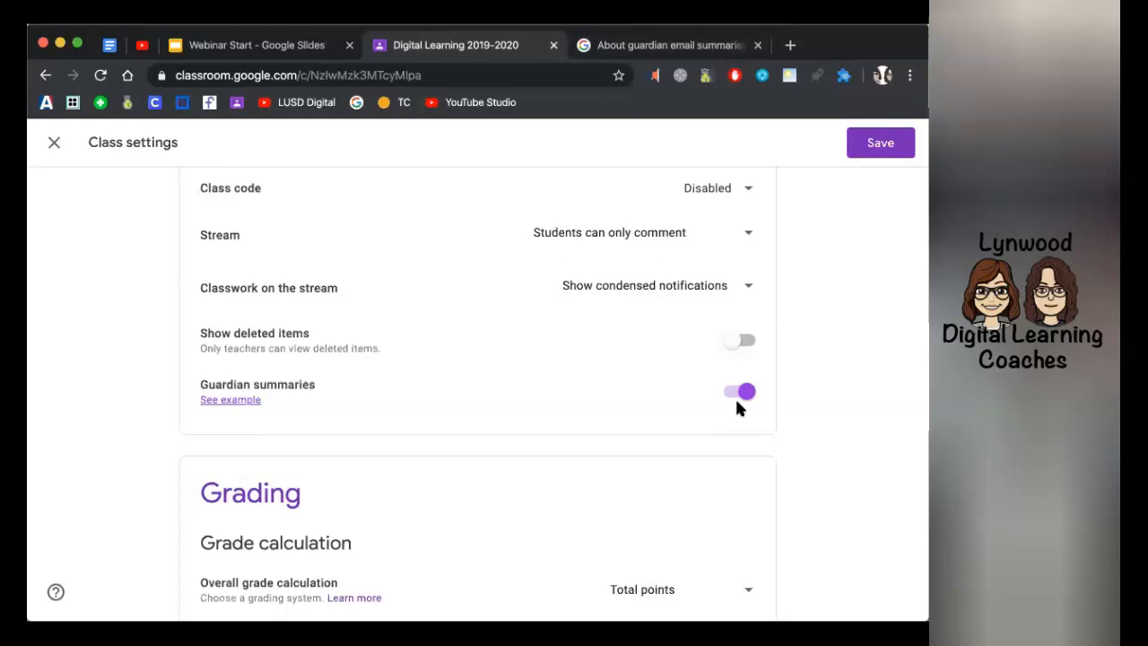
scroll(743, 238, up, 2)
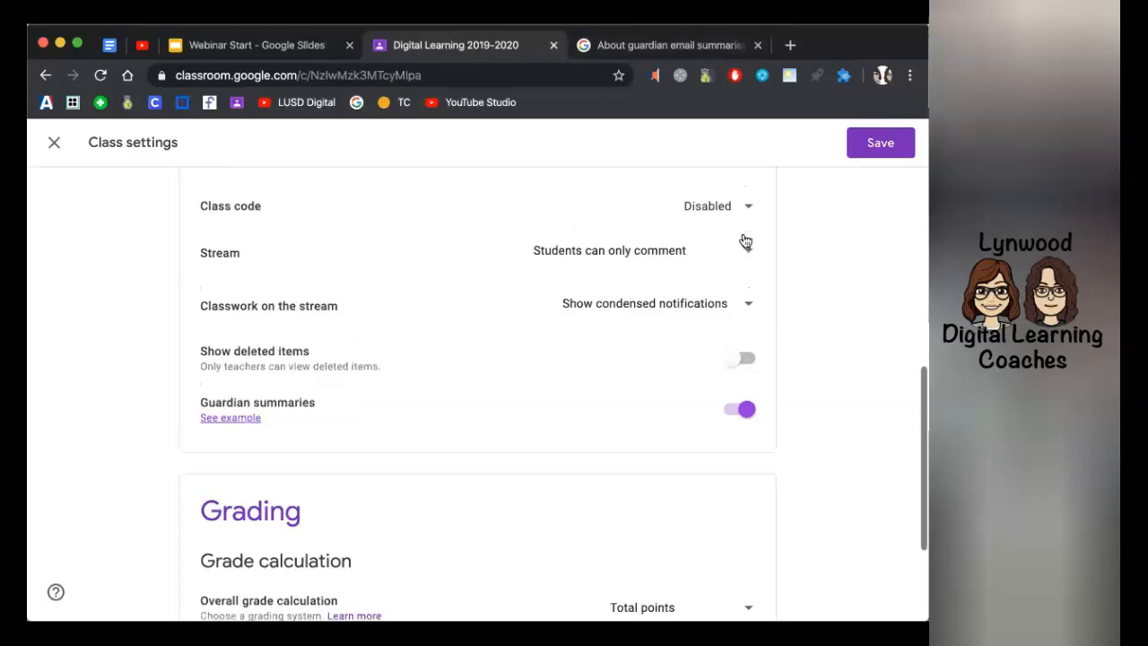
click(880, 147)
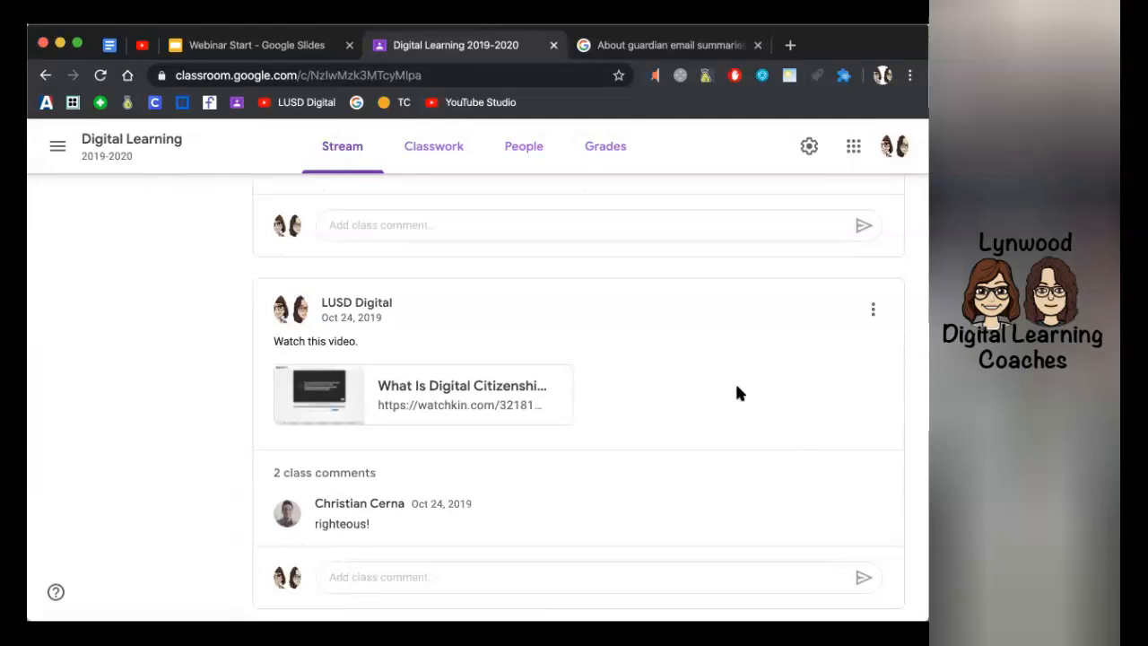
Open the guardian invitation form for the first student in the Digital Learning people list and cancel it
scroll(736, 393, up, 10)
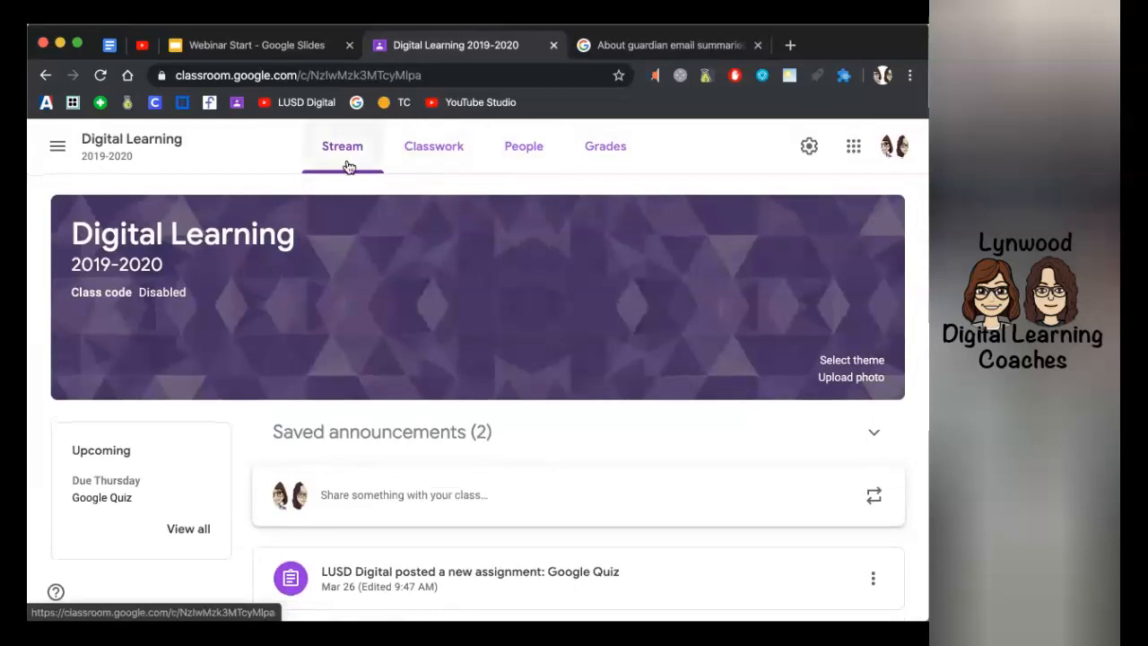
click(523, 146)
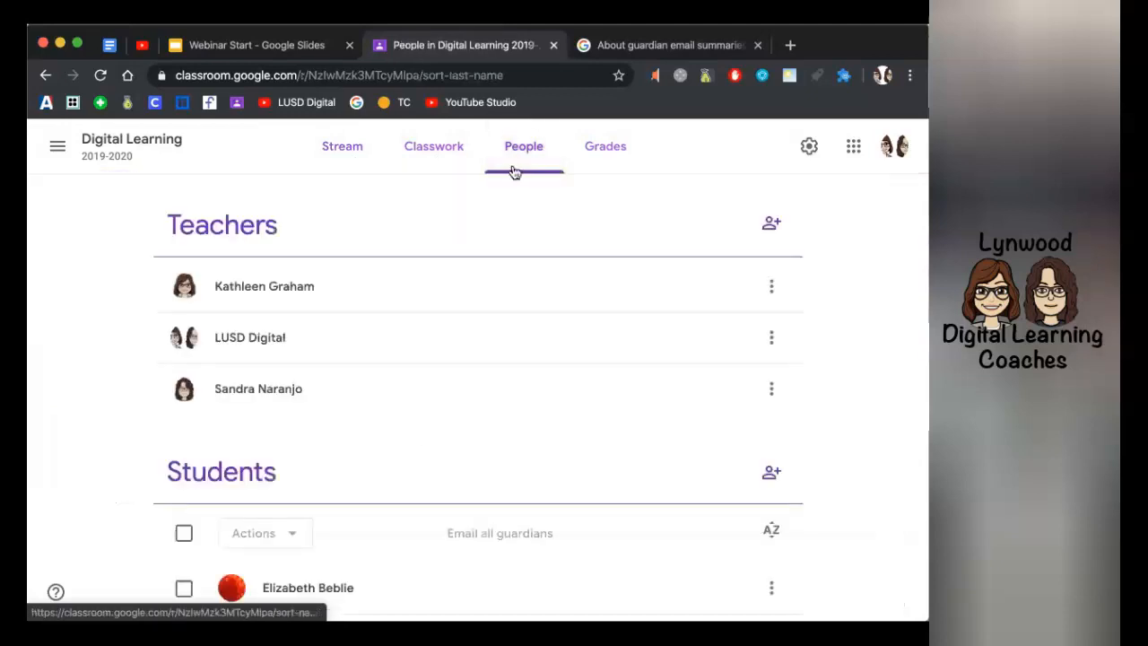
scroll(412, 435, down, 1)
scroll(417, 430, down, 5)
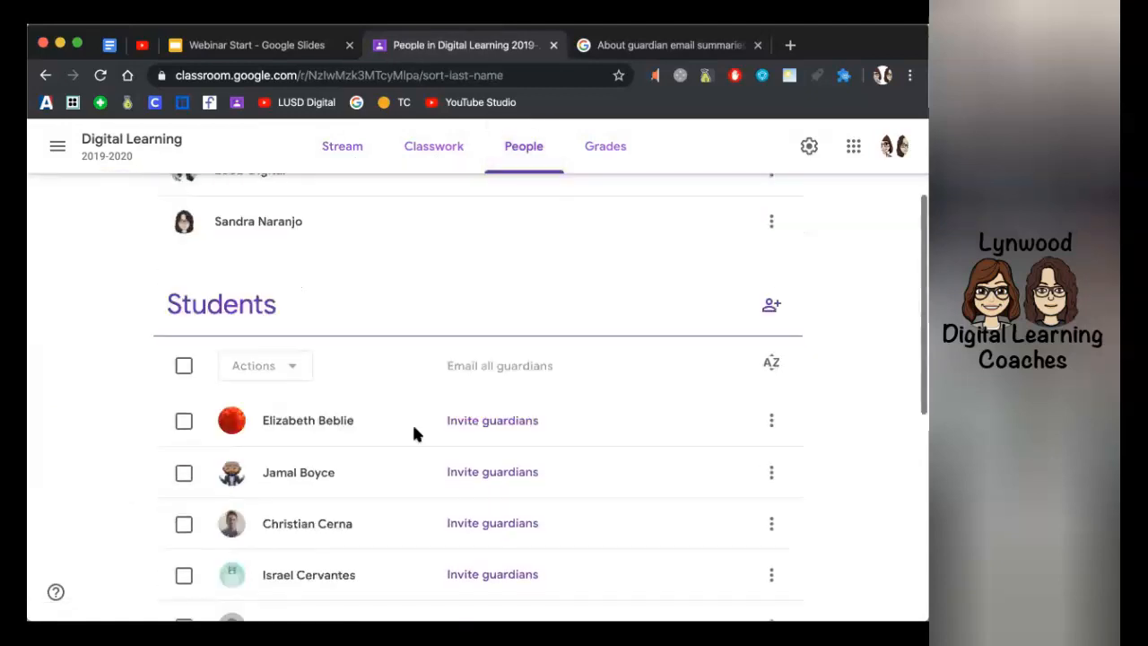
scroll(422, 395, down, 2)
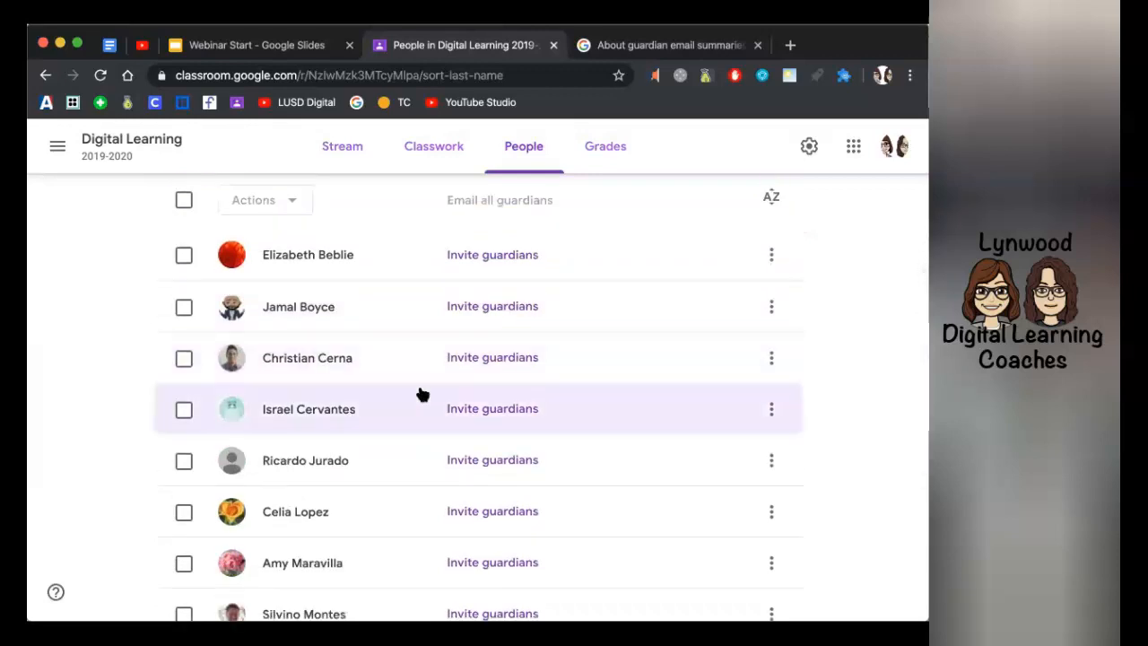
click(490, 257)
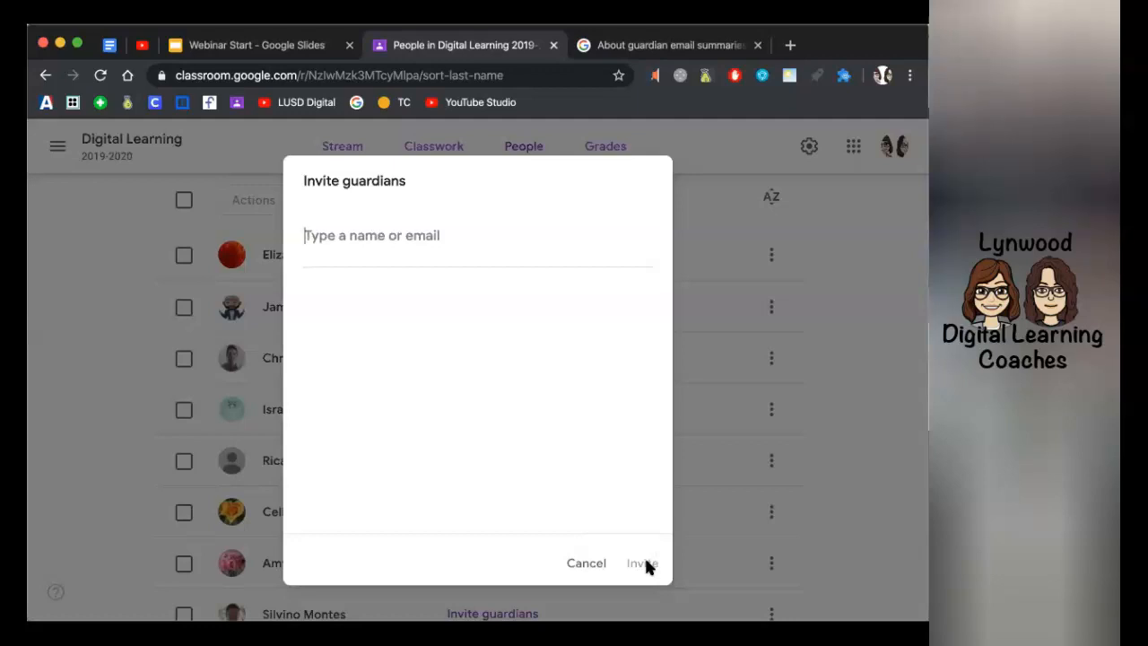
click(596, 565)
Move the "Newsela Article on Women's Suffrage" assignment post to the top of the class stream and show it there
click(352, 151)
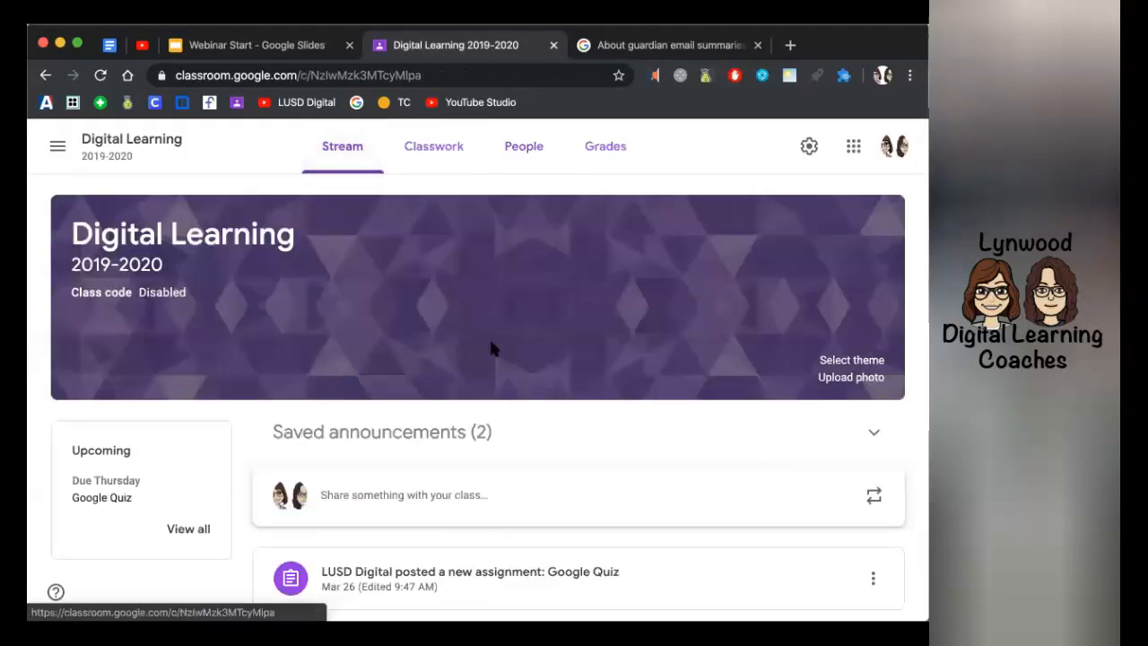
scroll(490, 341, down, 1)
scroll(491, 348, down, 3)
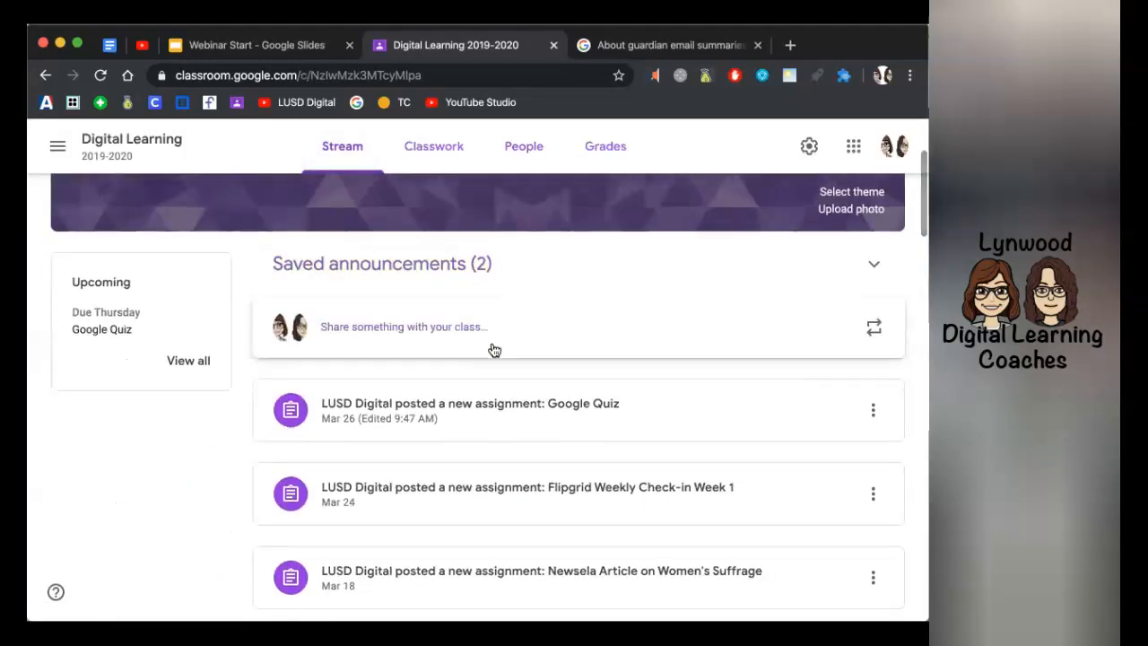
scroll(553, 339, down, 3)
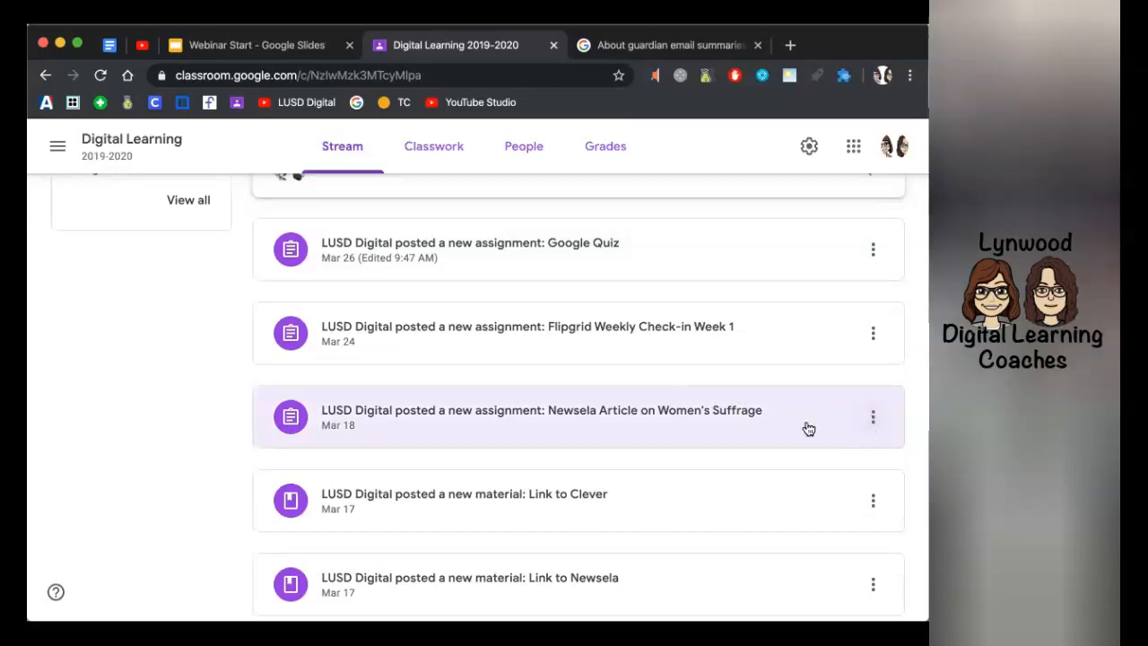
click(874, 418)
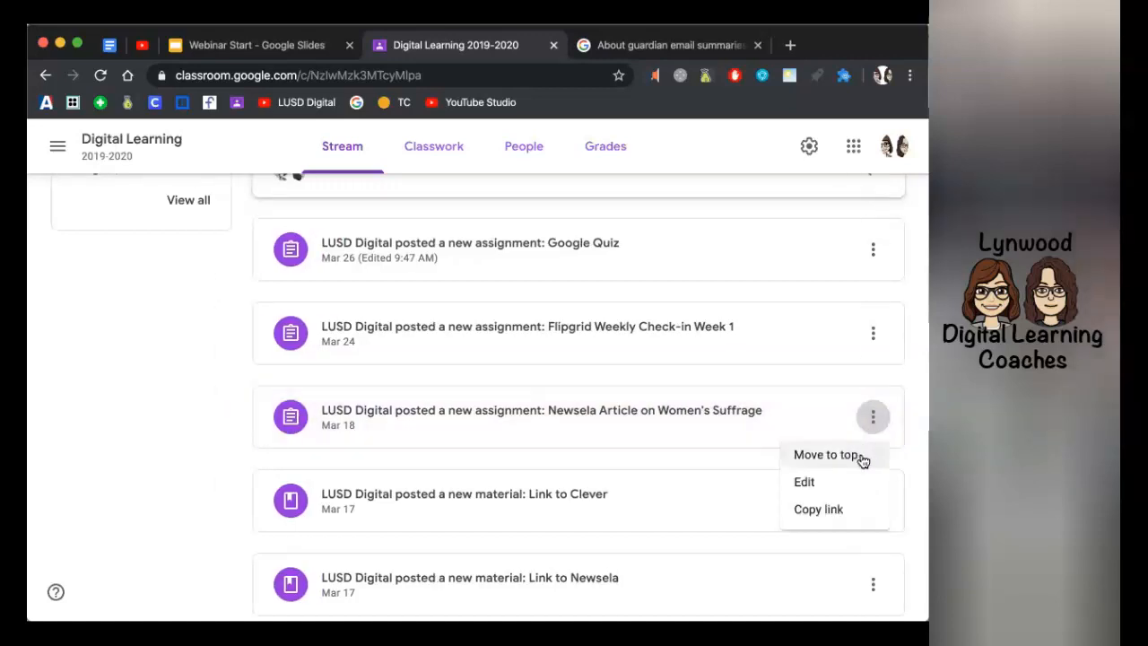
click(859, 457)
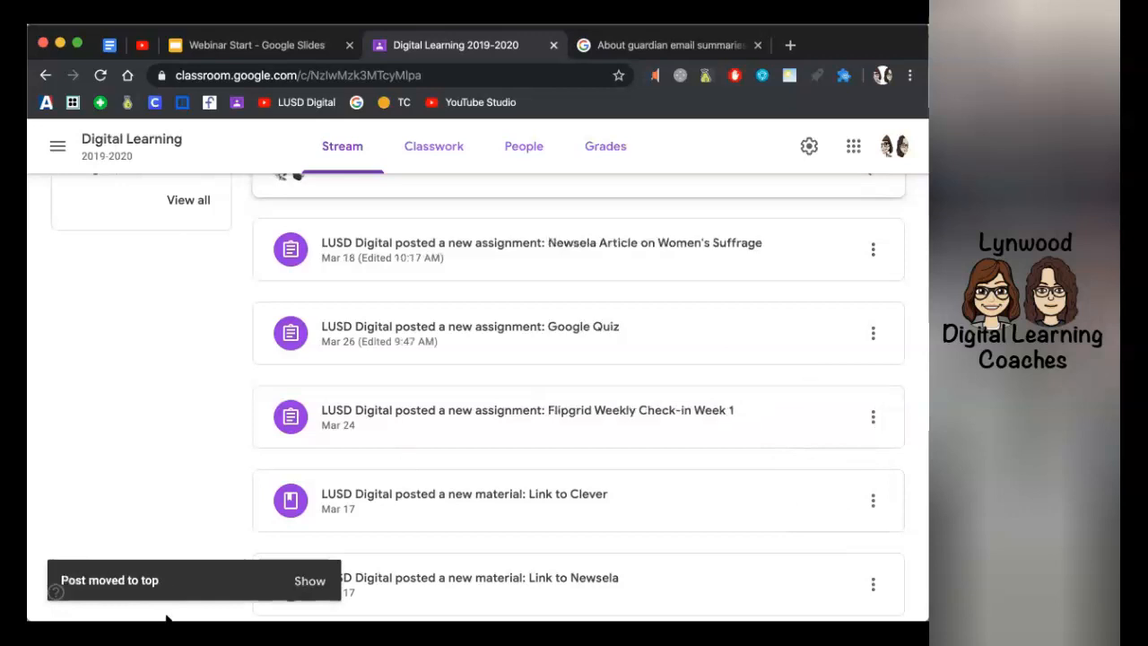
click(320, 588)
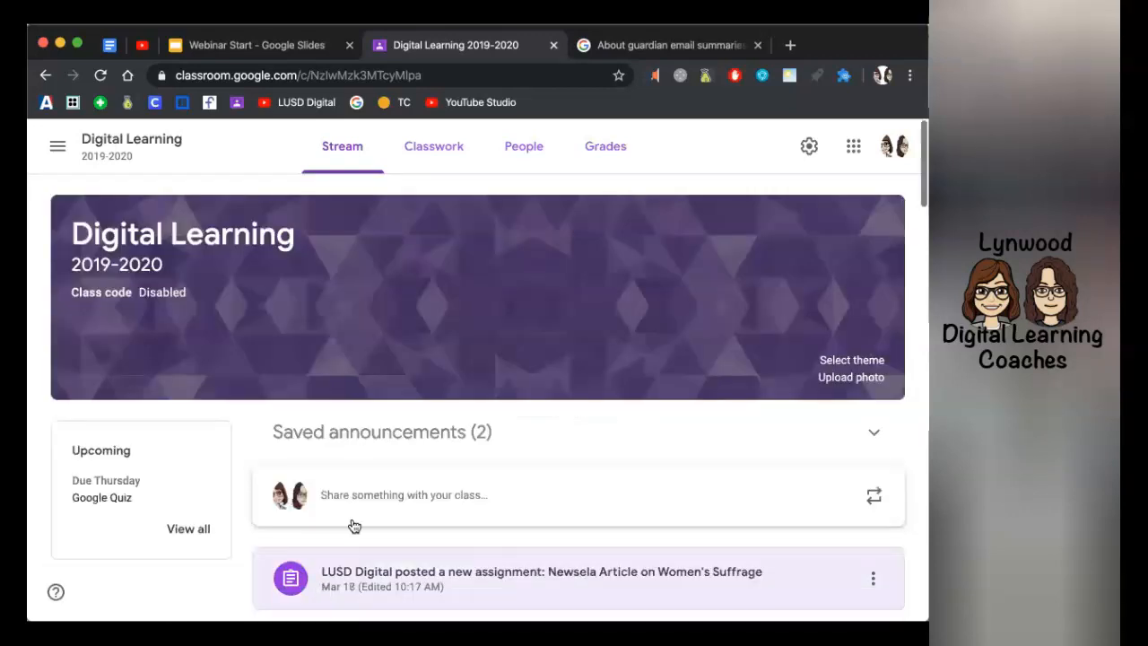
Check the options available for the Google Quiz post on the stream and close them
scroll(354, 525, down, 1)
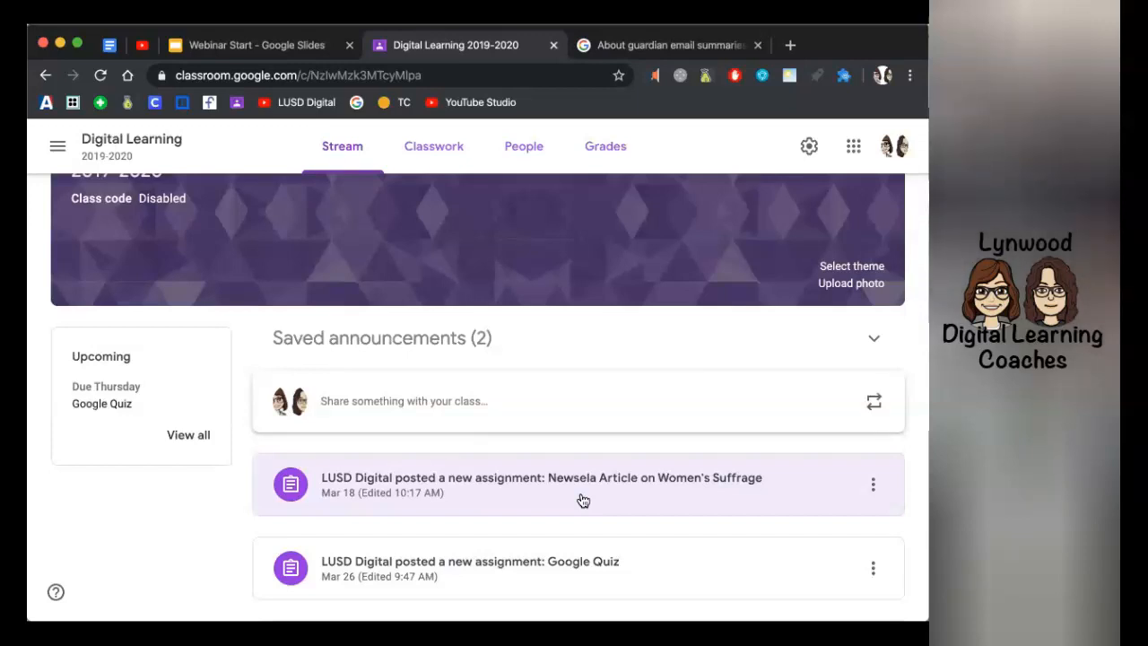
click(871, 570)
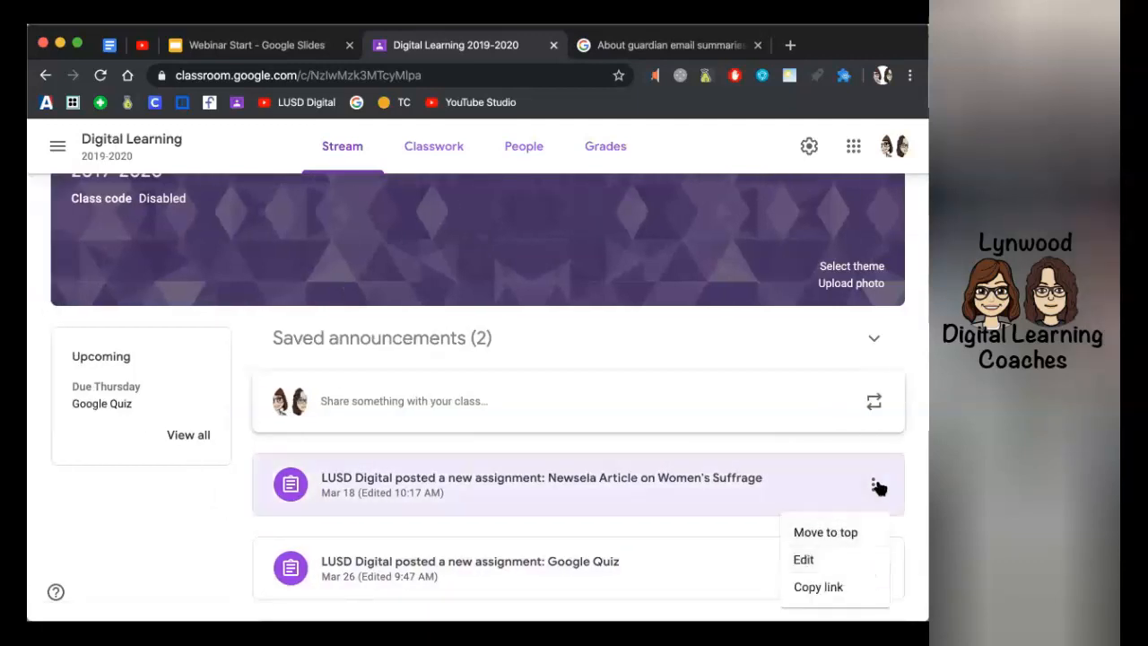
click(903, 457)
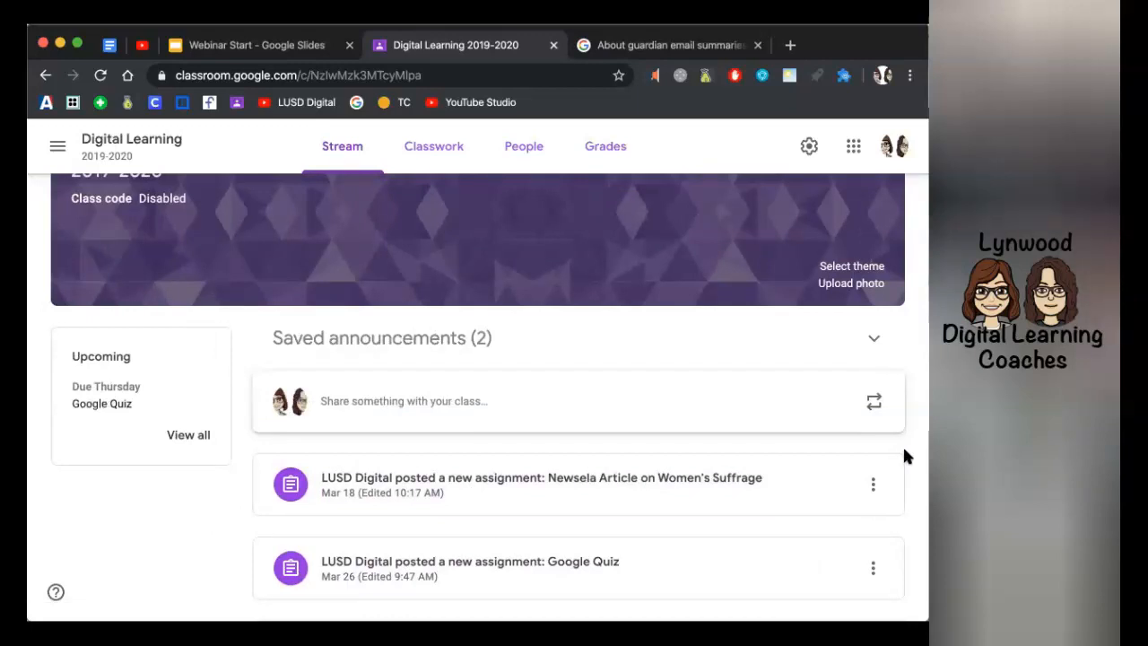
Move the Gold Rush Quiz up above the State Capitals Quiz in the Social Studies topic of the classwork
click(433, 153)
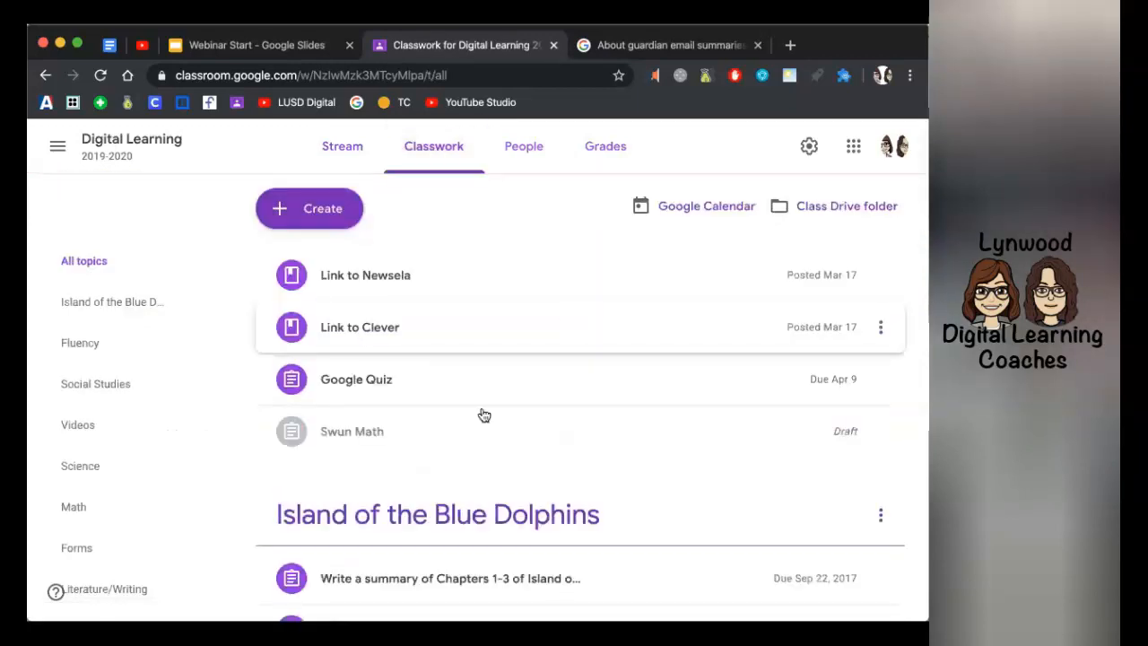
scroll(478, 416, down, 3)
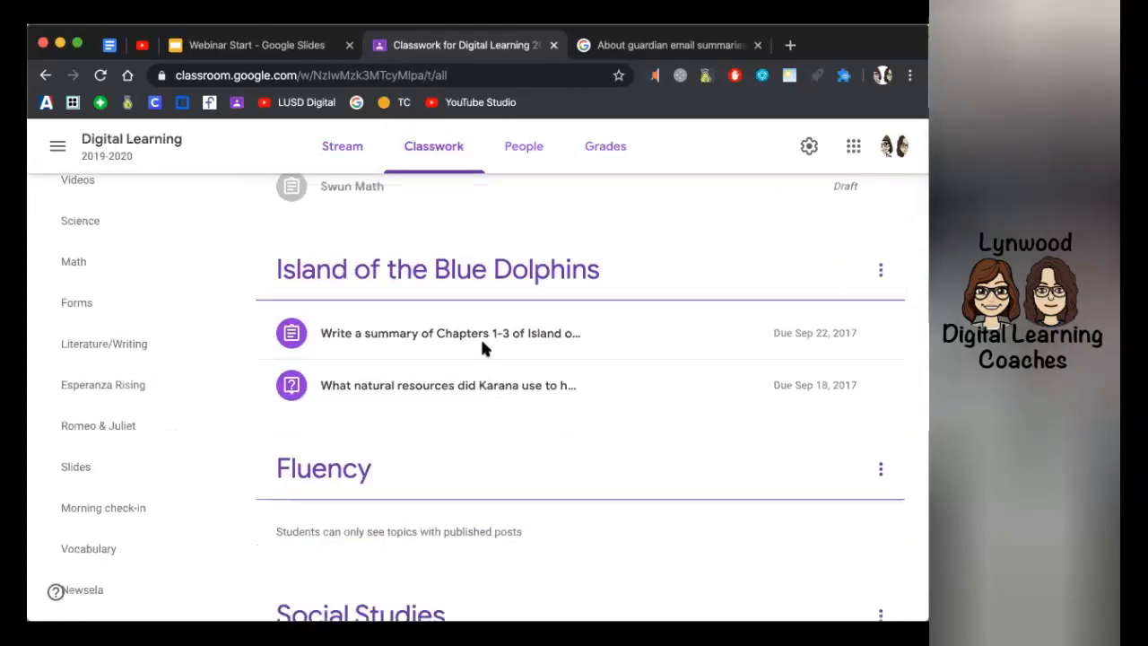
scroll(481, 348, down, 1)
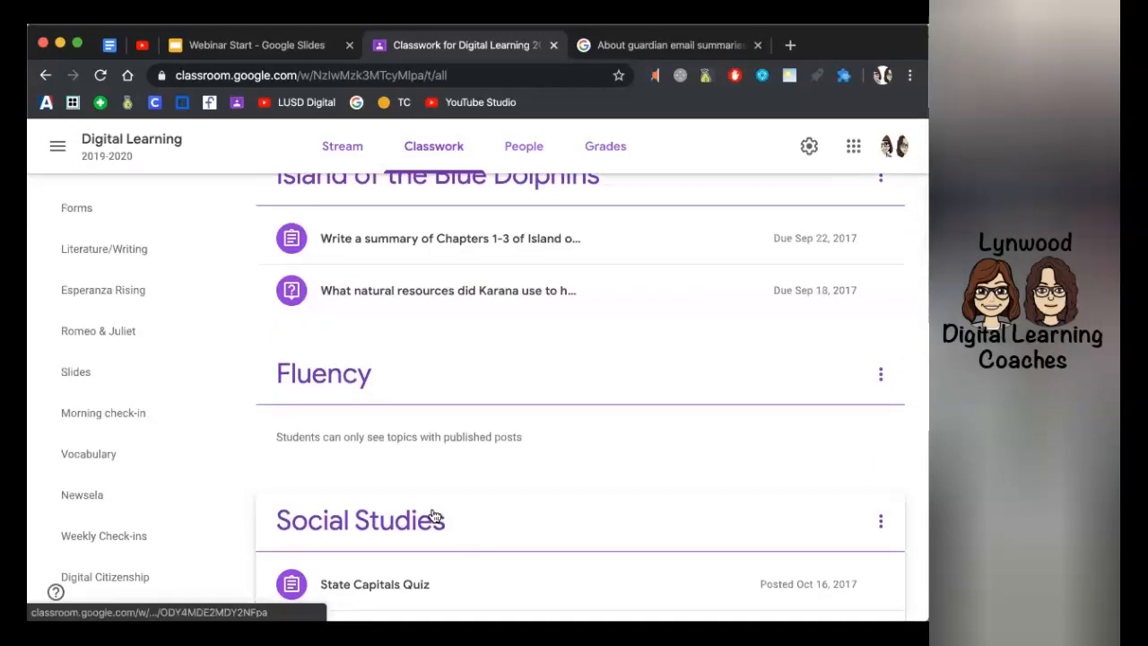
scroll(434, 516, down, 1)
scroll(434, 515, down, 2)
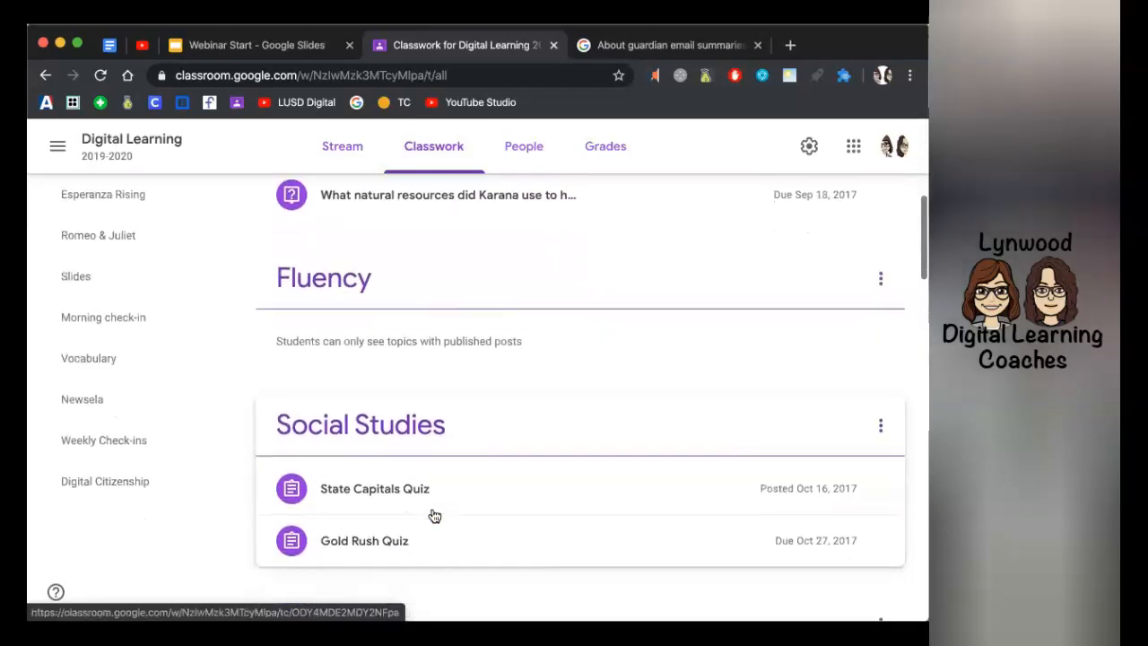
scroll(432, 514, down, 1)
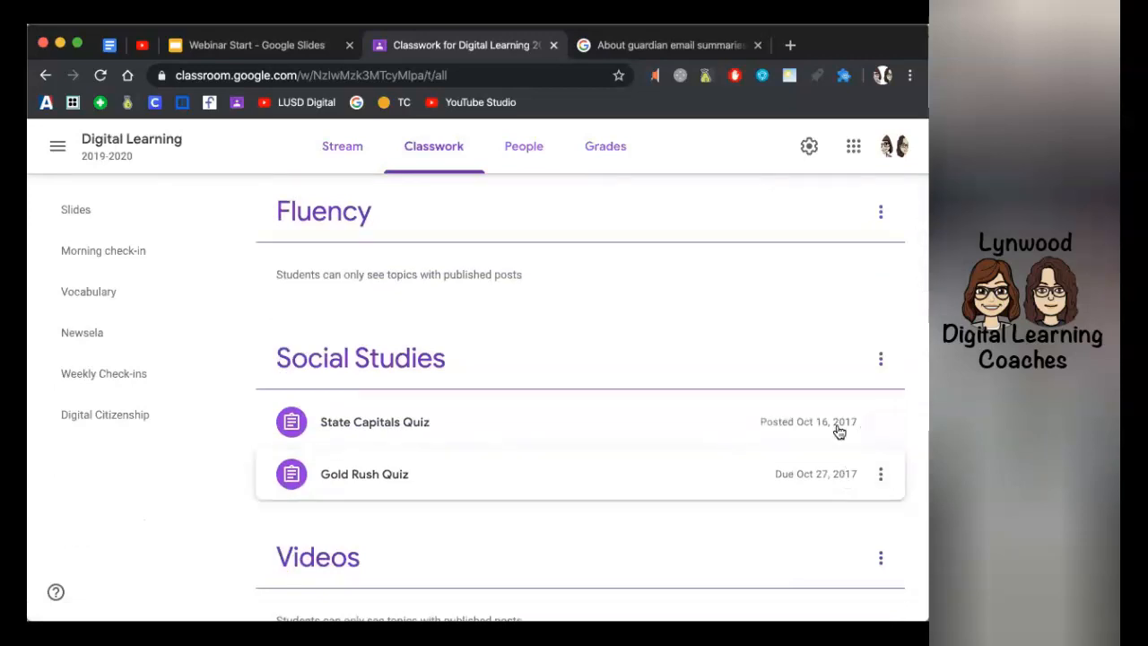
click(882, 476)
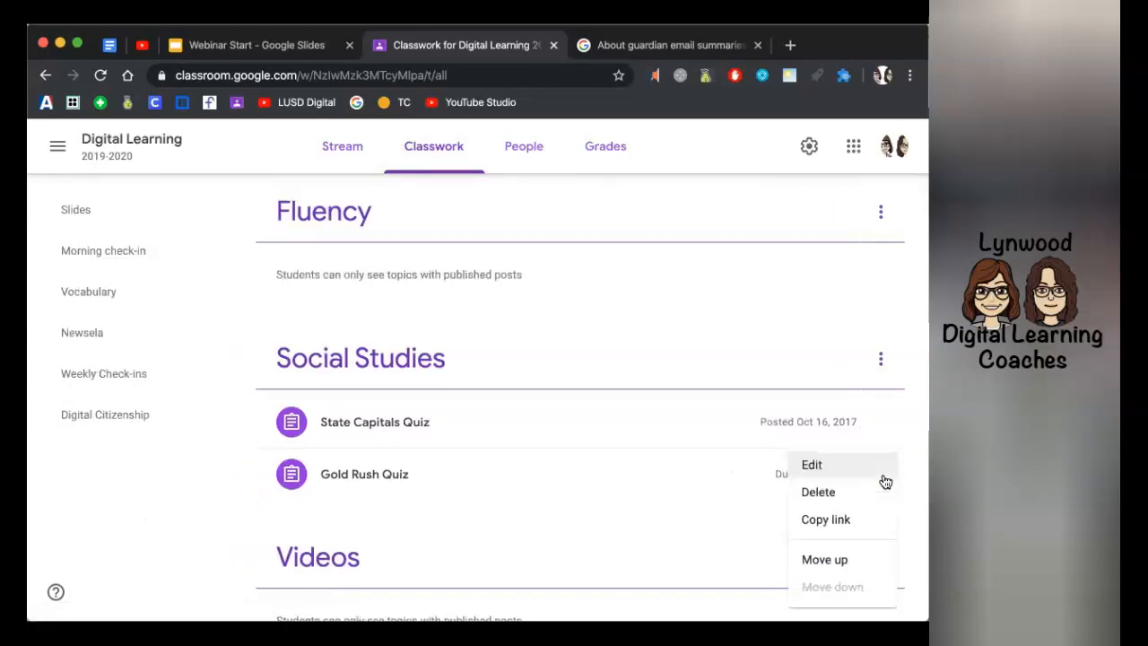
scroll(869, 507, down, 1)
click(866, 501)
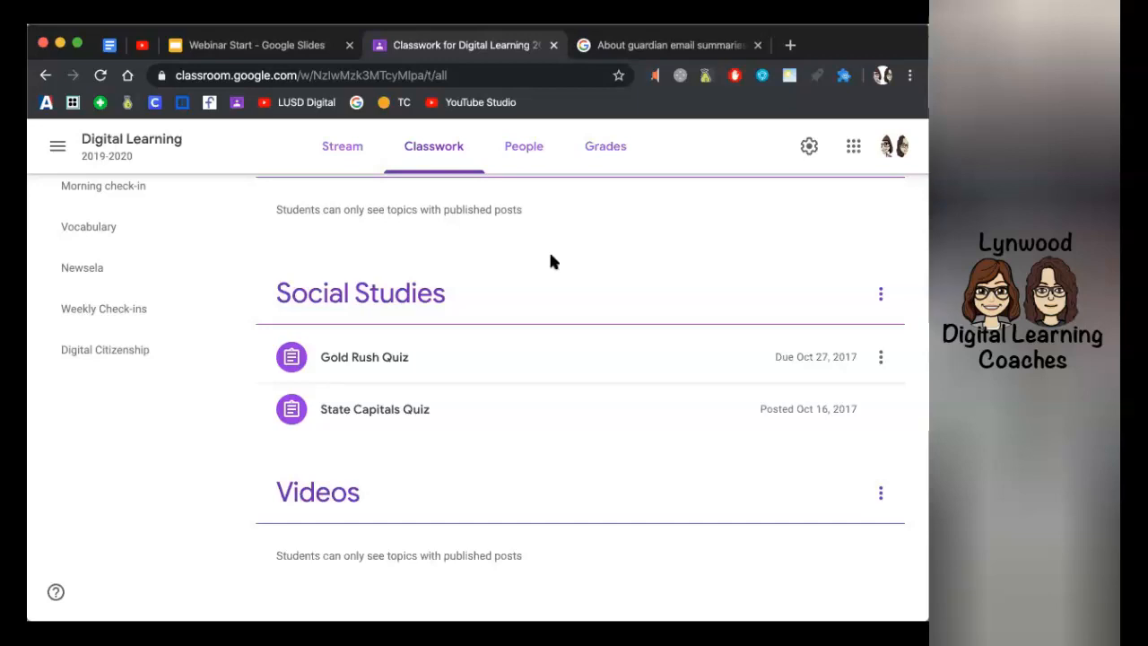
Start reusing a post in the classwork, browse the list of source classes and open the My Assignments posts
scroll(512, 264, up, 10)
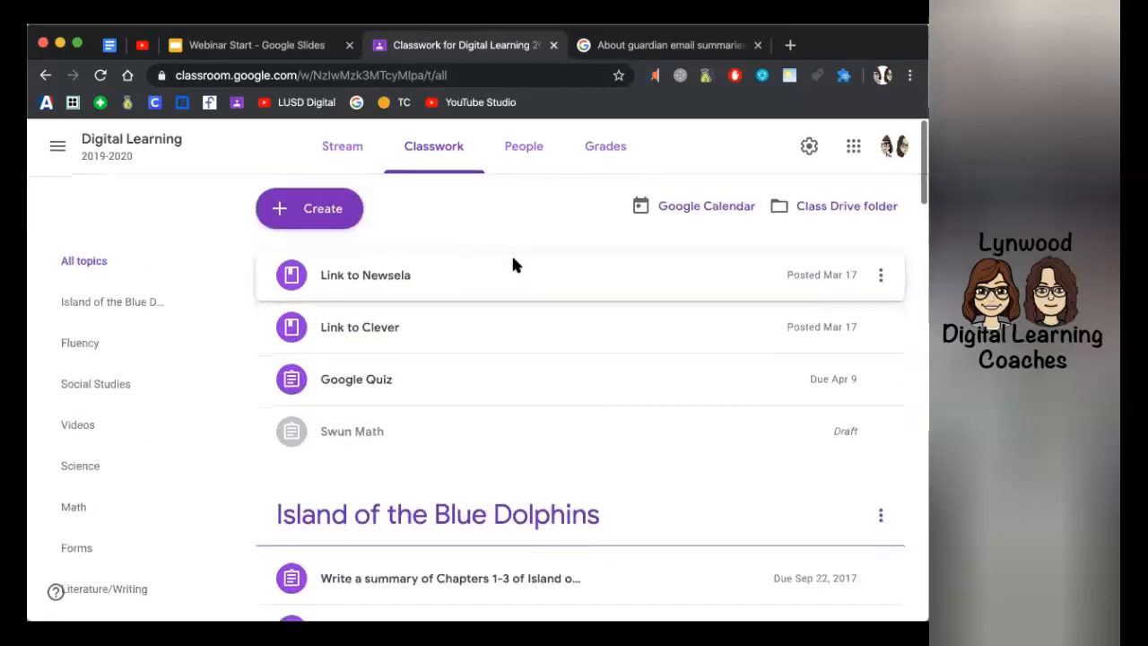
click(307, 213)
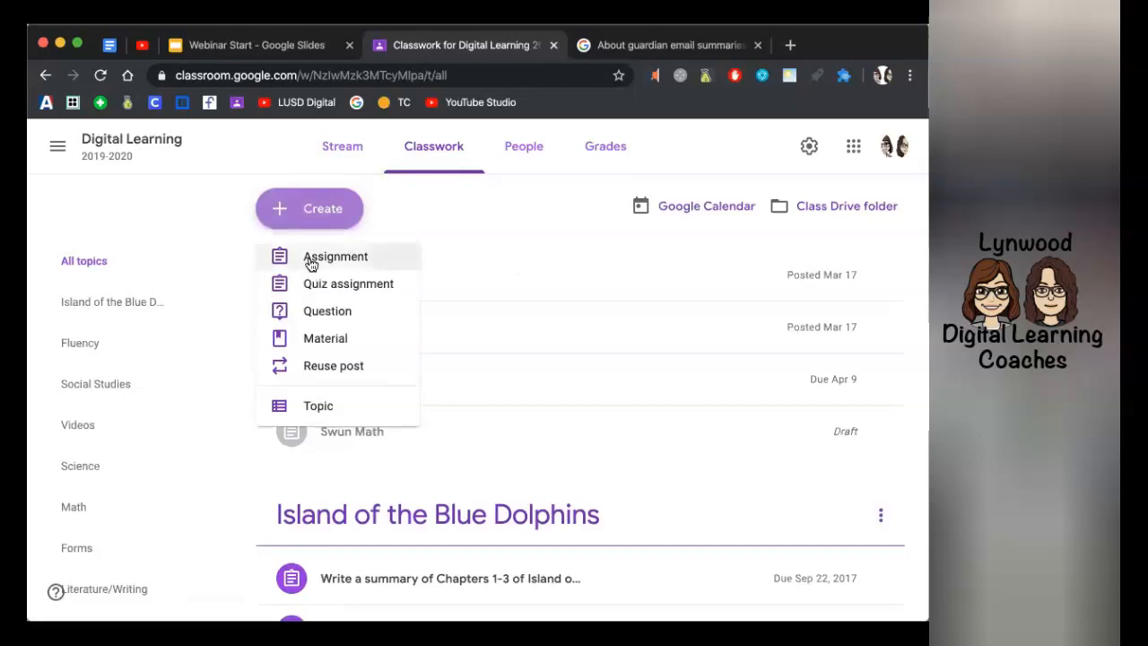
click(316, 370)
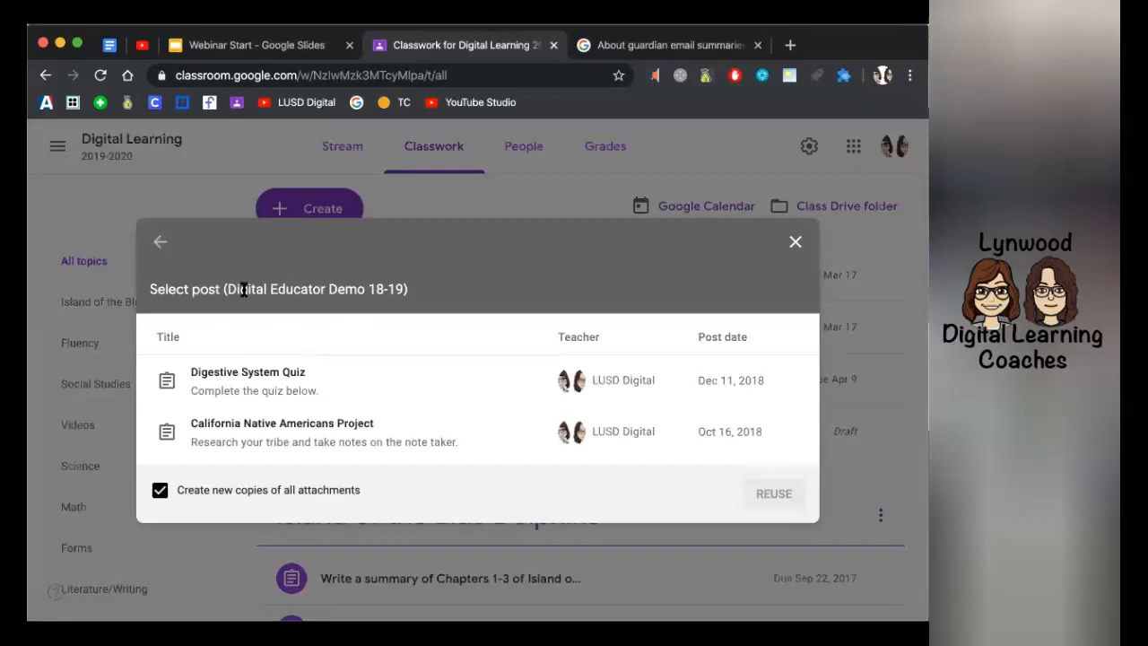
click(160, 245)
scroll(315, 377, down, 1)
scroll(316, 377, up, 1)
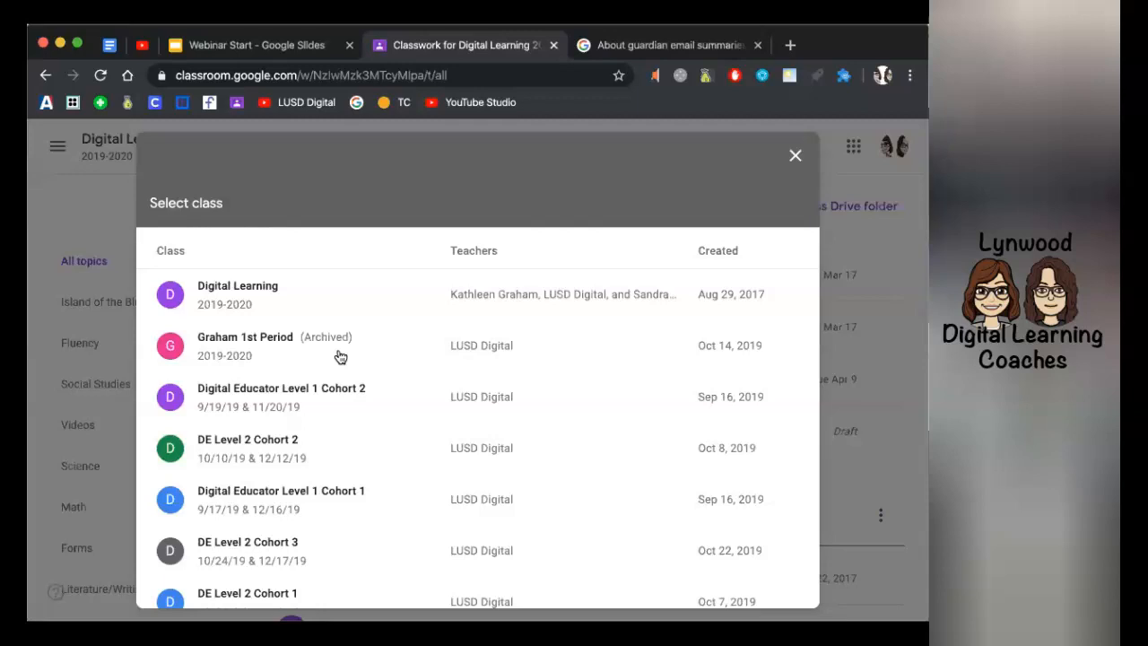
scroll(340, 357, down, 3)
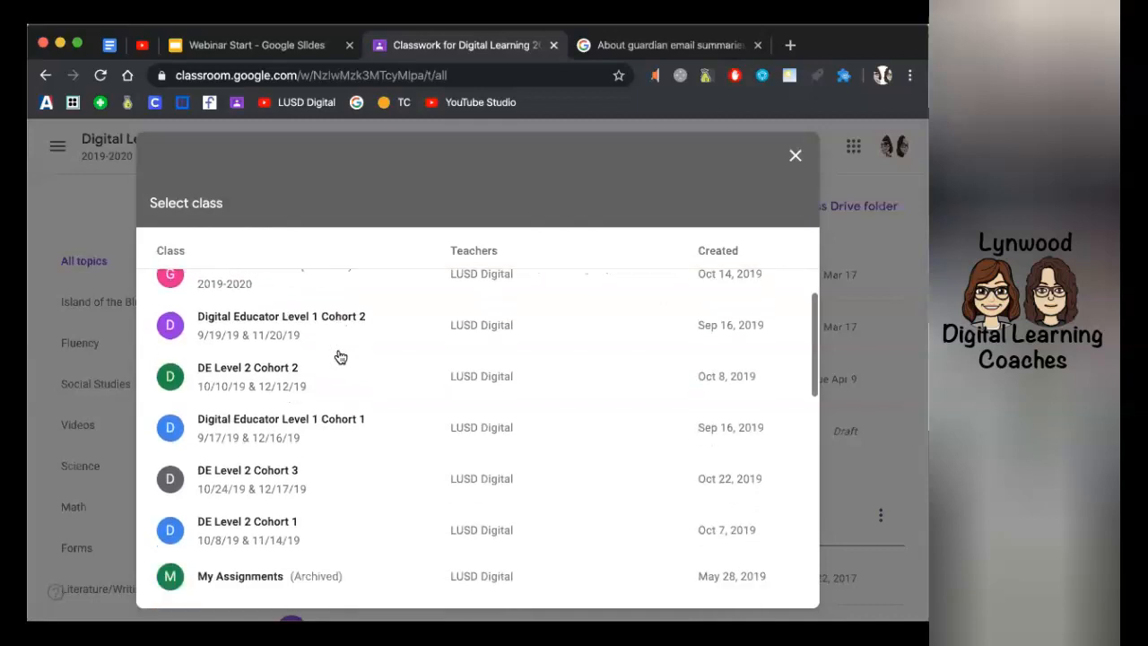
scroll(340, 357, down, 3)
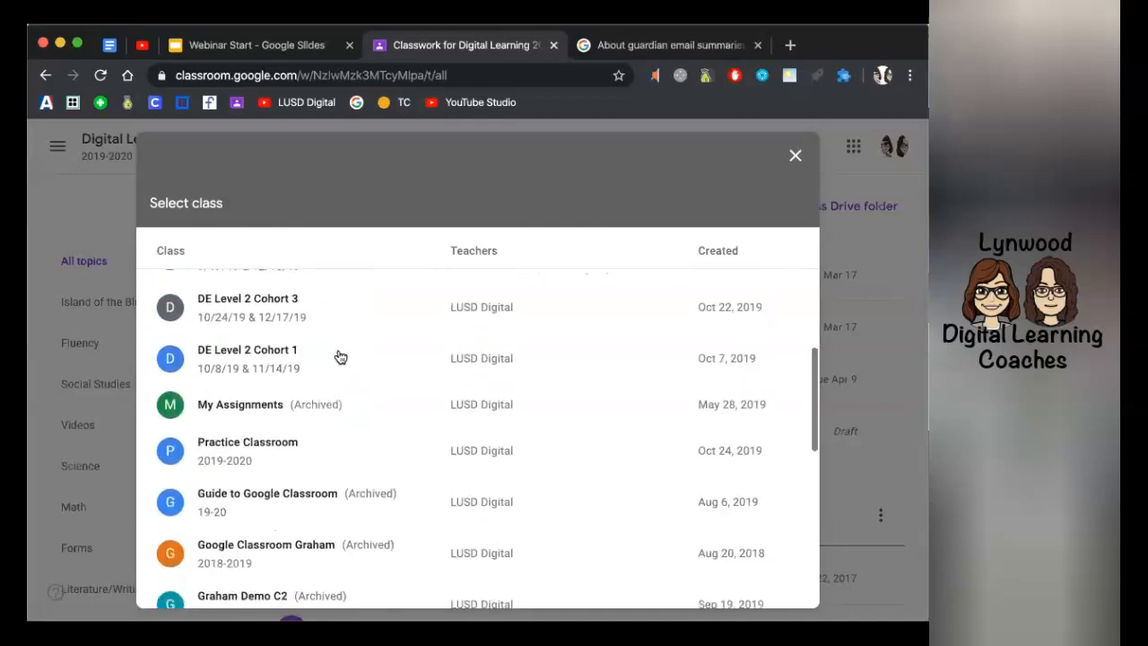
click(270, 368)
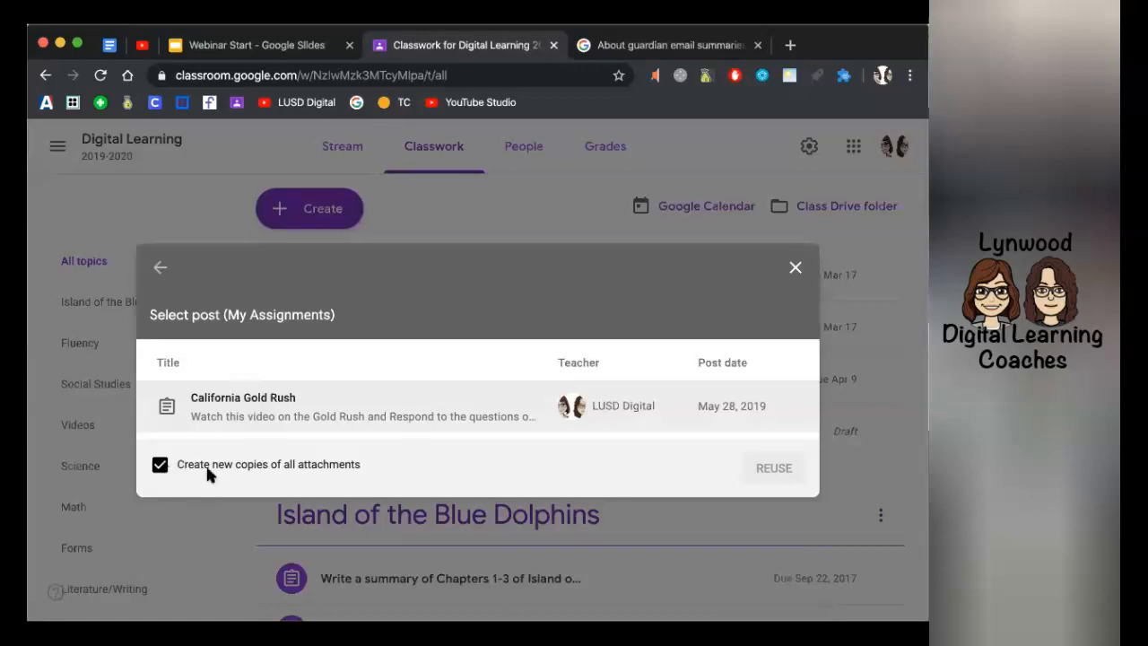
Reuse the Random Quiz post from Digital Educator Level 1 Cohort 1, with new copies of all attachments
click(265, 400)
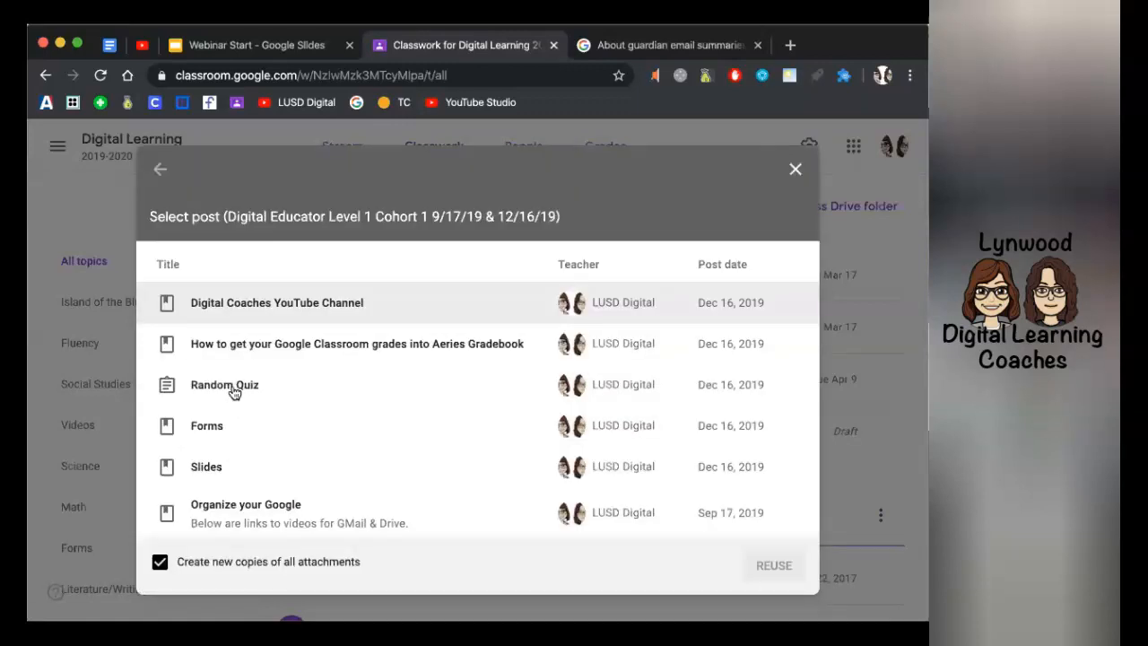
click(231, 388)
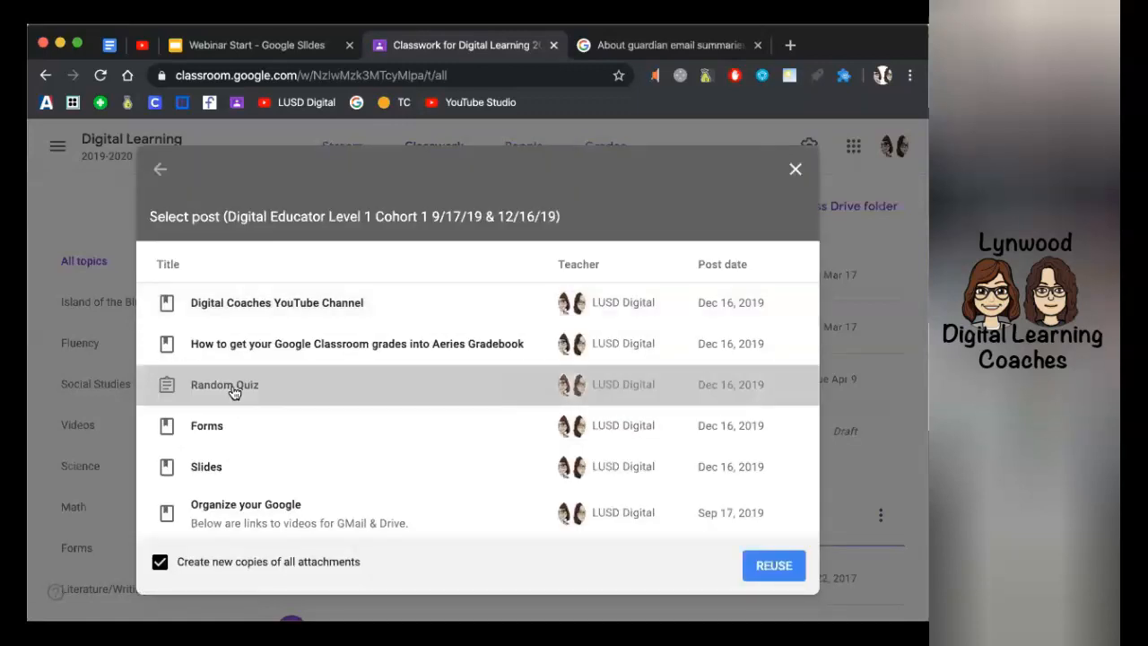
click(777, 566)
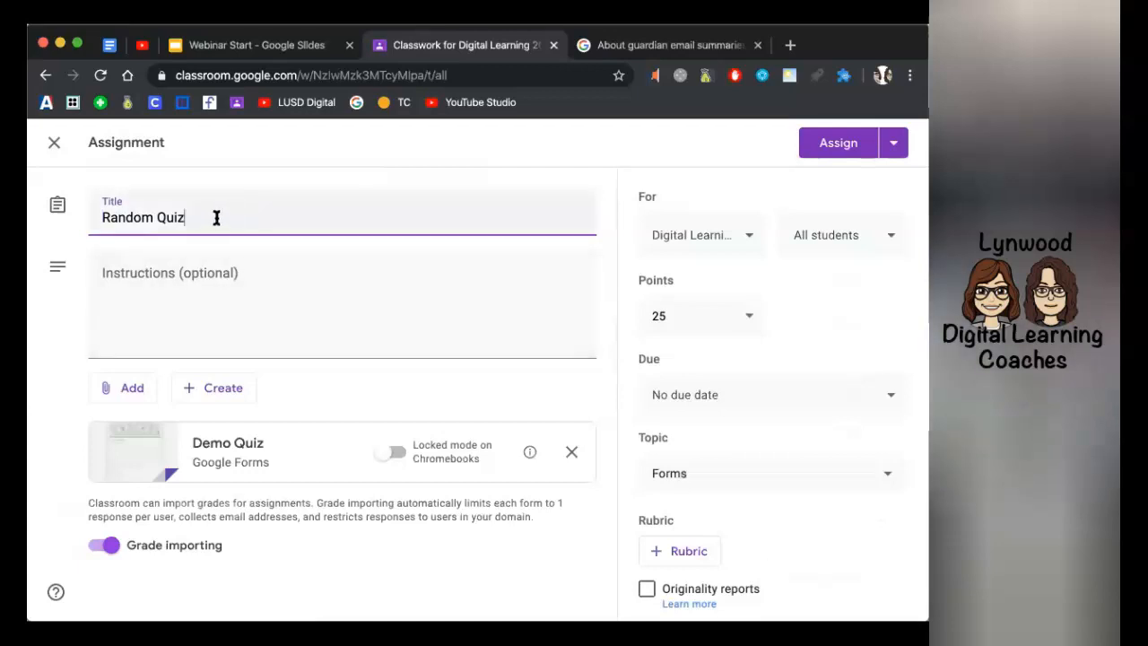
scroll(185, 235, down, 1)
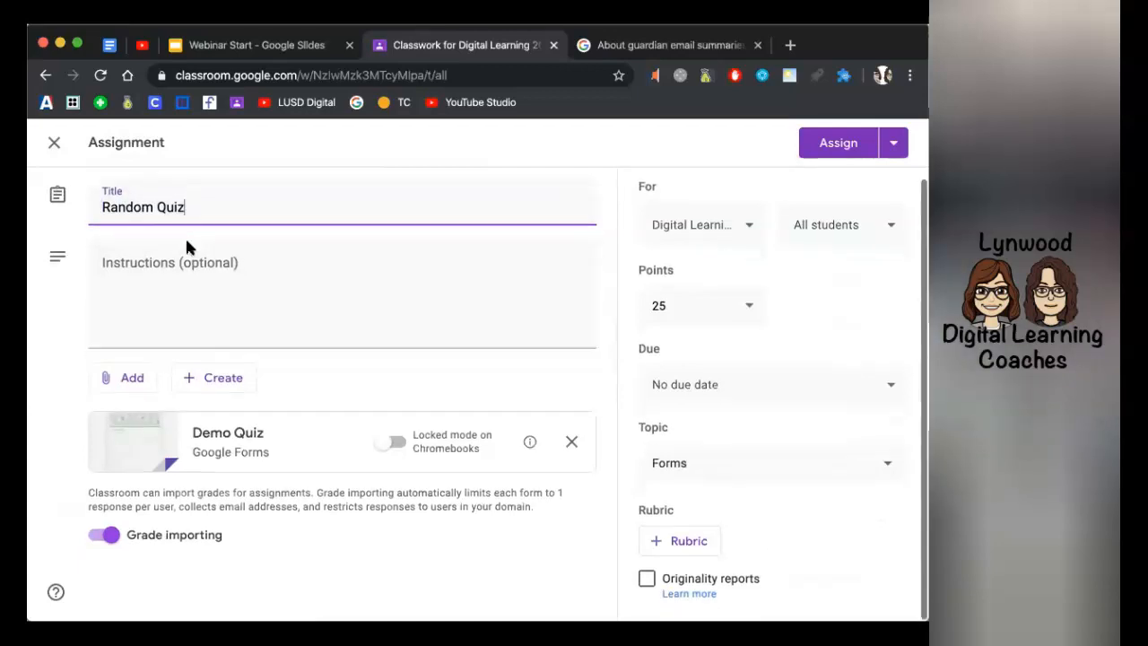
Check the attachment, class, student and points options available for the reused Random Quiz assignment
click(117, 378)
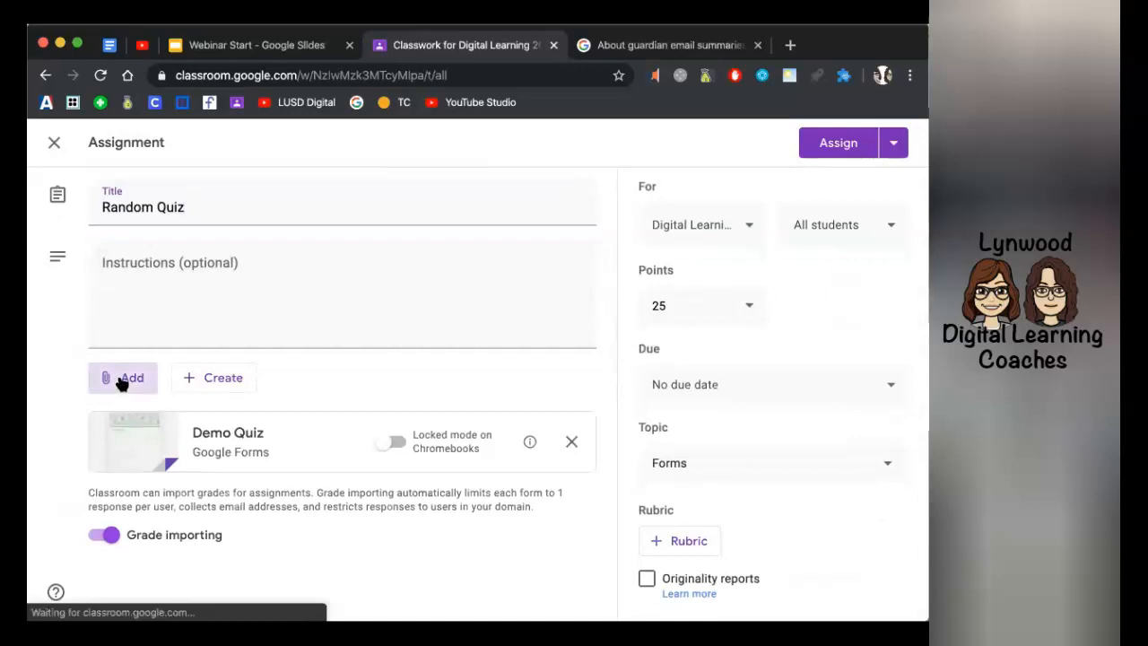
click(318, 381)
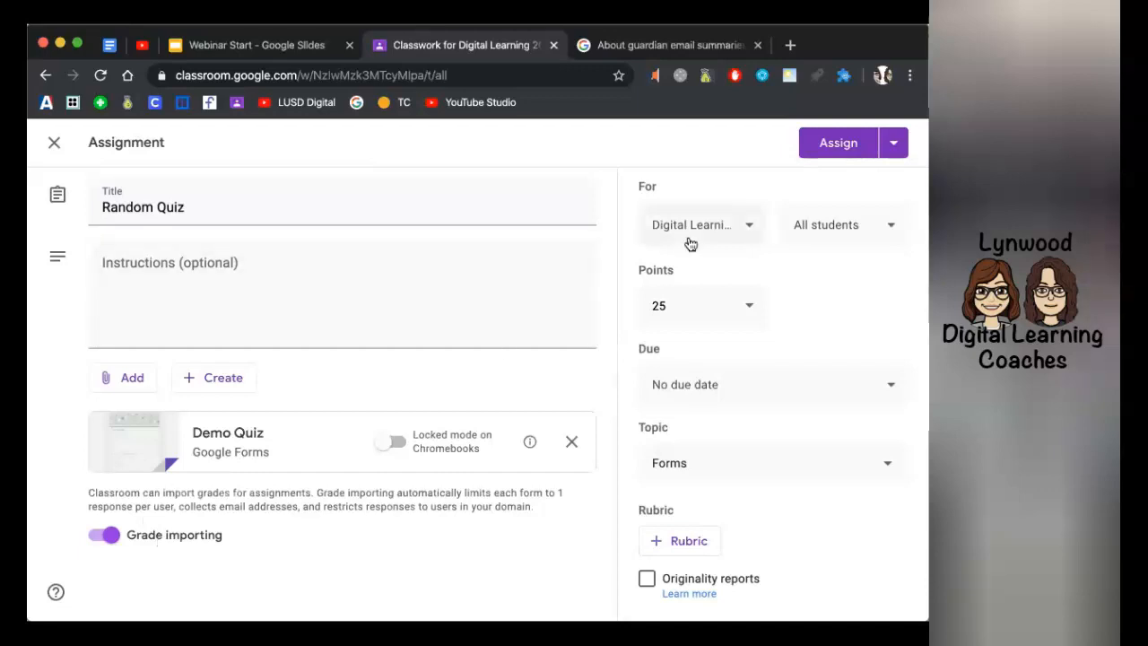
click(749, 232)
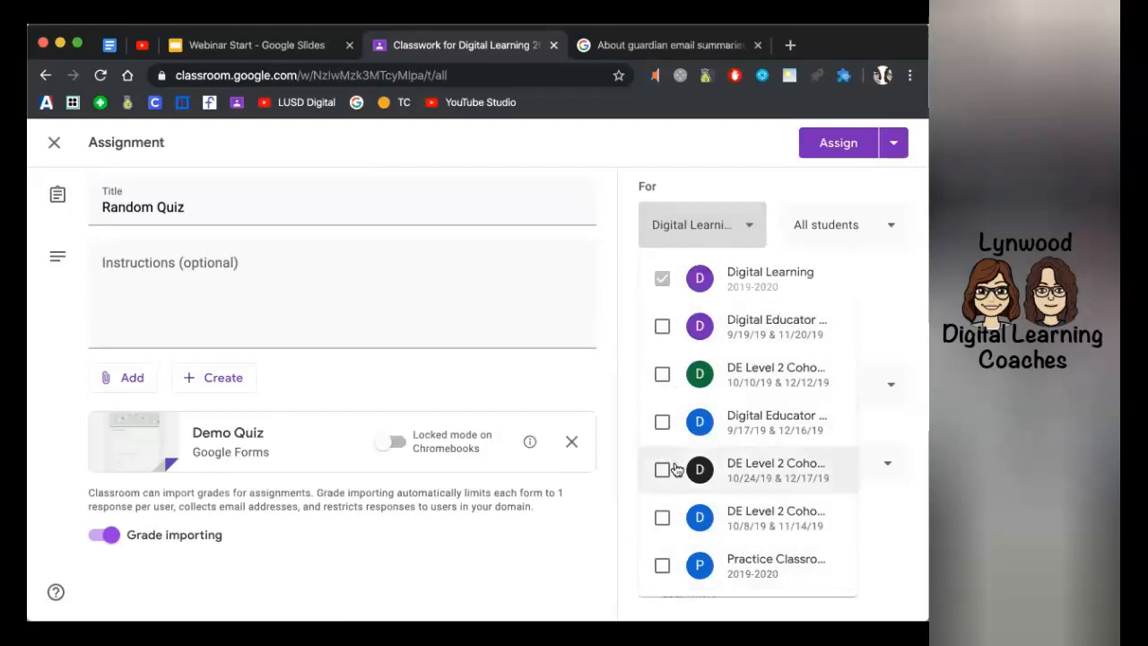
click(831, 225)
click(833, 224)
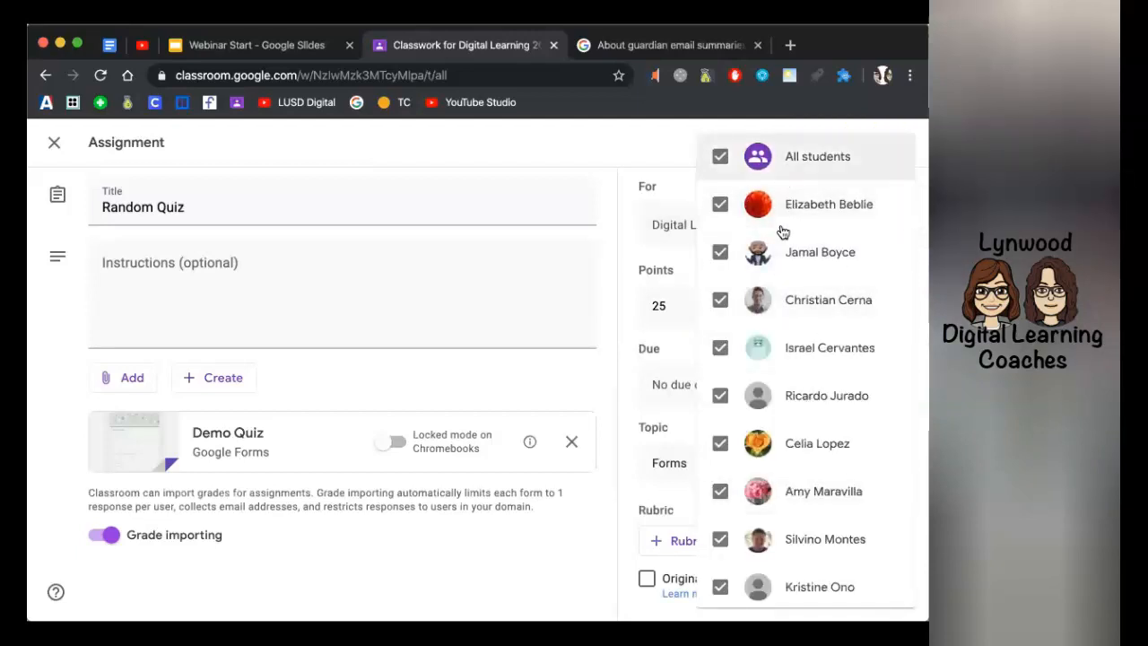
click(649, 157)
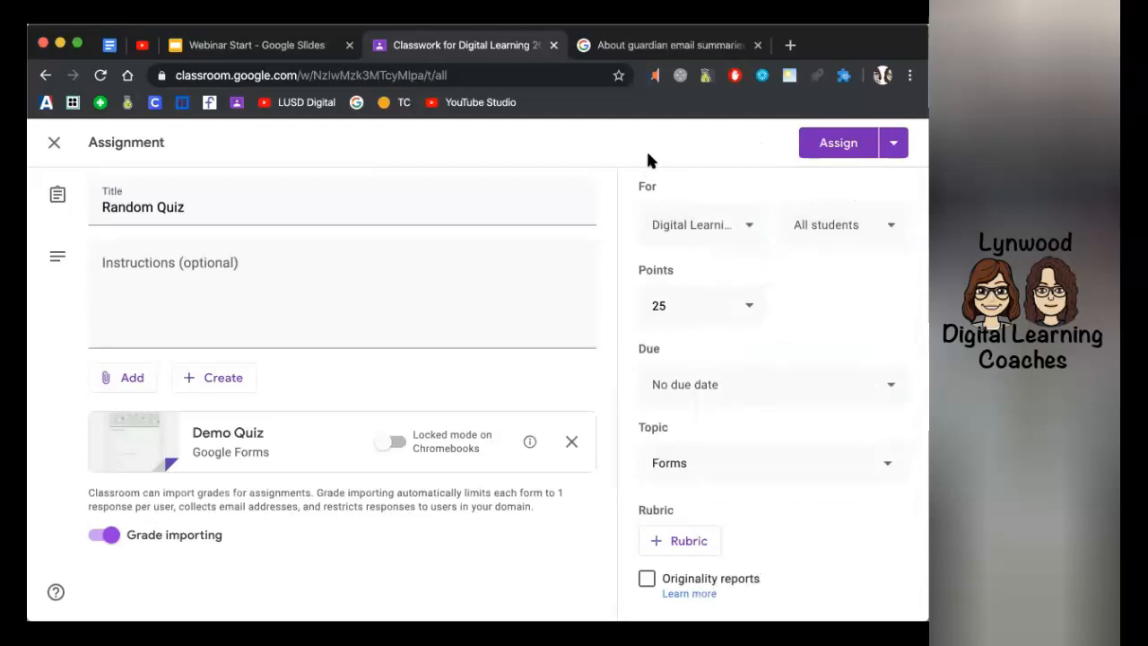
click(751, 311)
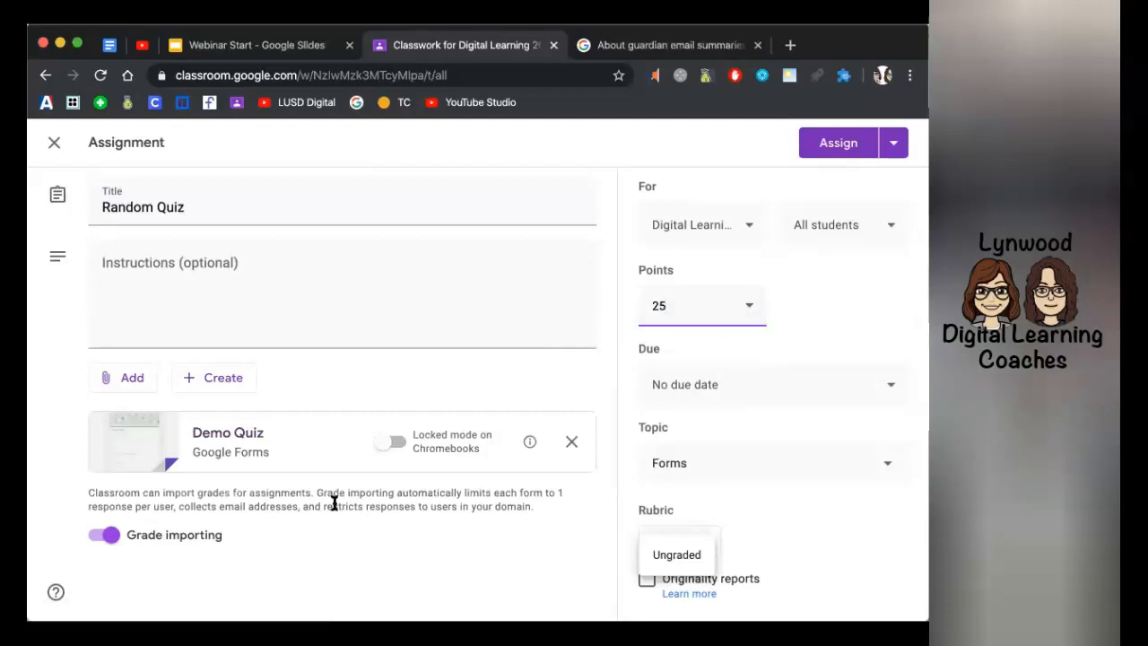
Set the Random Quiz due date to April 9, 2020, without a time
click(692, 386)
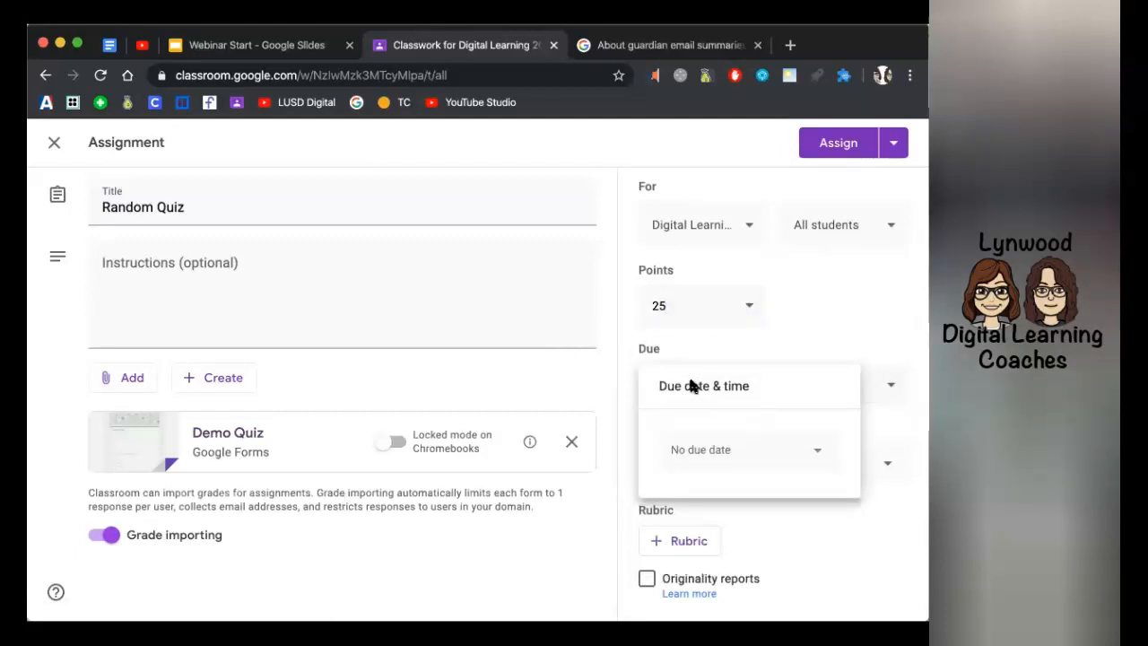
click(822, 330)
click(751, 387)
click(734, 453)
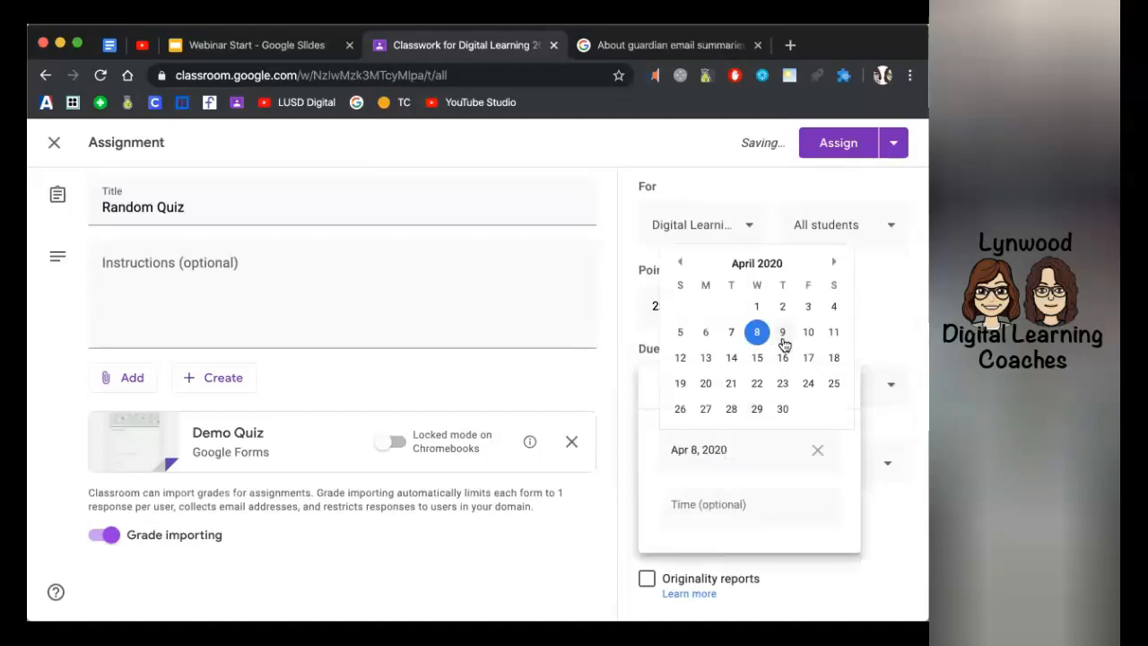
click(782, 332)
click(830, 341)
Look through the topic list and try creating a new topic for the Random Quiz
click(745, 476)
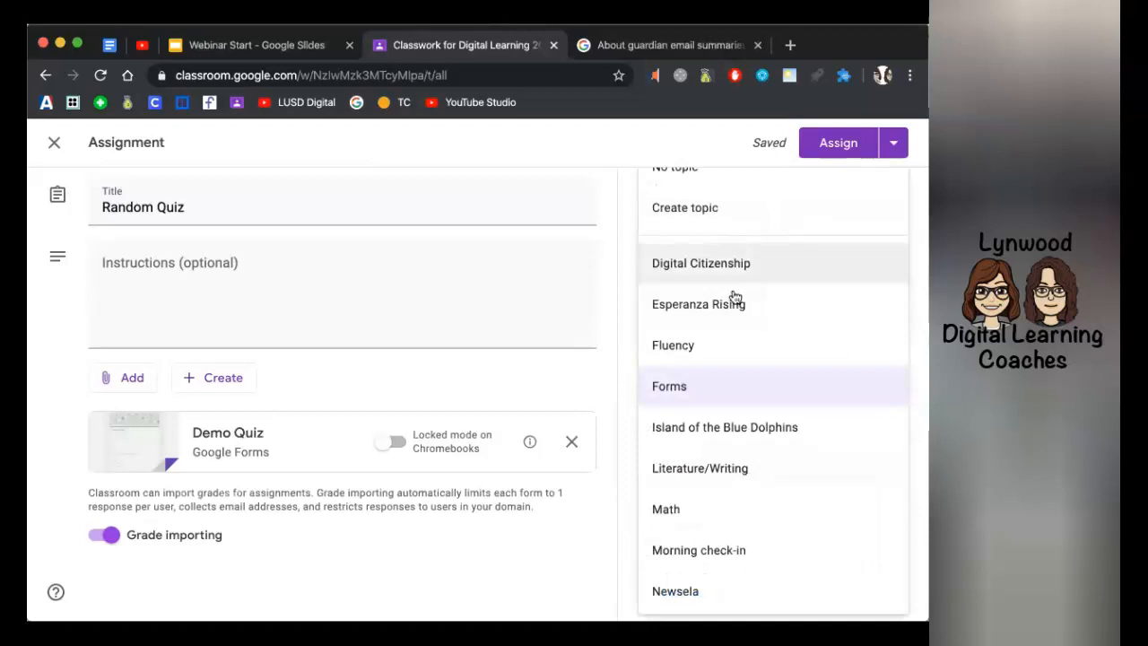
scroll(731, 507, down, 1)
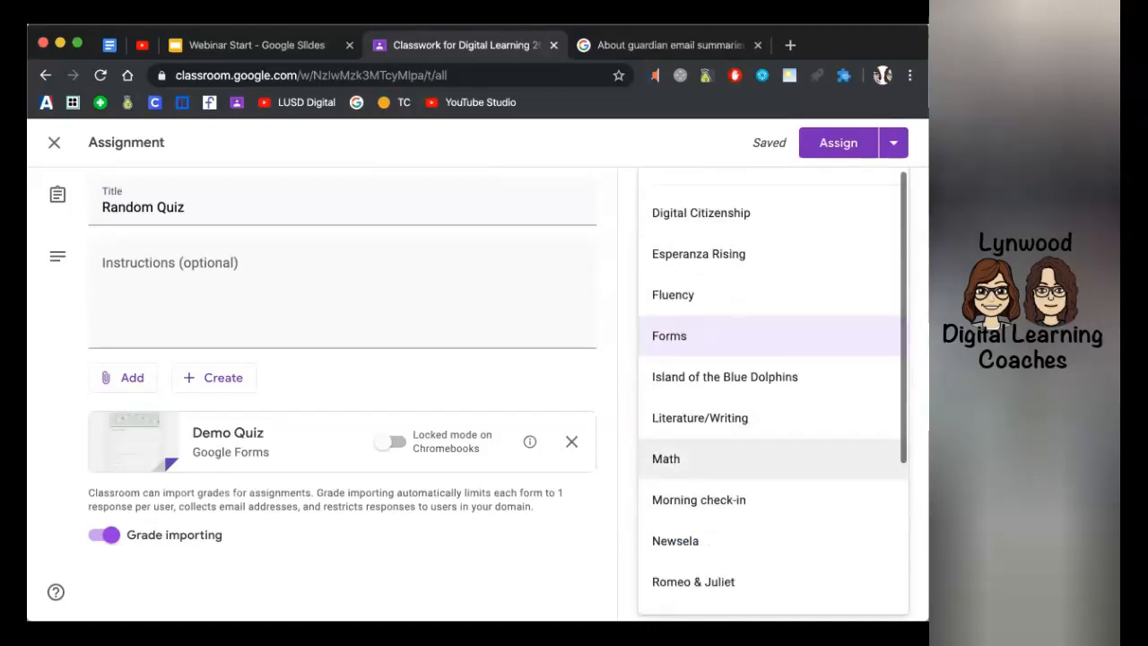
scroll(772, 392, down, 4)
scroll(737, 517, up, 3)
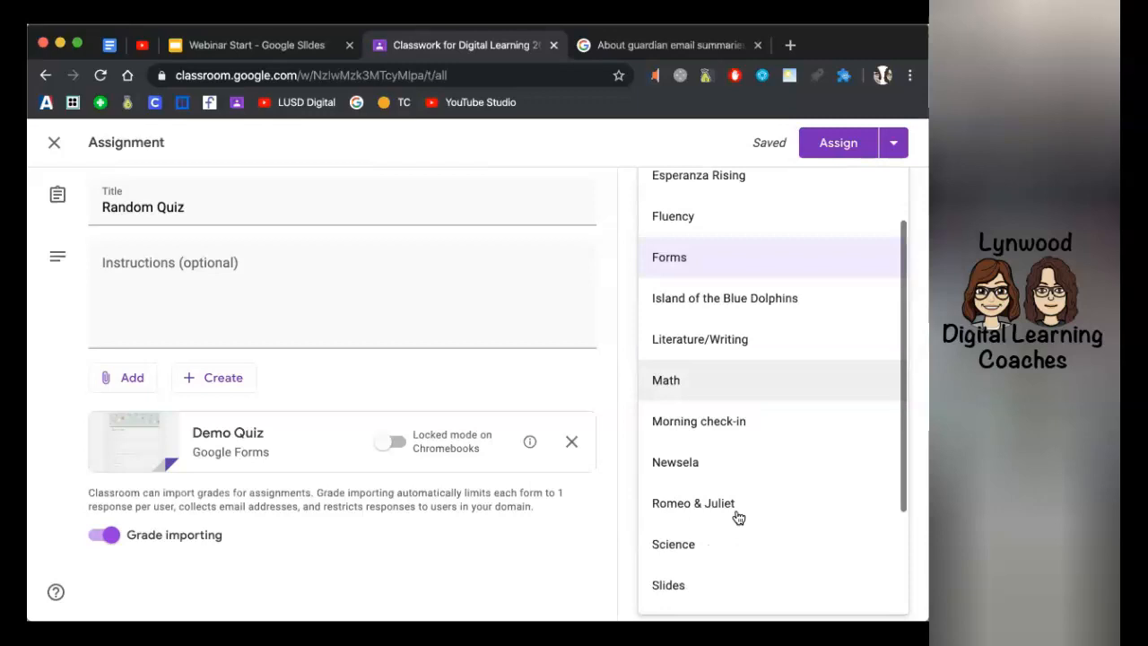
scroll(737, 517, up, 3)
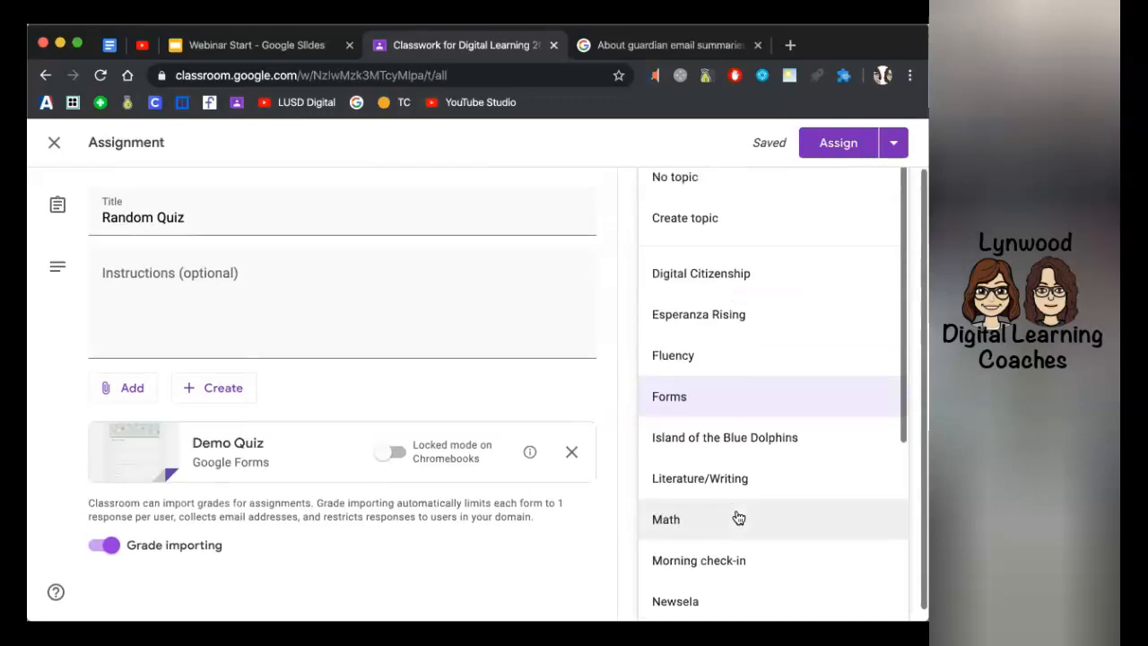
click(686, 227)
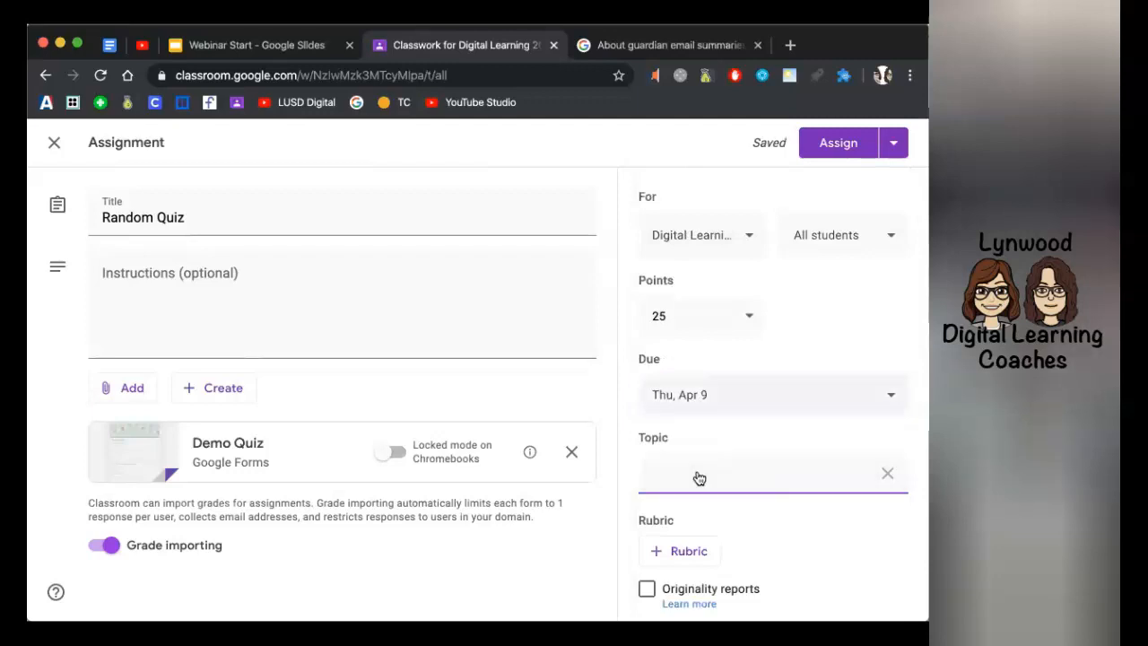
click(872, 472)
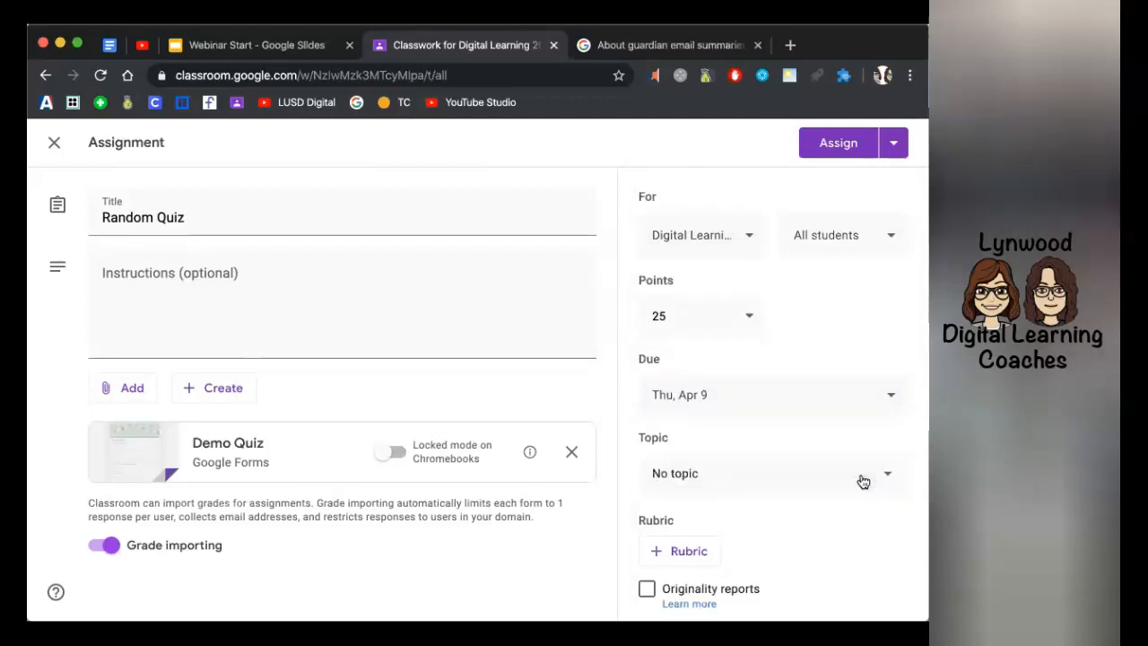
Set the Random Quiz topic to Forms and assign it to the class
click(827, 474)
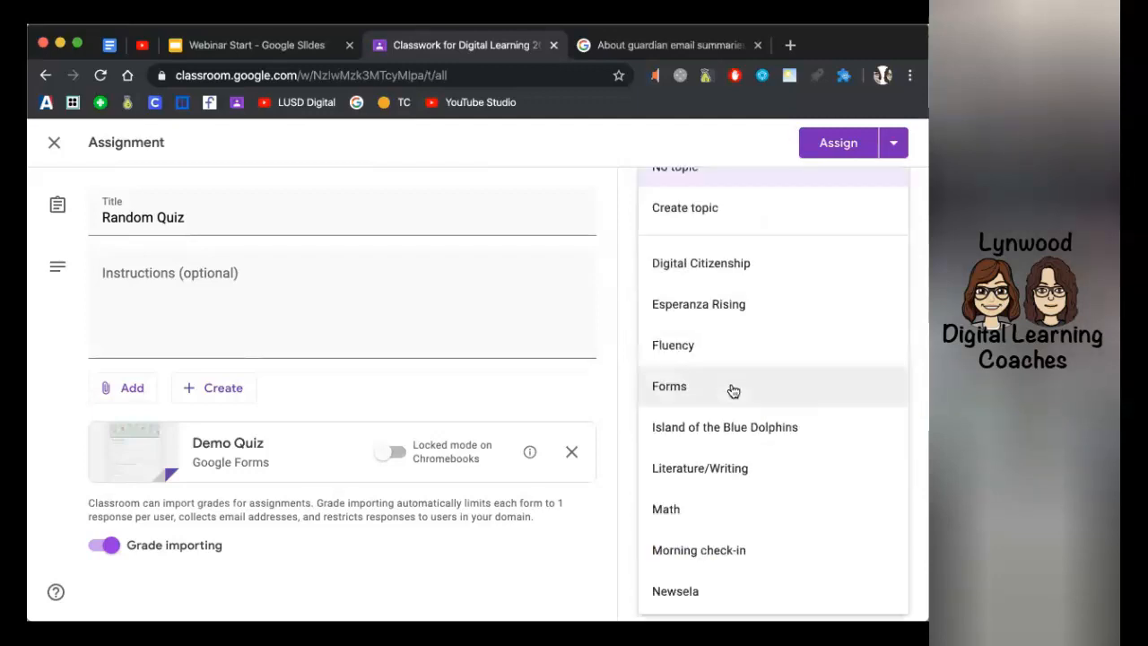
click(733, 391)
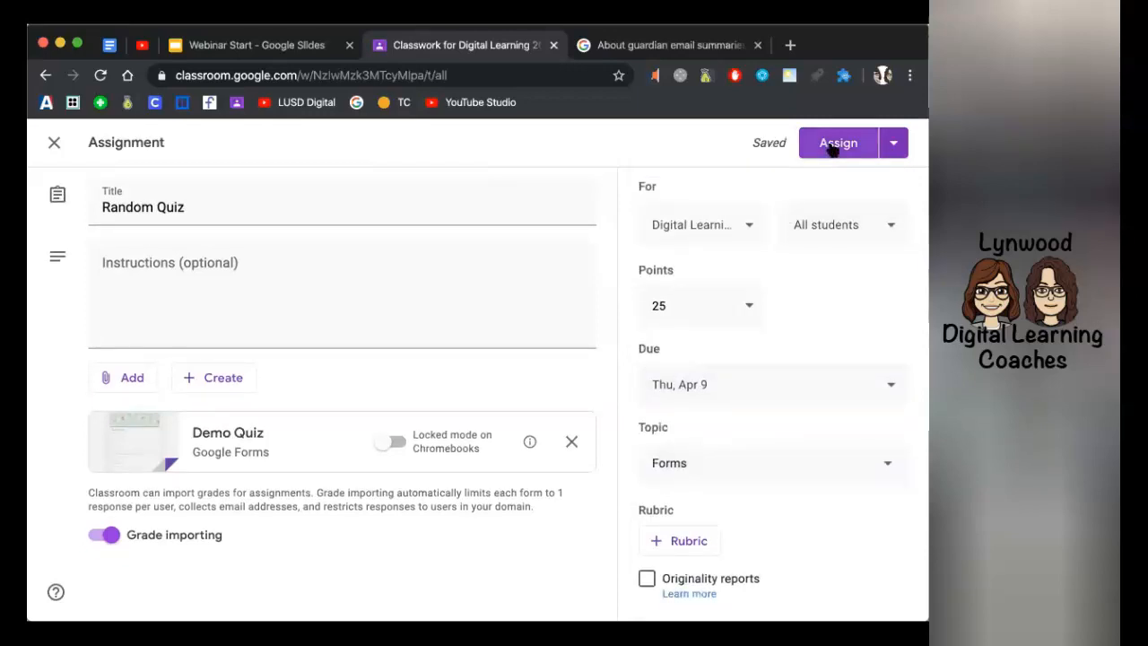
click(893, 149)
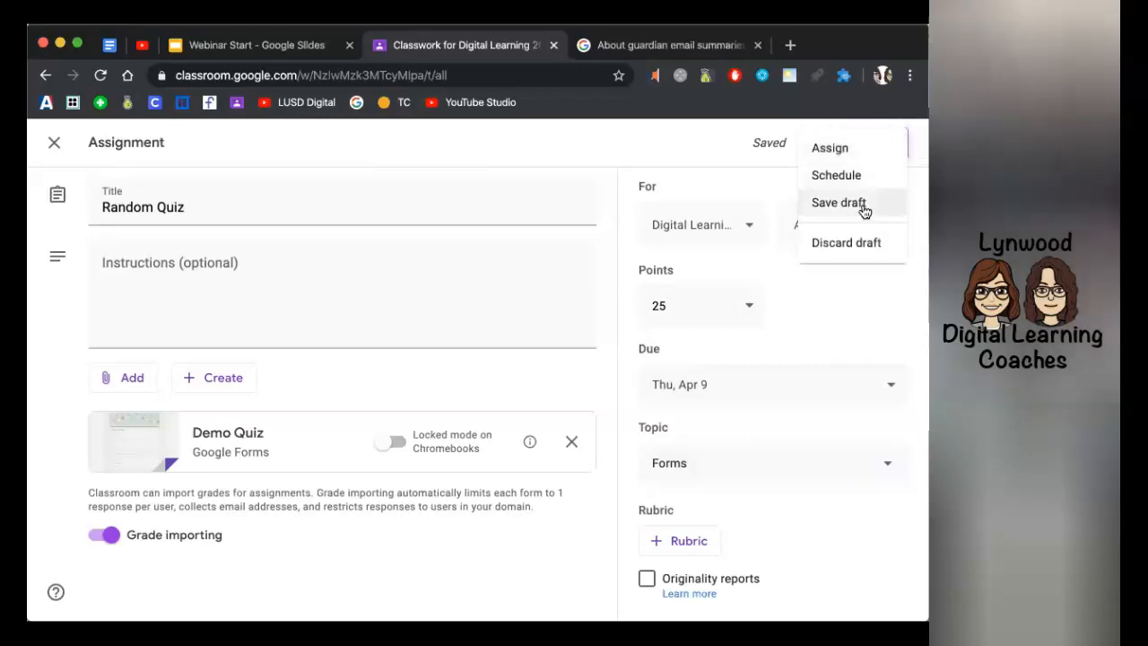
click(840, 149)
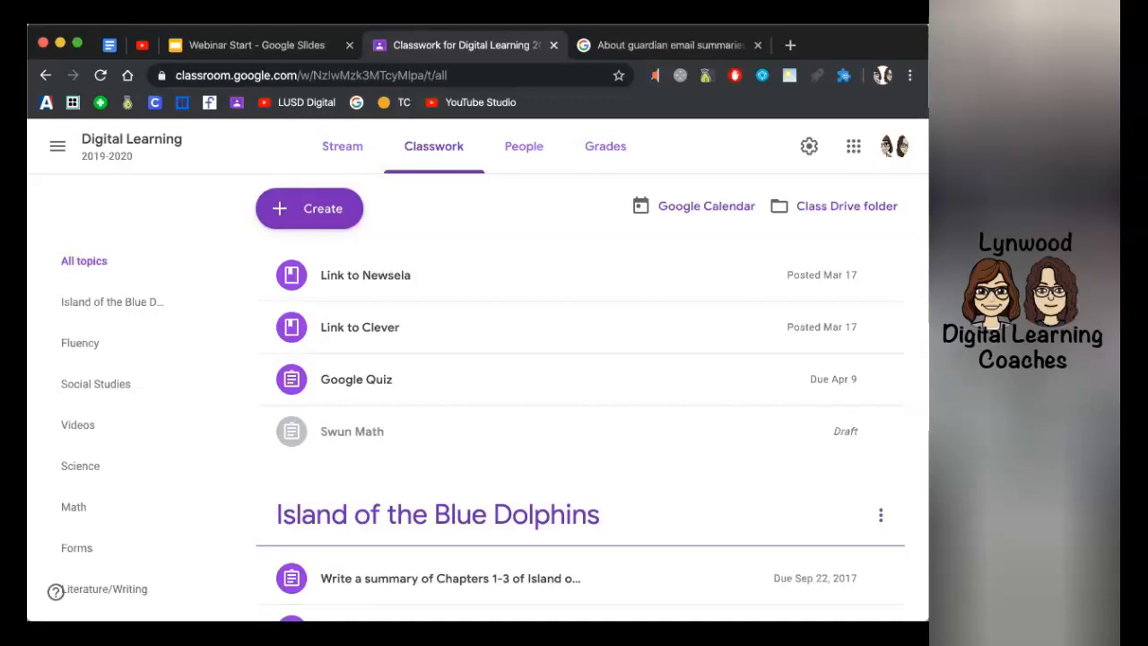
Create a classwork question titled "Week at a Glance week 2"
click(303, 224)
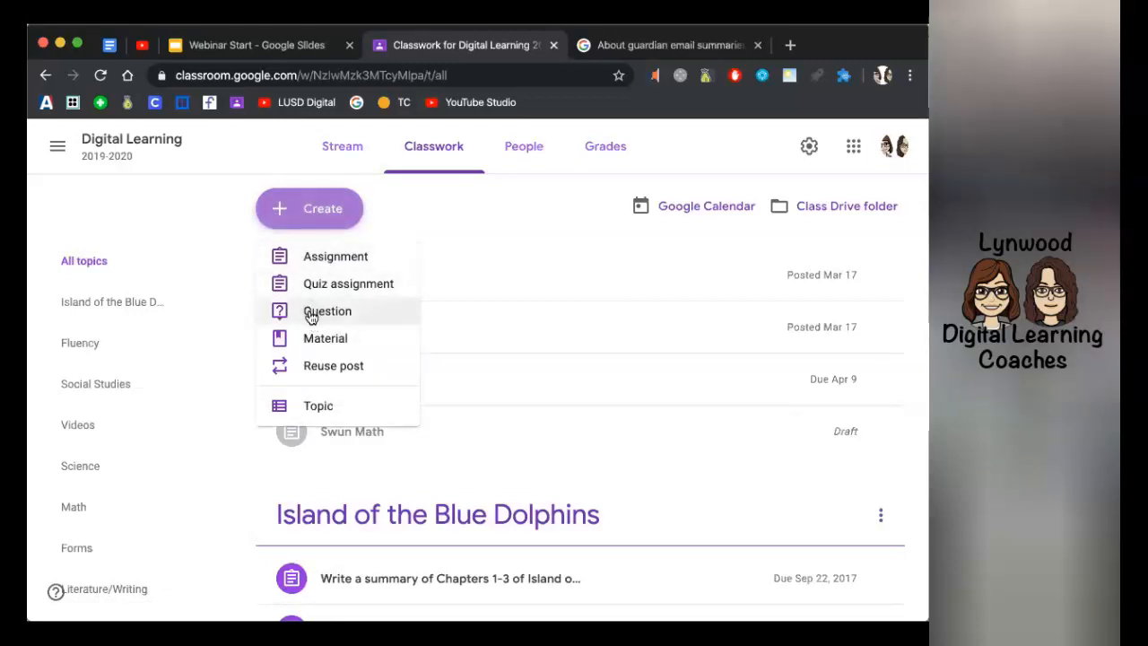
click(310, 318)
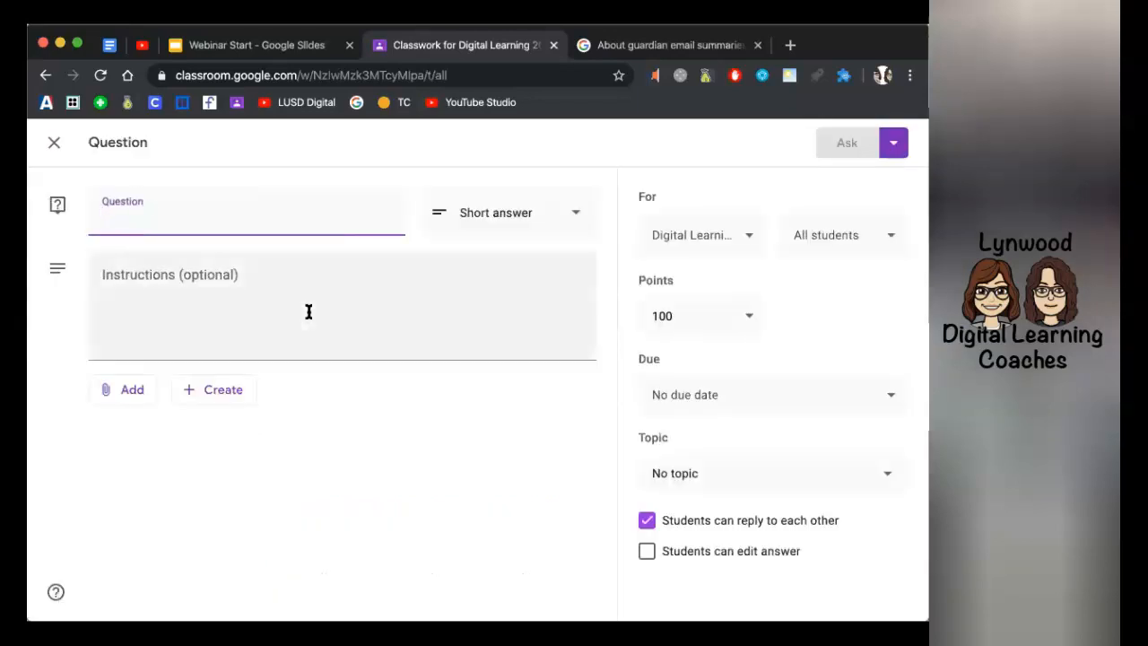
click(211, 216)
text(Week at )
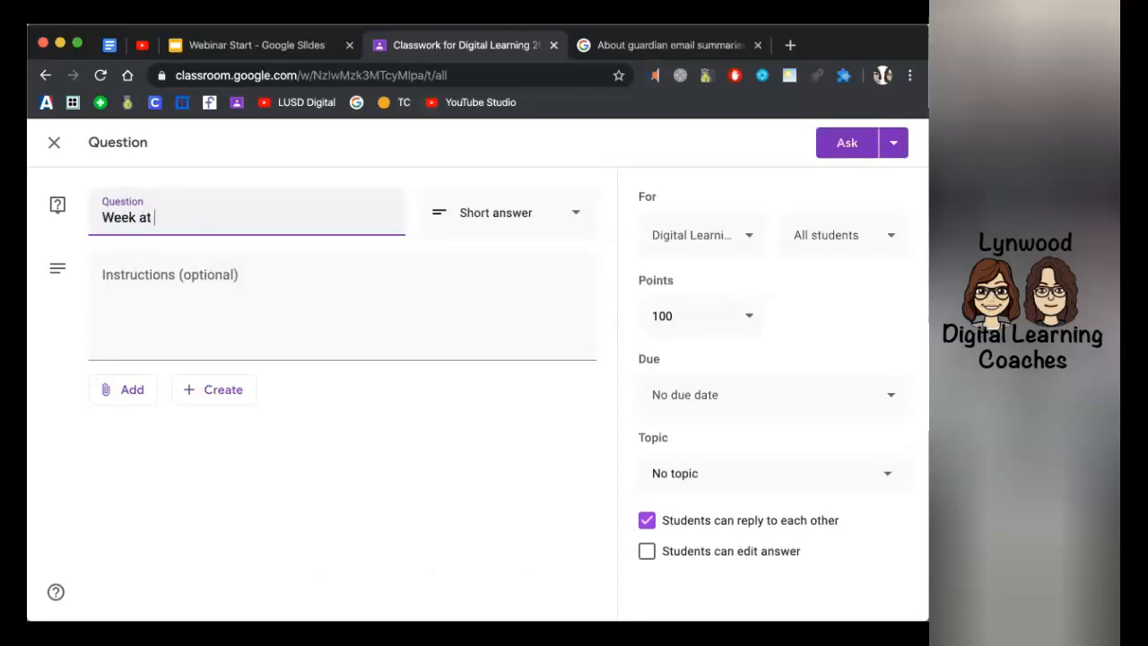
text(a Glance week 2)
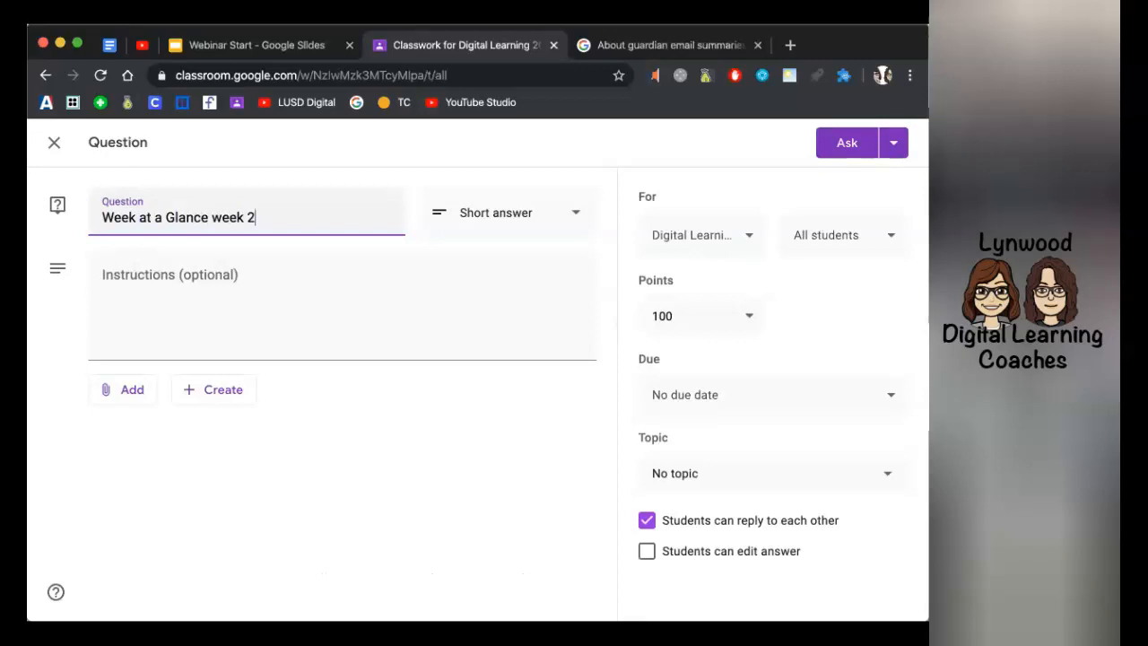
Enter the two-line instructions "list the week at a glance" and "upcoming assignments and due dates", and check the attachment options
click(284, 272)
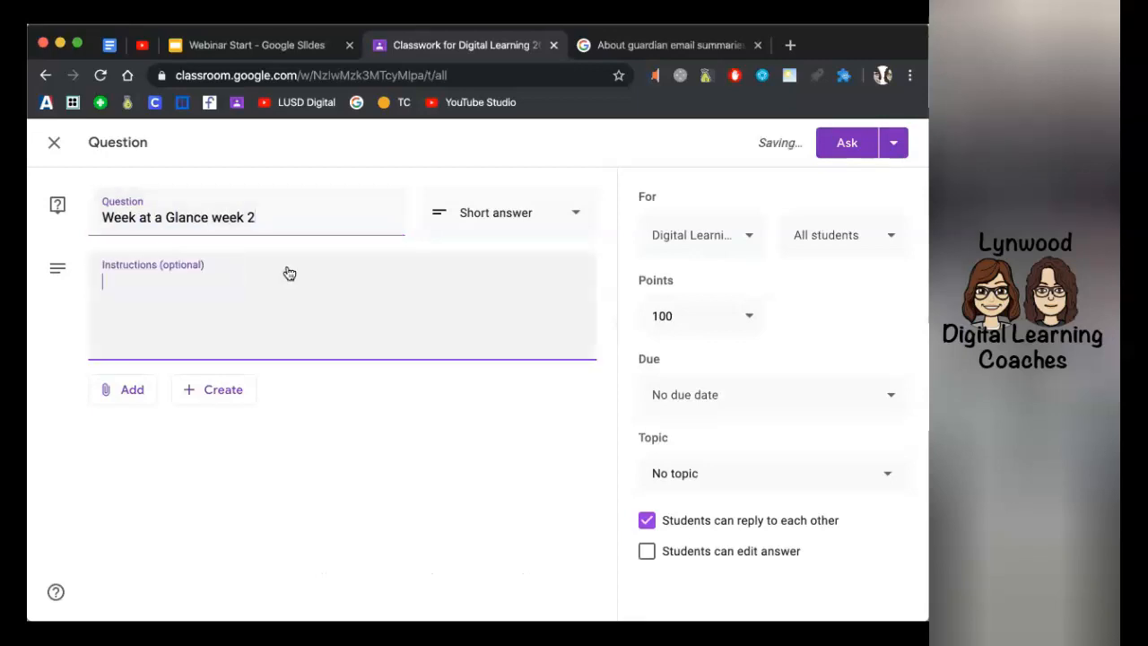
text(list the week at a glance)
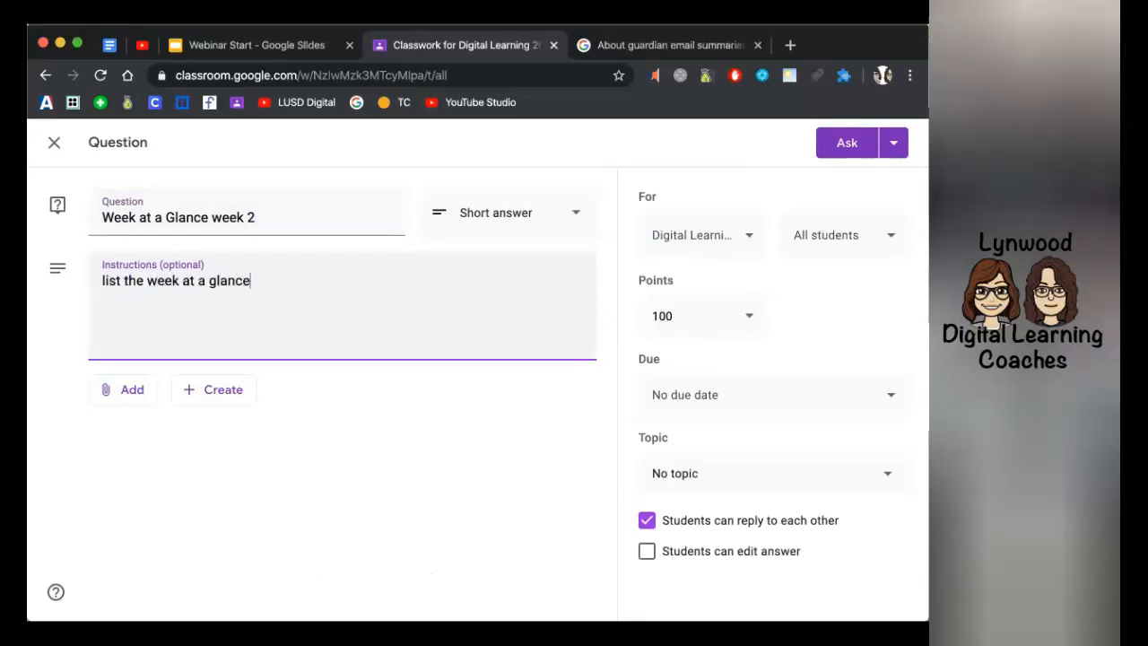
key(Return)
text(upcomming assignments and )
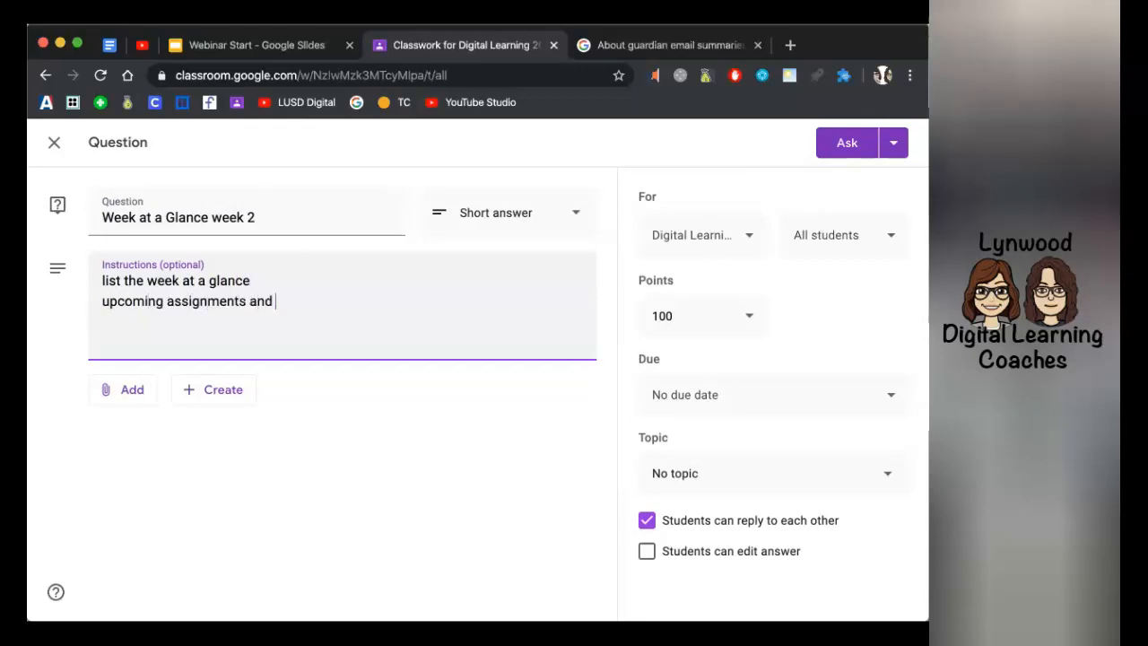
text(due dates)
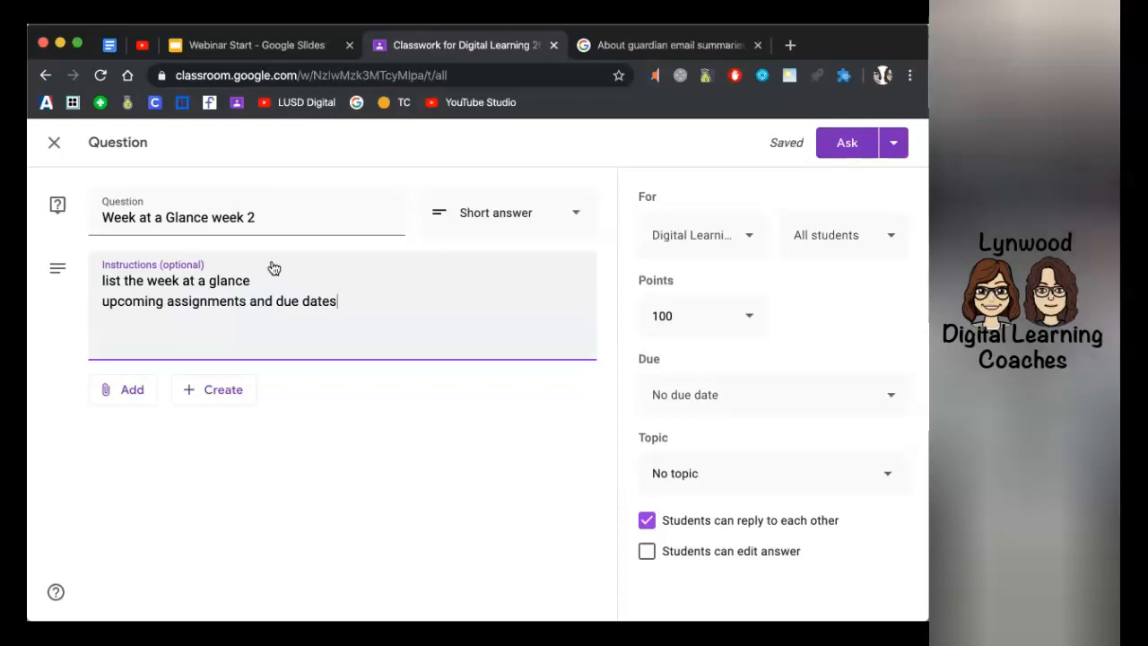
click(120, 402)
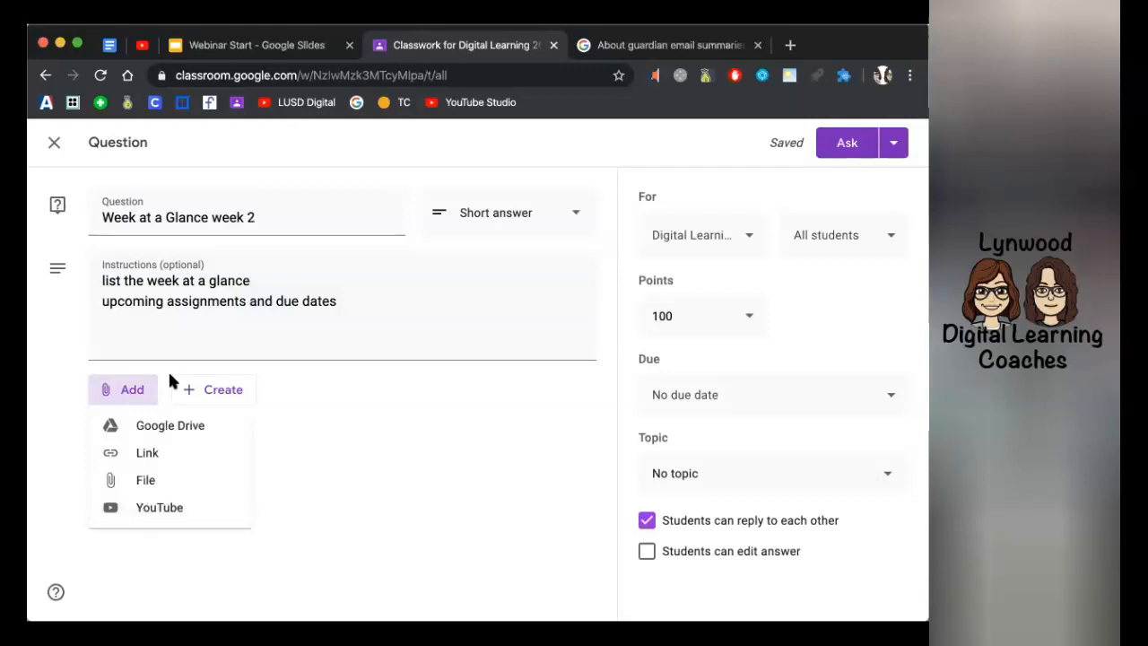
click(382, 314)
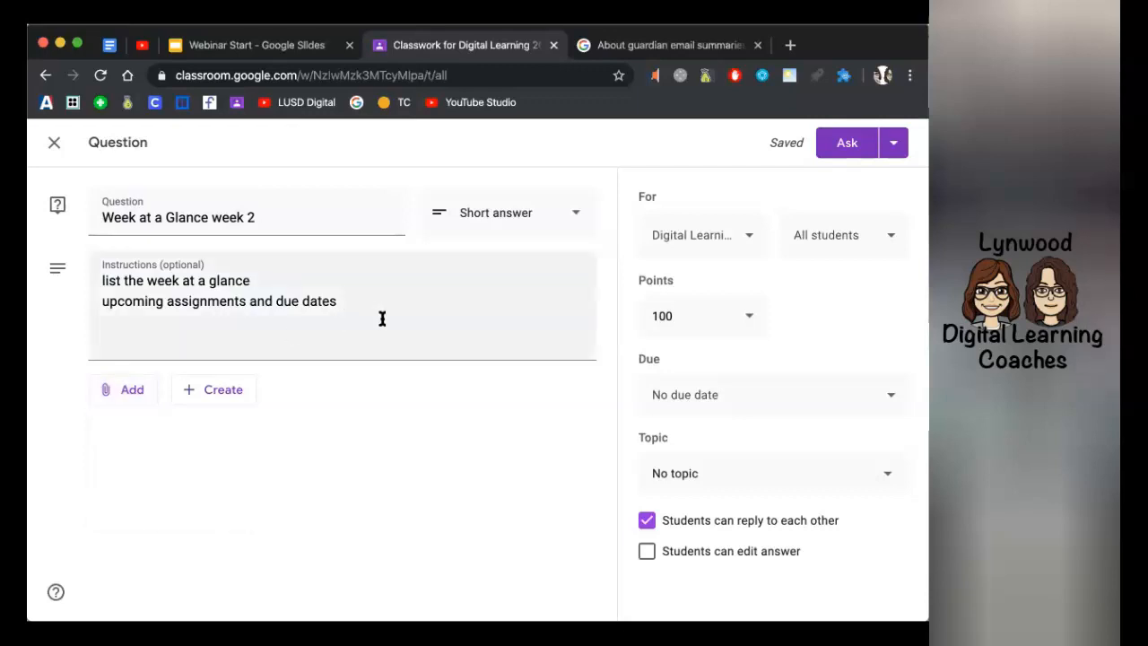
Make the question multiple choice with the first option "I have read this and I understand"
click(505, 216)
click(504, 253)
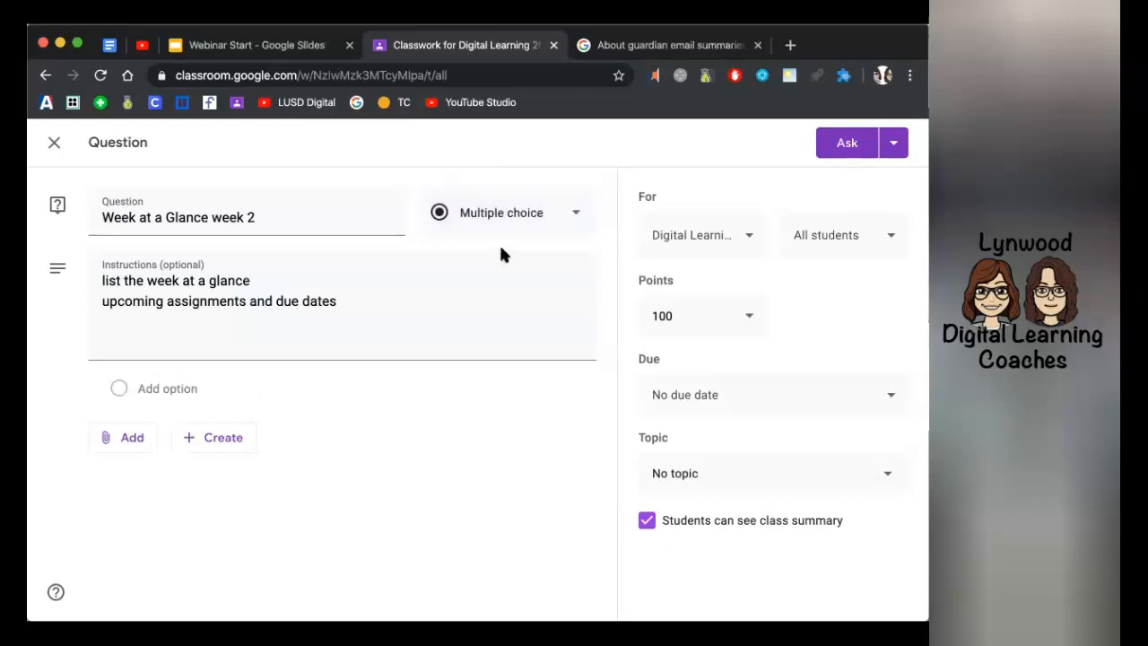
click(186, 389)
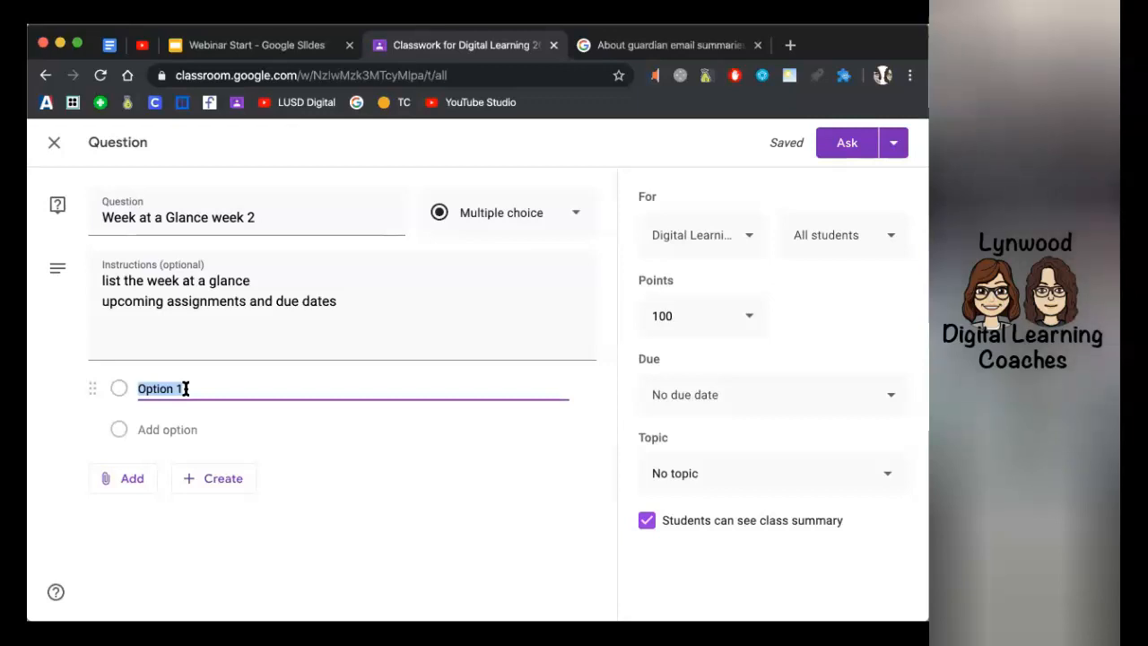
text(I have read this and I understand)
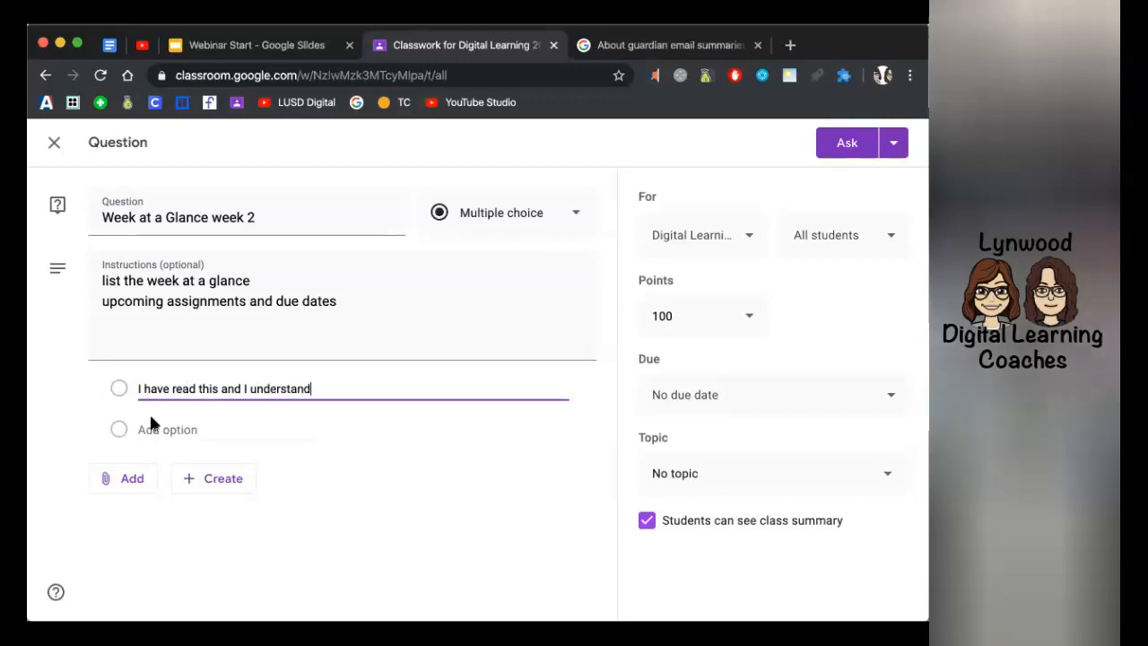
Add a second answer option reading "I have read this but I have a question or need support"
click(163, 429)
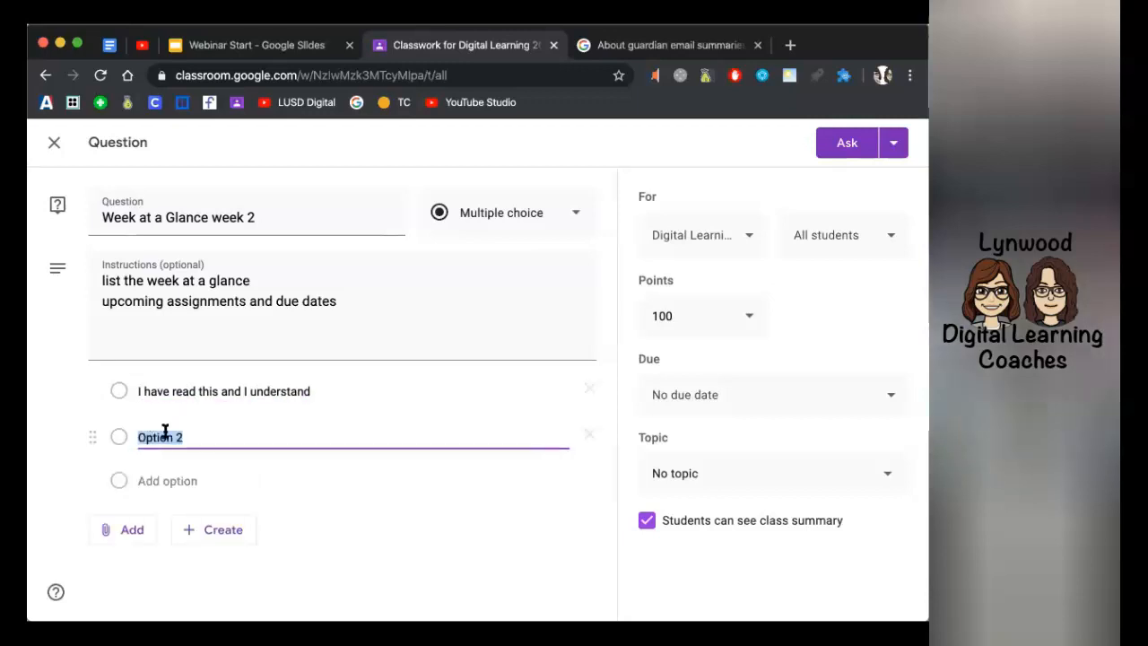
text(I have )
text(read this bu tl hav)
key(BackSpace)
key(BackSpace)
key(BackSpace)
key(BackSpace)
key(BackSpace)
key(BackSpace)
key(BackSpace)
text(t I have a qeust)
key(BackSpace)
key(BackSpace)
key(BackSpace)
key(BackSpace)
text(uestion or need support)
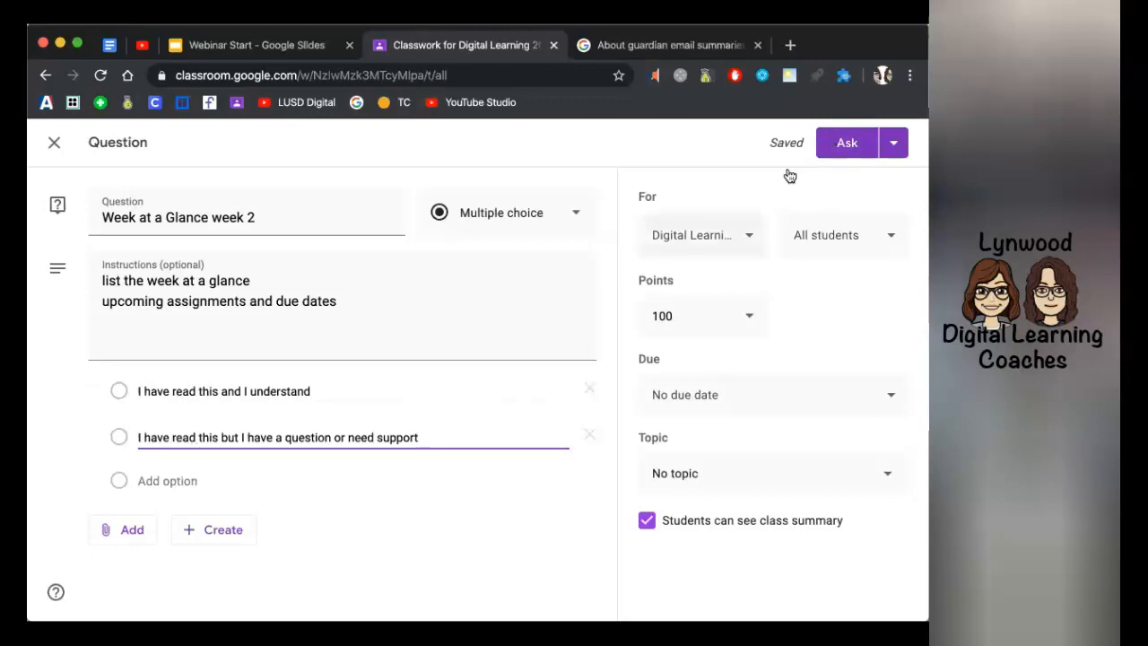
Make the Week at a Glance question ungraded and set its due date to Thursday, April 9
click(748, 320)
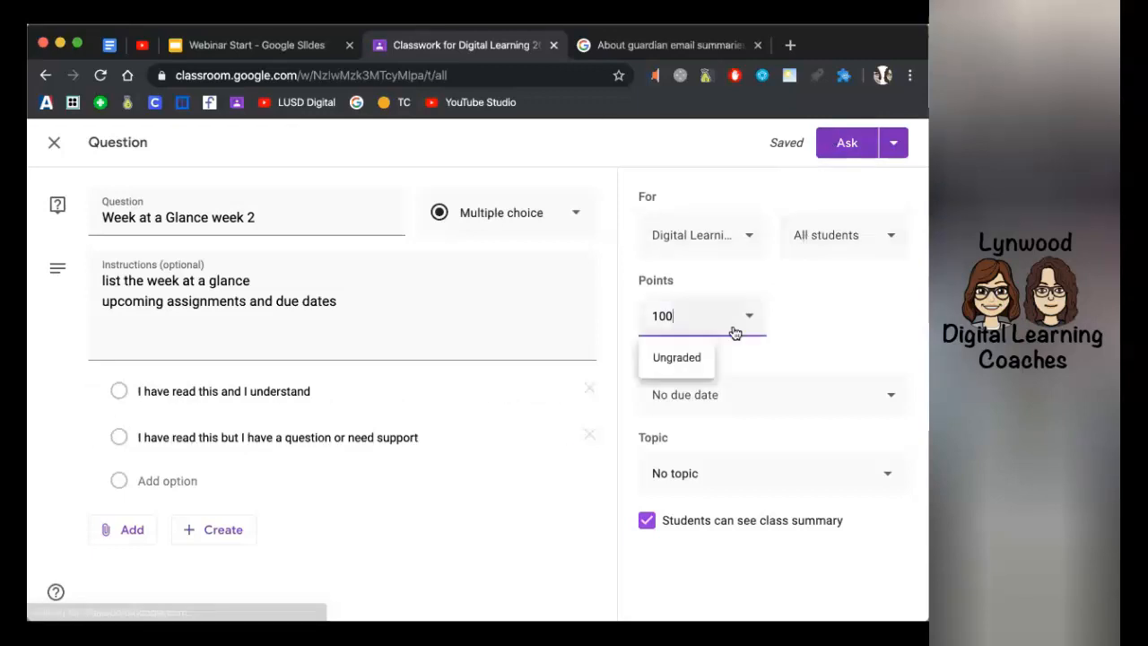
click(697, 362)
click(708, 395)
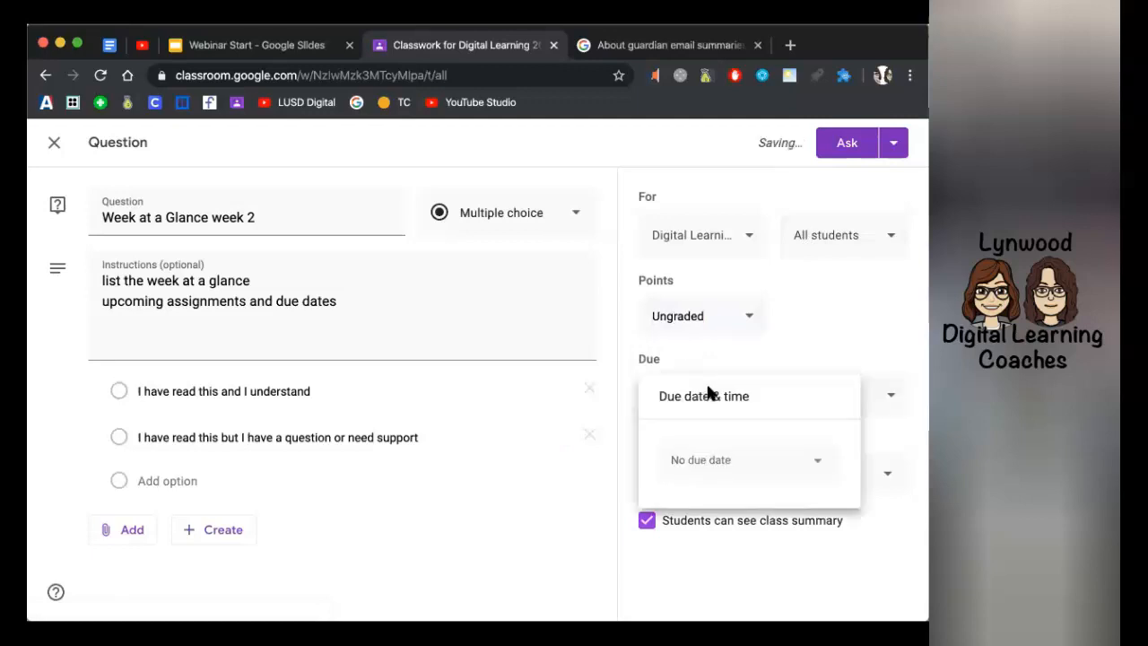
click(737, 484)
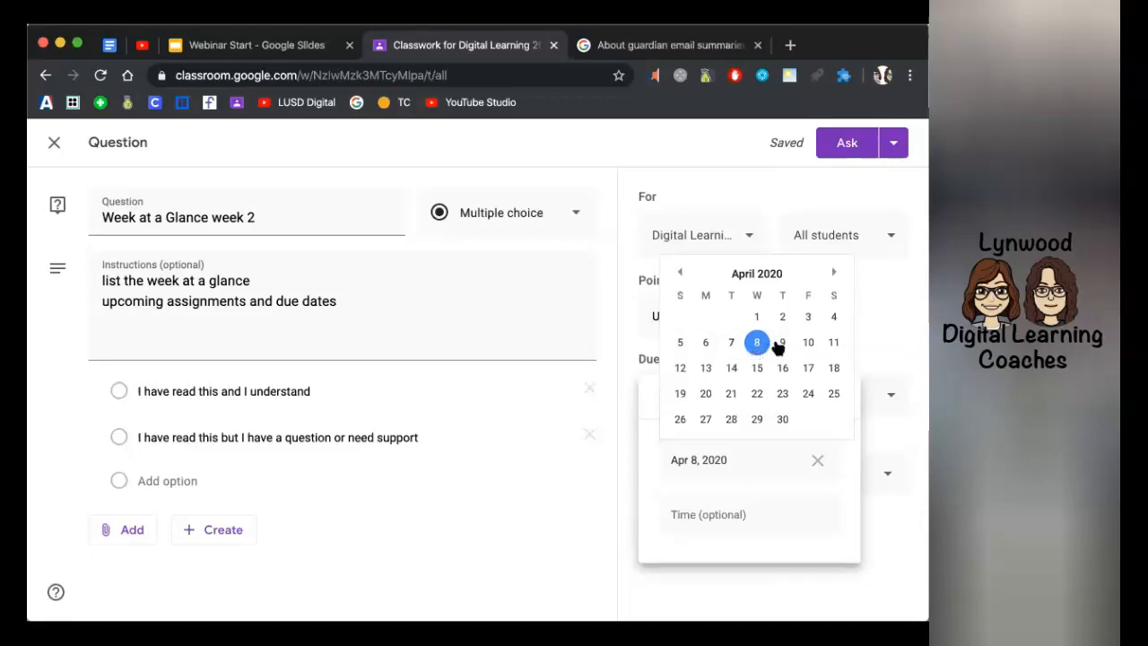
Assign the question to a new topic named "Week at a Glance" and post it to the class
click(730, 460)
scroll(729, 459, down, 3)
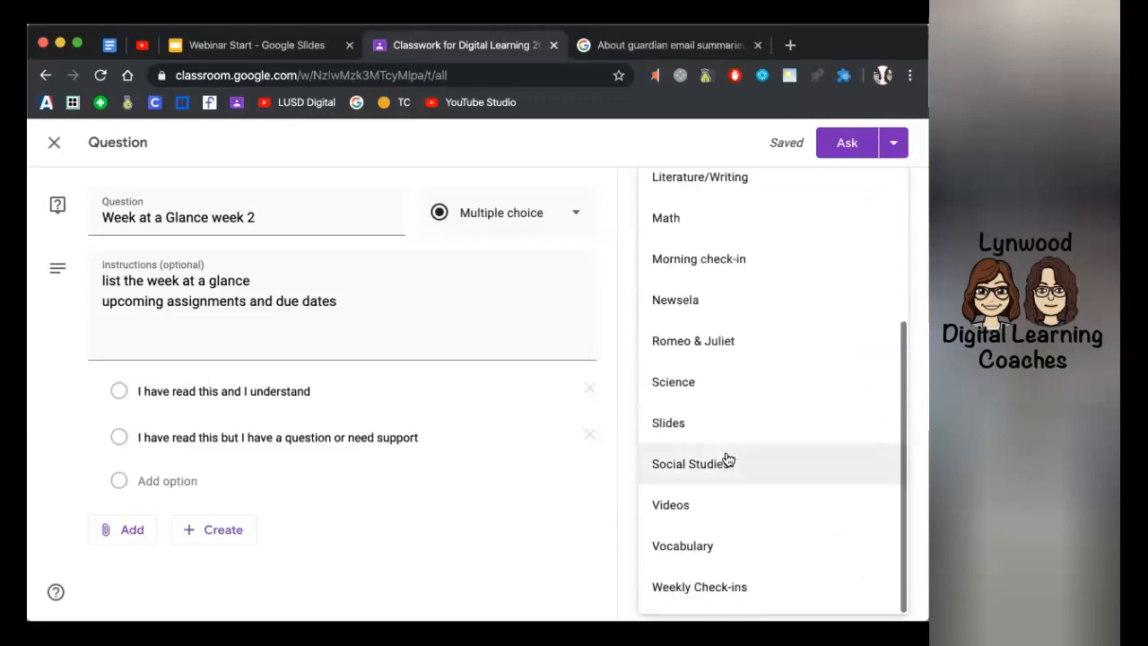
text(Week at a Glan c)
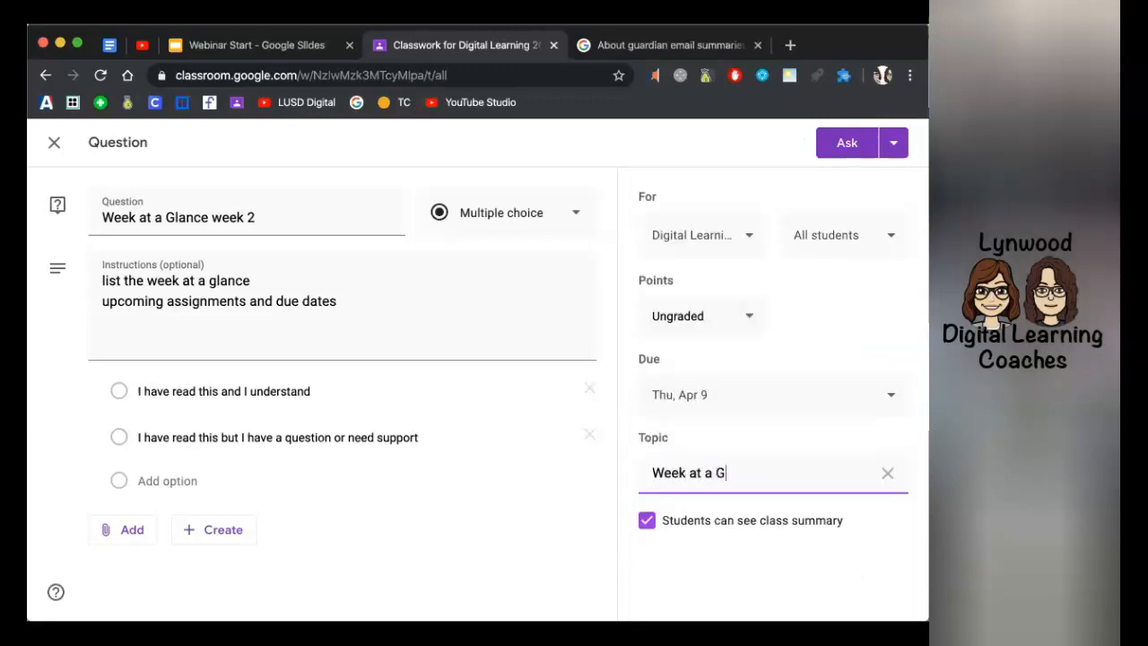
key(BackSpace)
key(BackSpace)
text(ce)
click(830, 144)
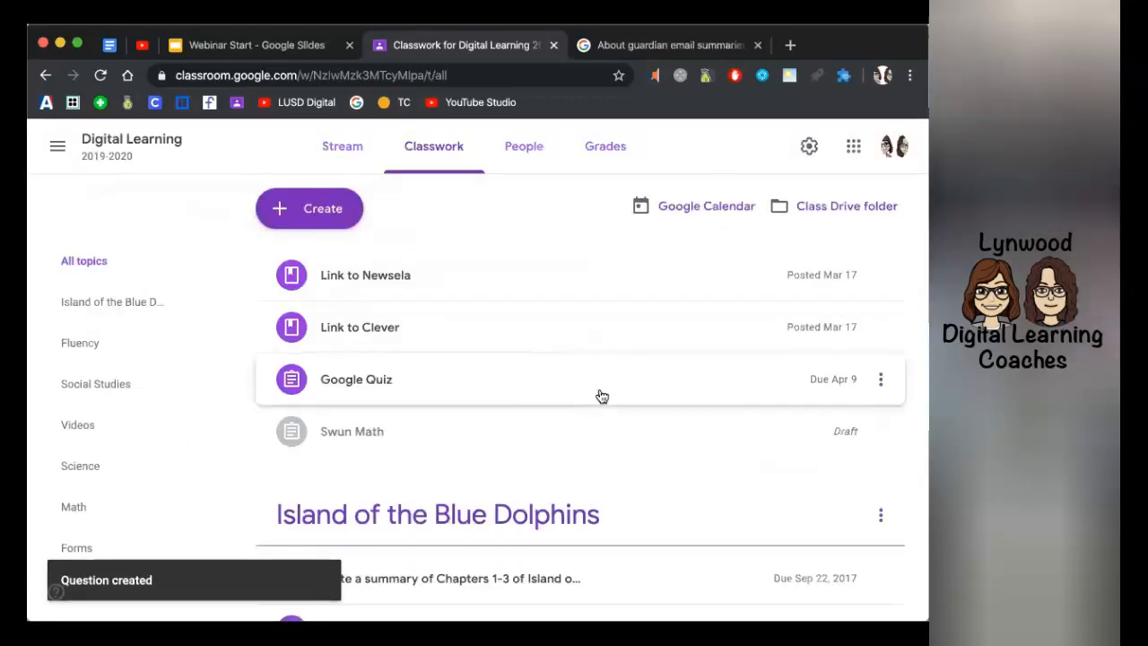
Look through the classwork topics for the posted "Week at a Glance week 2" question and expand its details
scroll(600, 395, down, 3)
scroll(600, 394, down, 5)
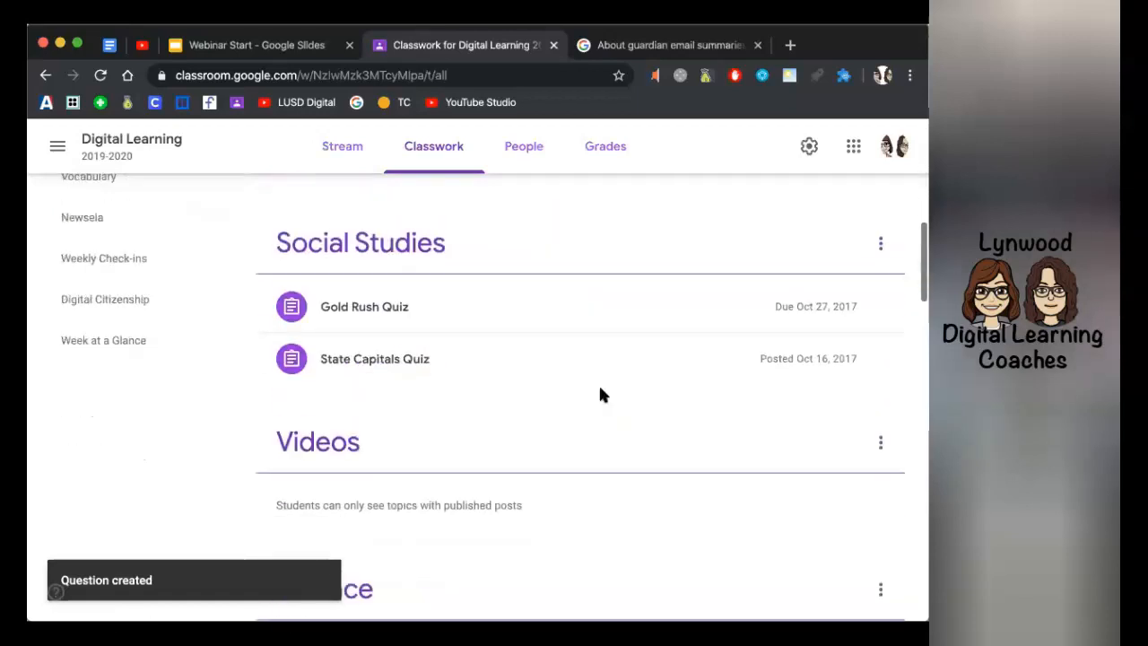
scroll(601, 394, down, 1)
scroll(601, 394, up, 4)
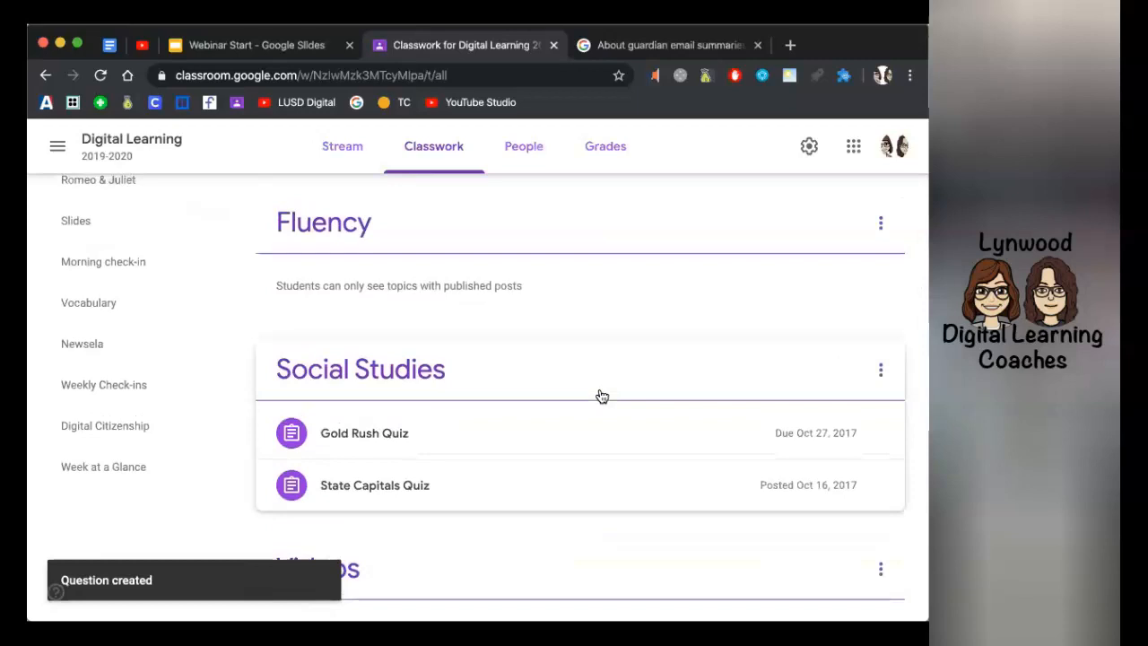
scroll(601, 396, up, 1)
scroll(549, 359, down, 7)
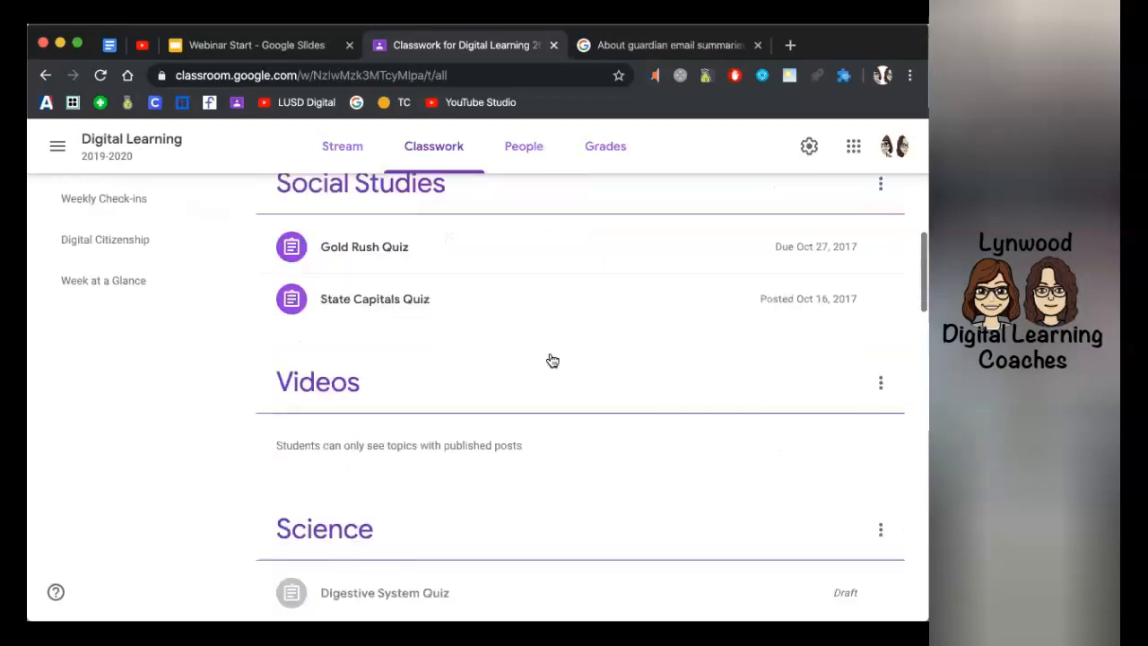
scroll(552, 360, down, 20)
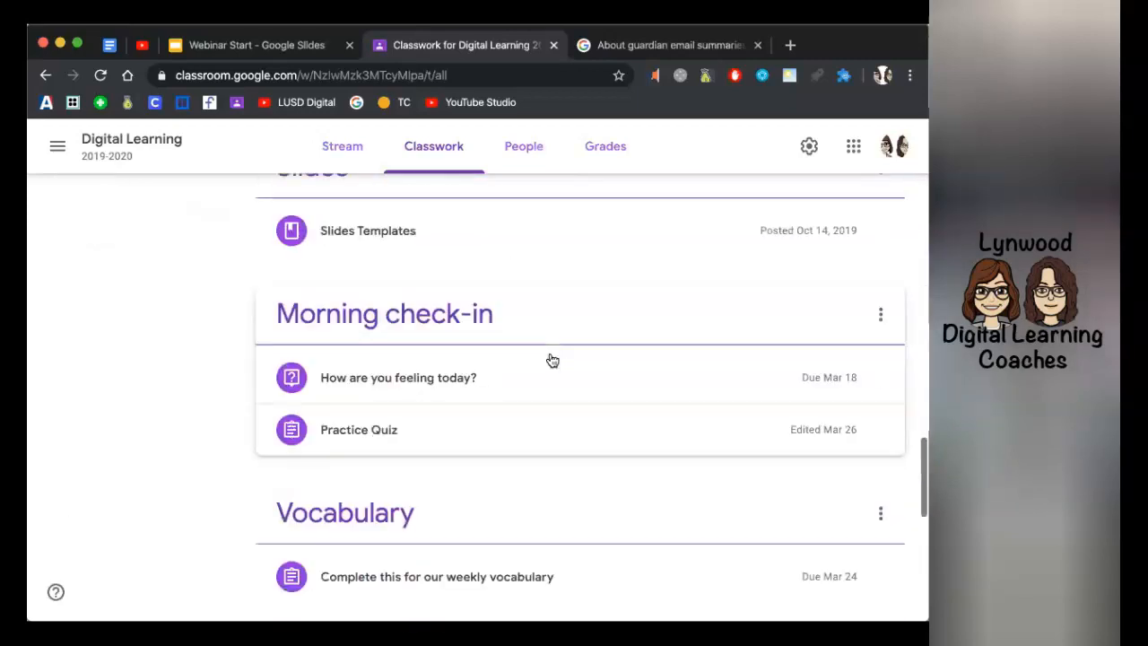
scroll(552, 360, down, 2)
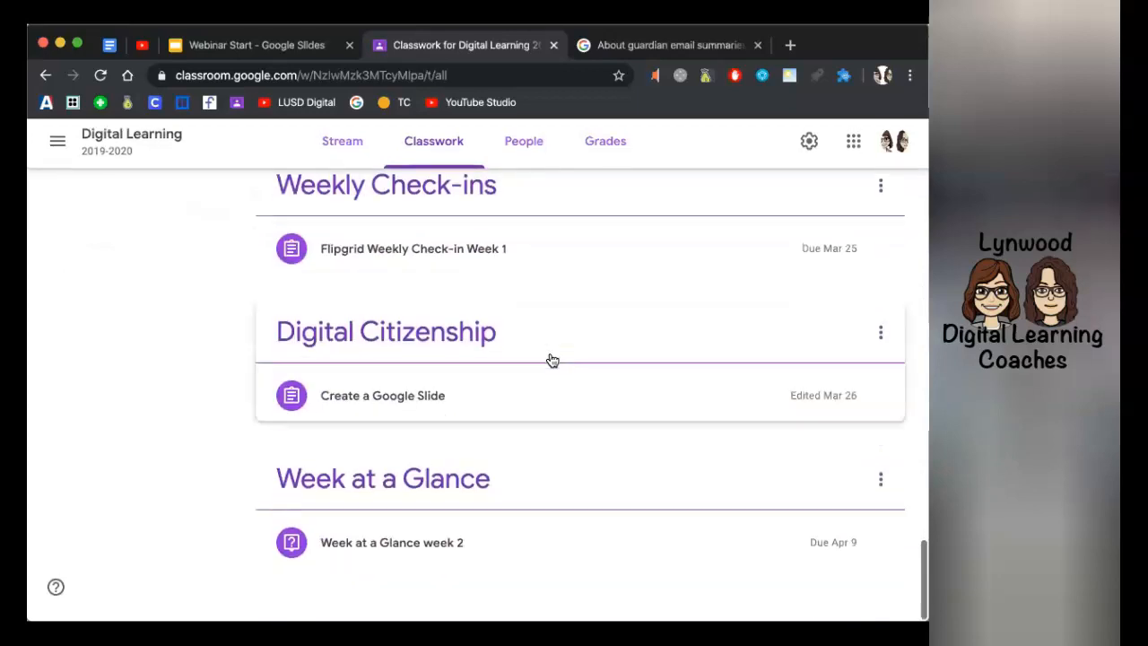
click(415, 552)
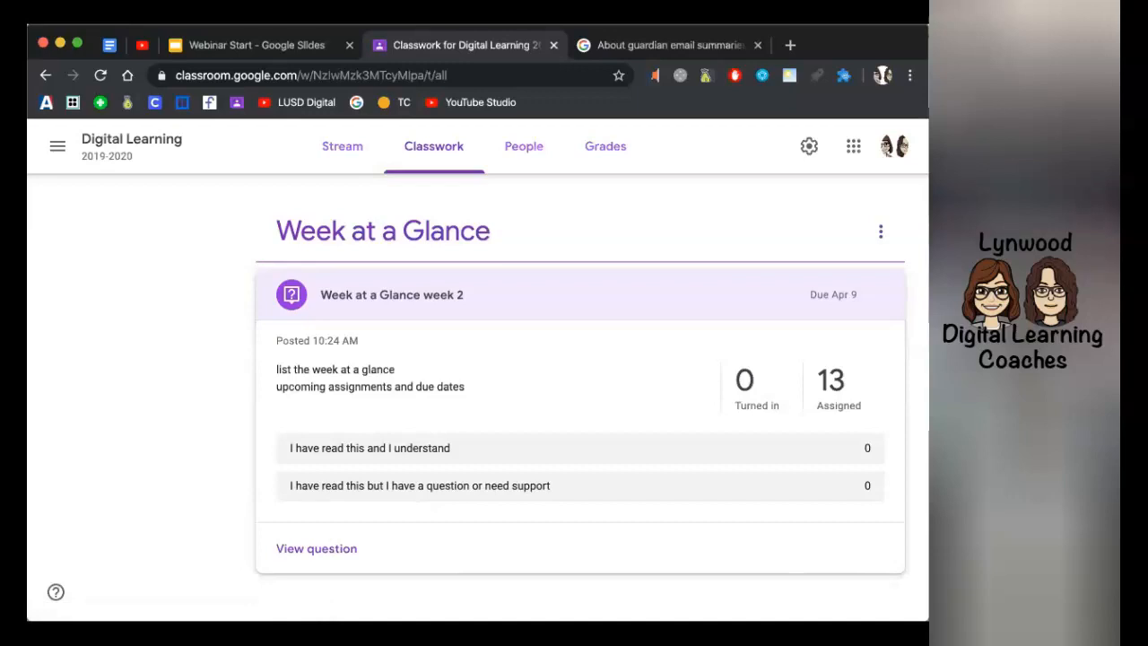
Create a new assignment with the Frayer Model template from Google Drive attached, making a copy for each student
scroll(511, 264, up, 20)
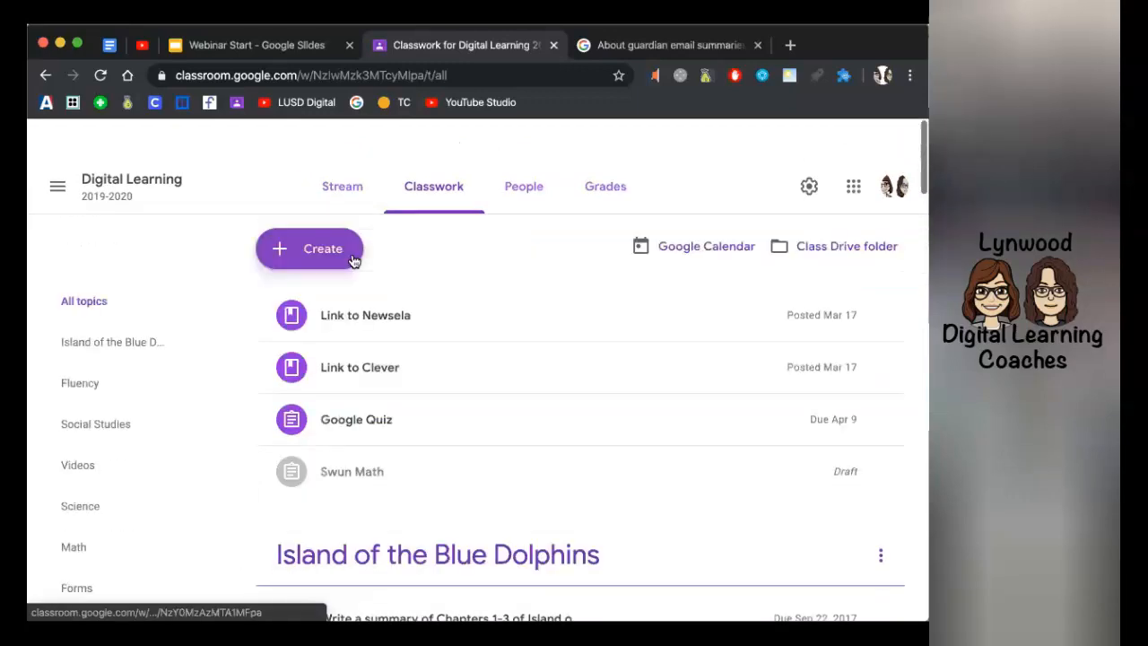
click(323, 215)
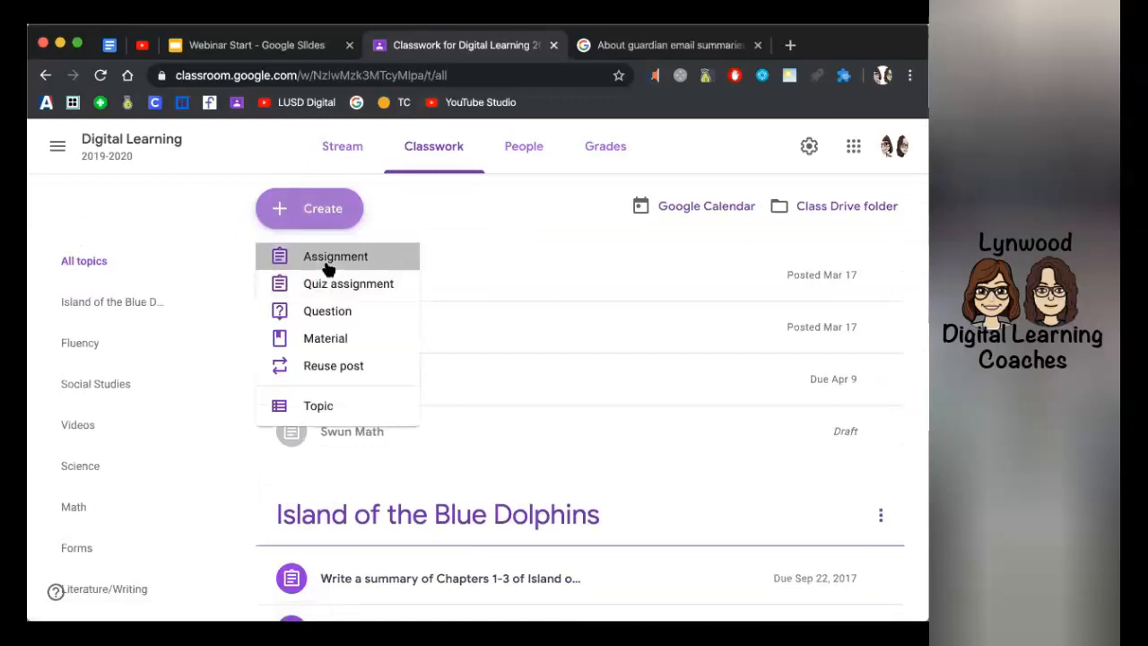
click(328, 263)
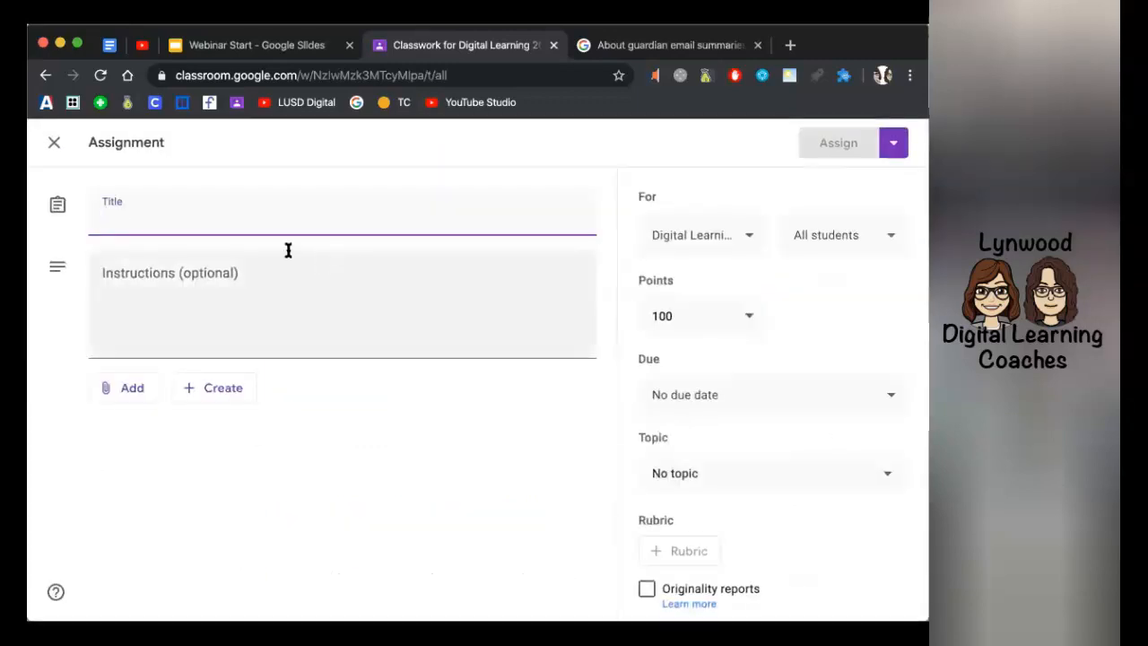
click(141, 389)
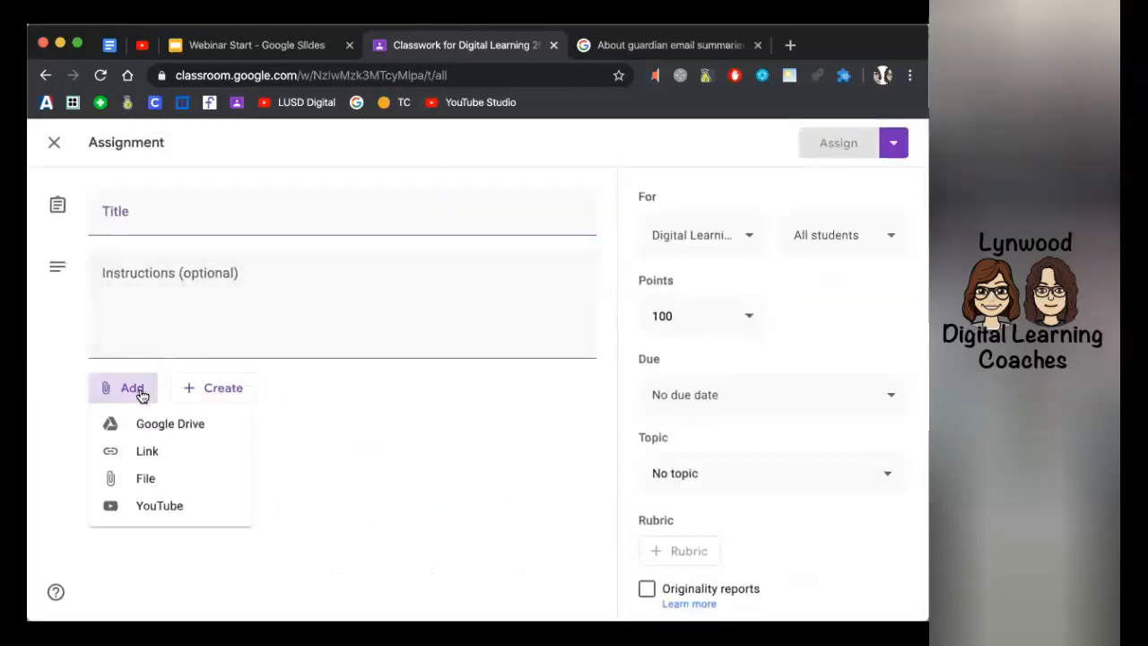
click(140, 424)
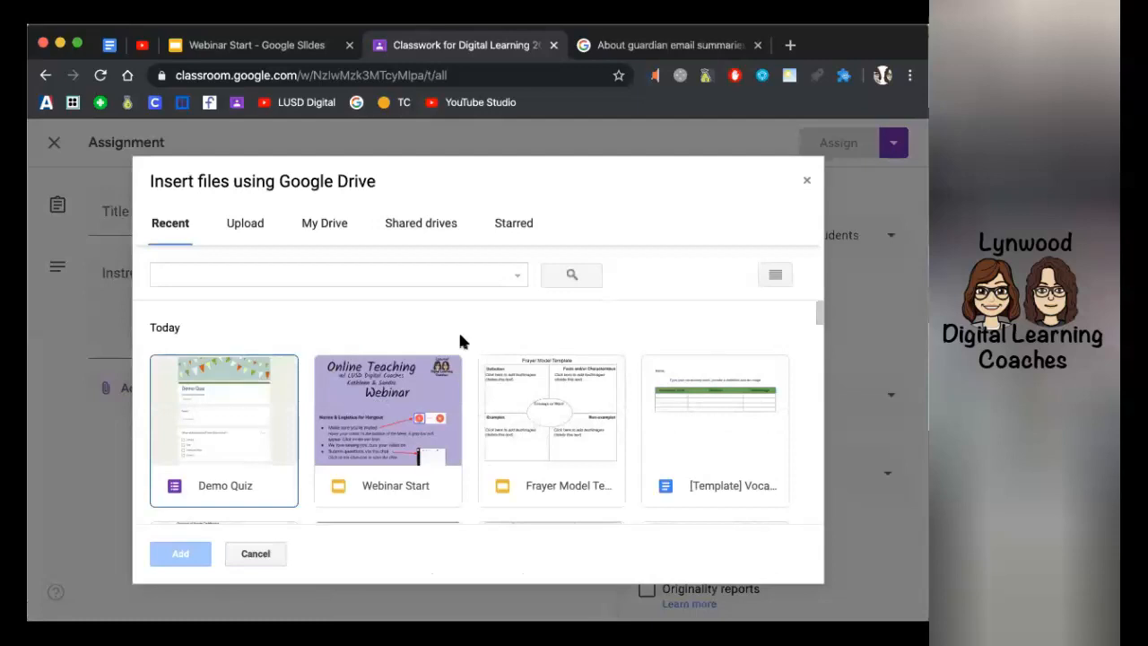
click(528, 400)
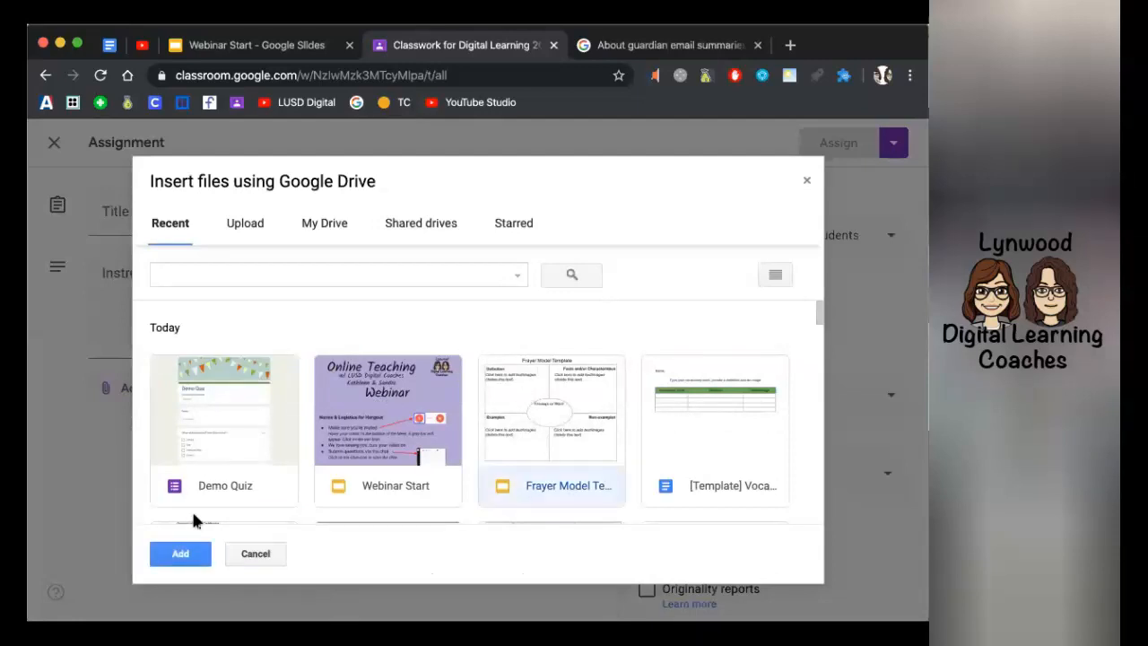
click(197, 556)
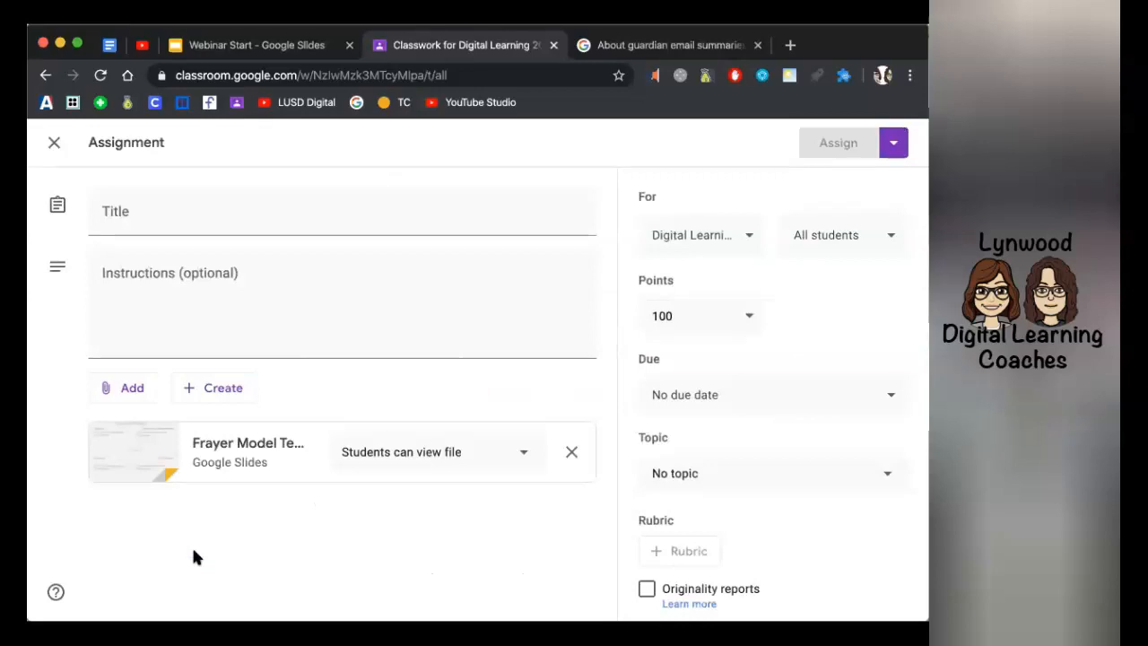
click(372, 464)
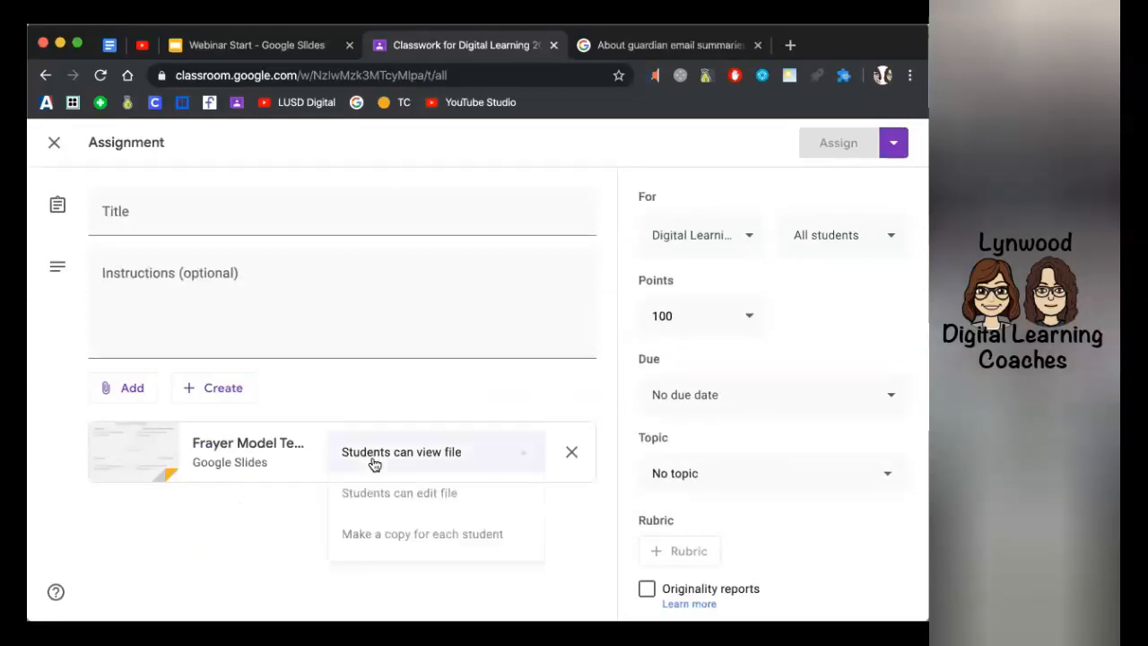
click(375, 535)
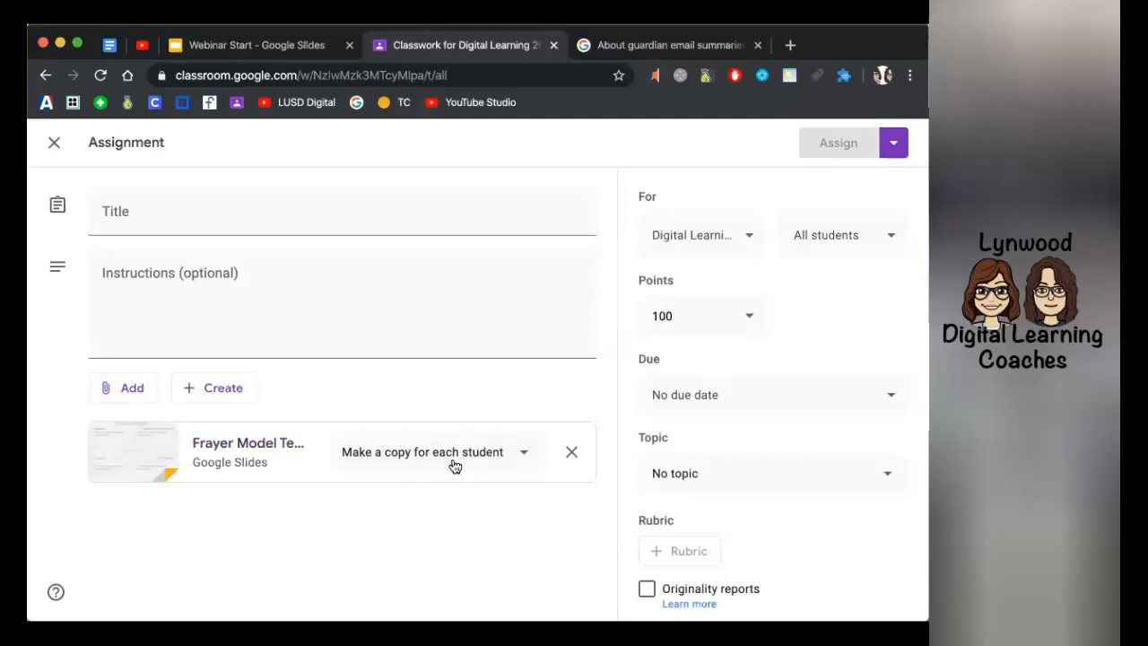
Title the assignment "Frayer model for vocab week 2" and assign it to the class
click(278, 209)
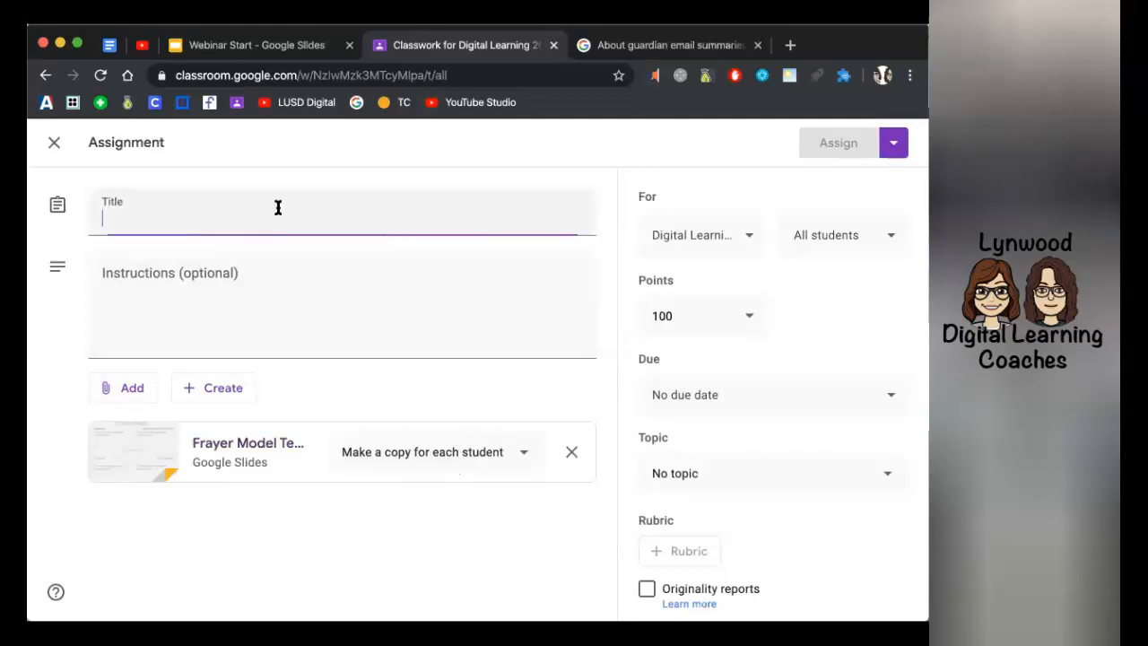
text(Fr)
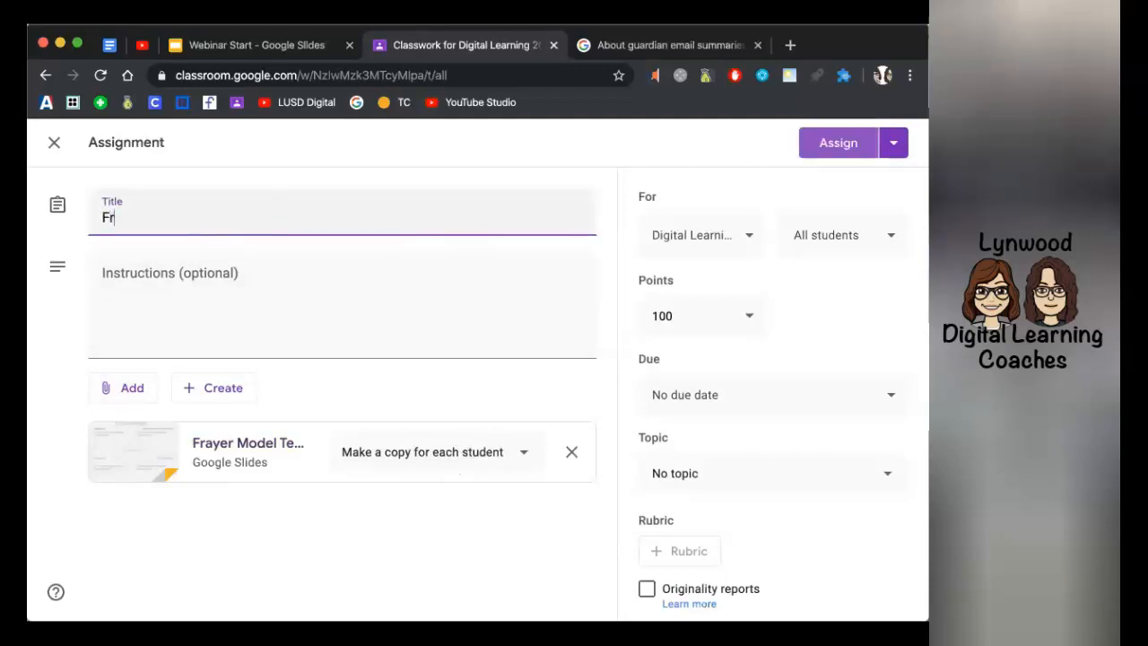
text(ayer model for vocab week 2)
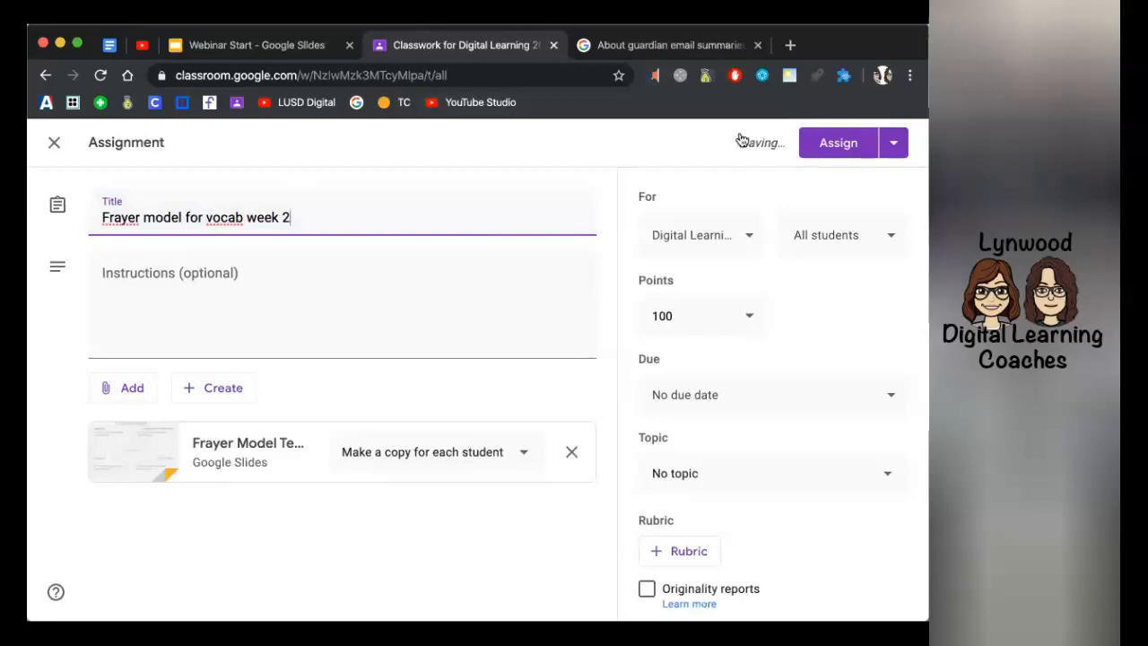
click(823, 145)
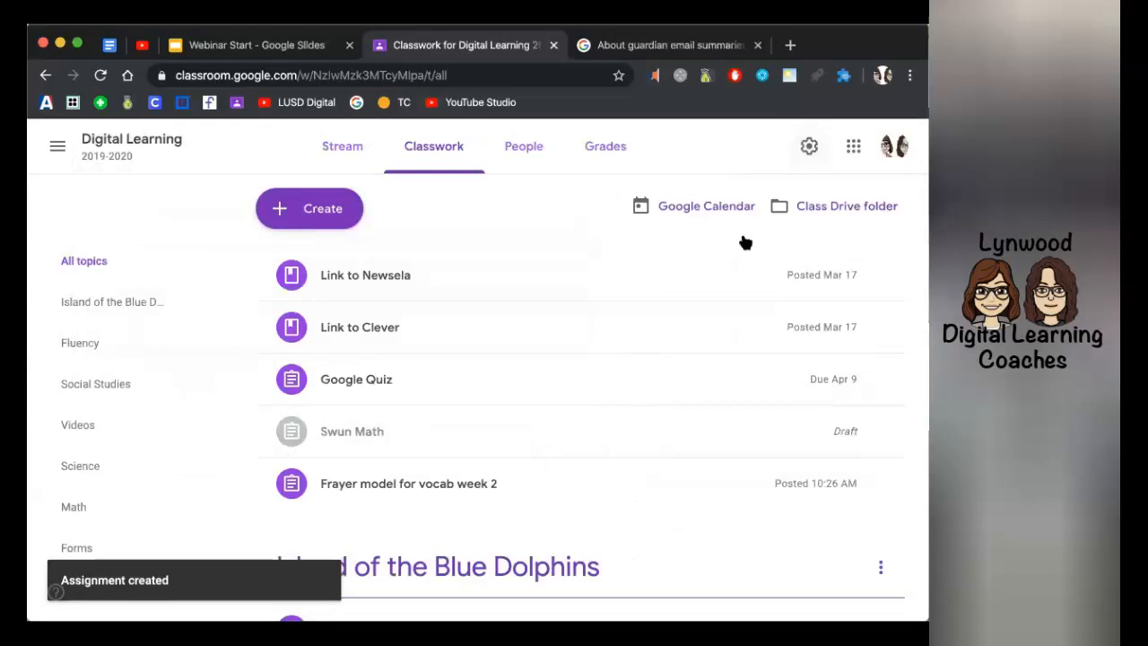
Reopen the posted Frayer model assignment for editing and attach the vocabulary template document from Google Drive
click(455, 496)
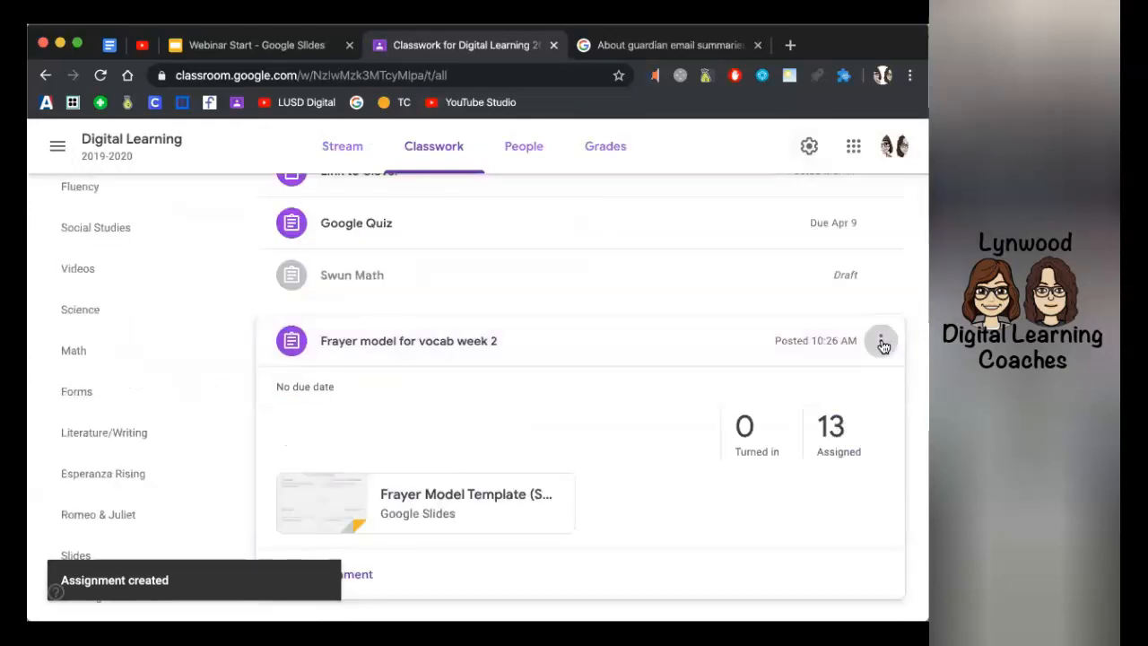
click(882, 343)
click(835, 381)
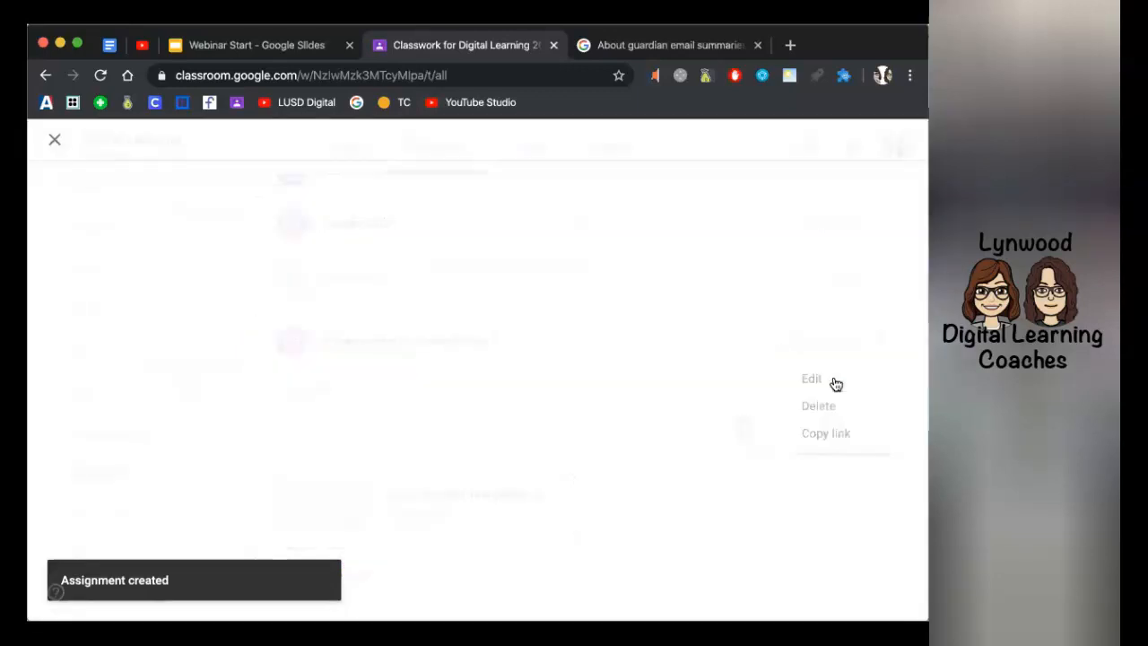
click(126, 389)
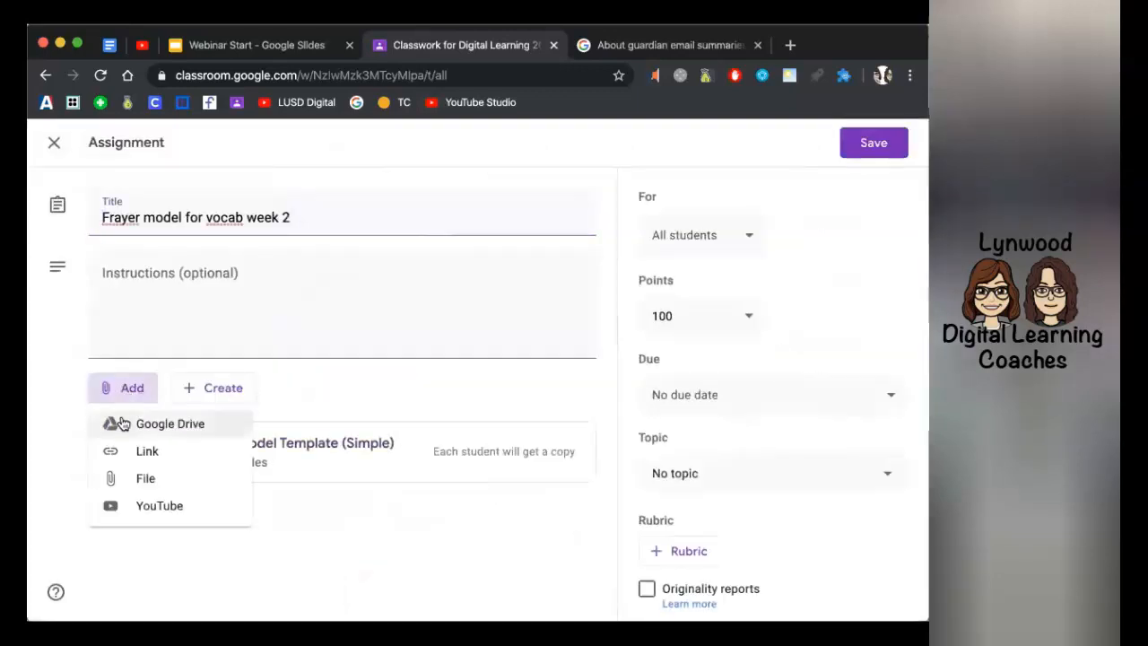
click(123, 423)
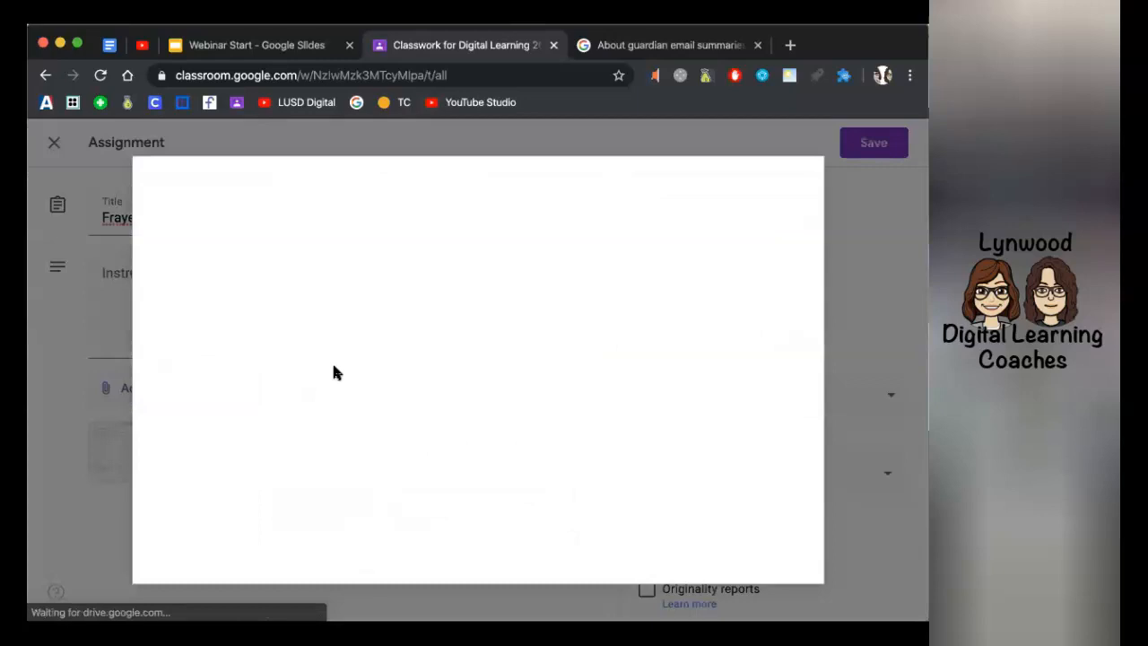
scroll(421, 396, down, 3)
click(230, 457)
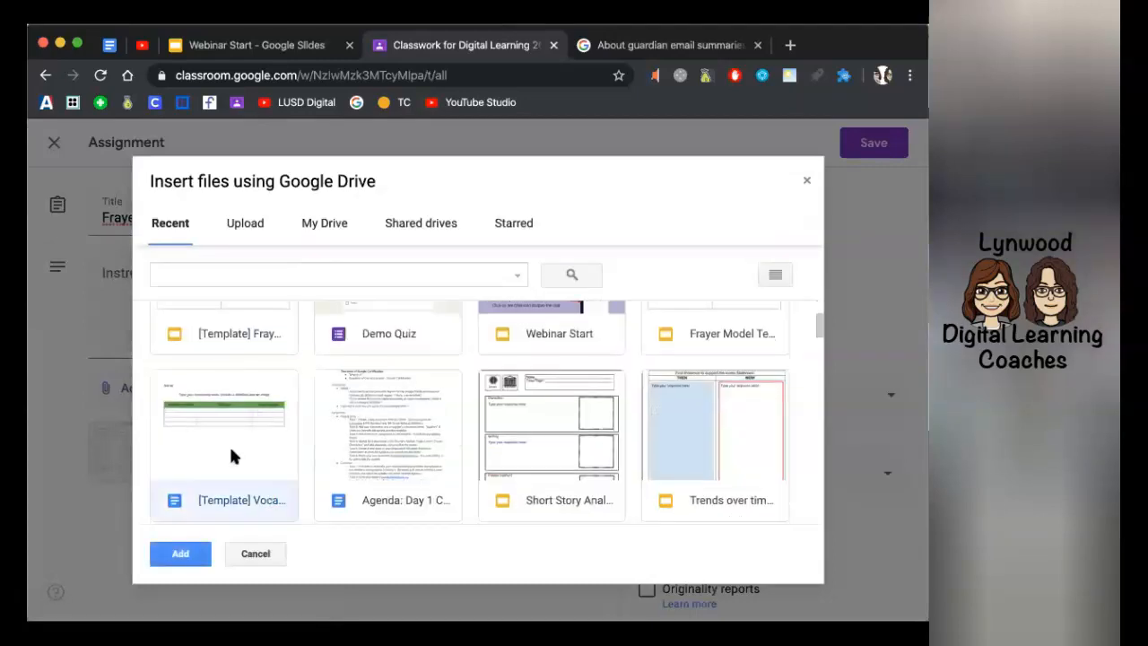
click(179, 553)
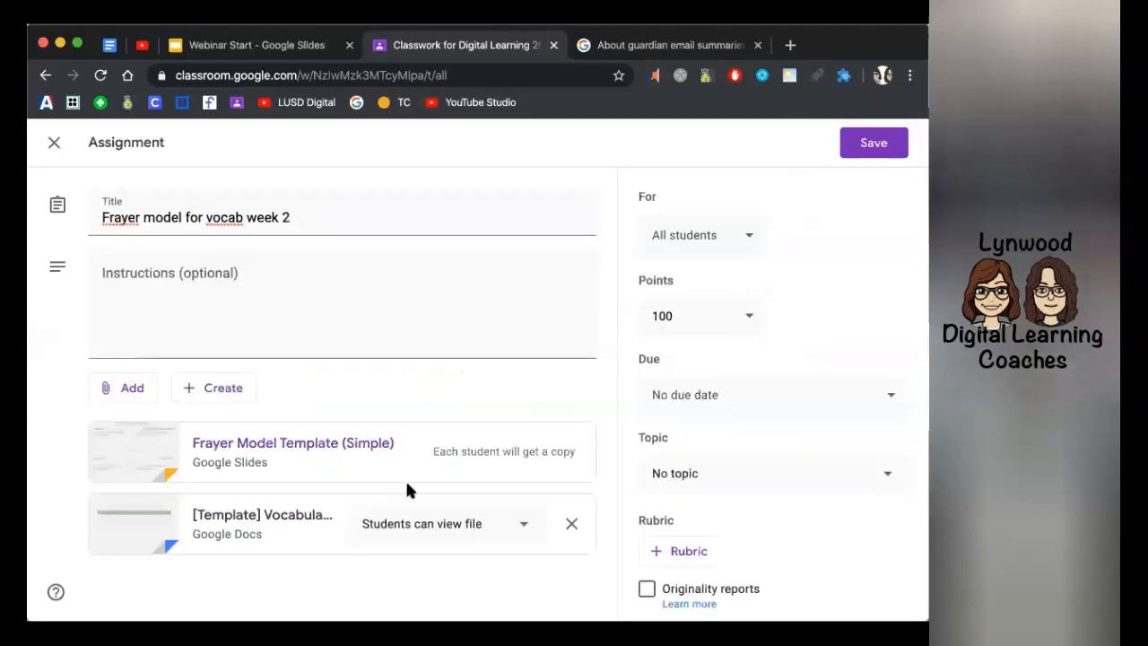
Check the student access options for the attached vocabulary template, and leave the assignment editor without saving
click(504, 523)
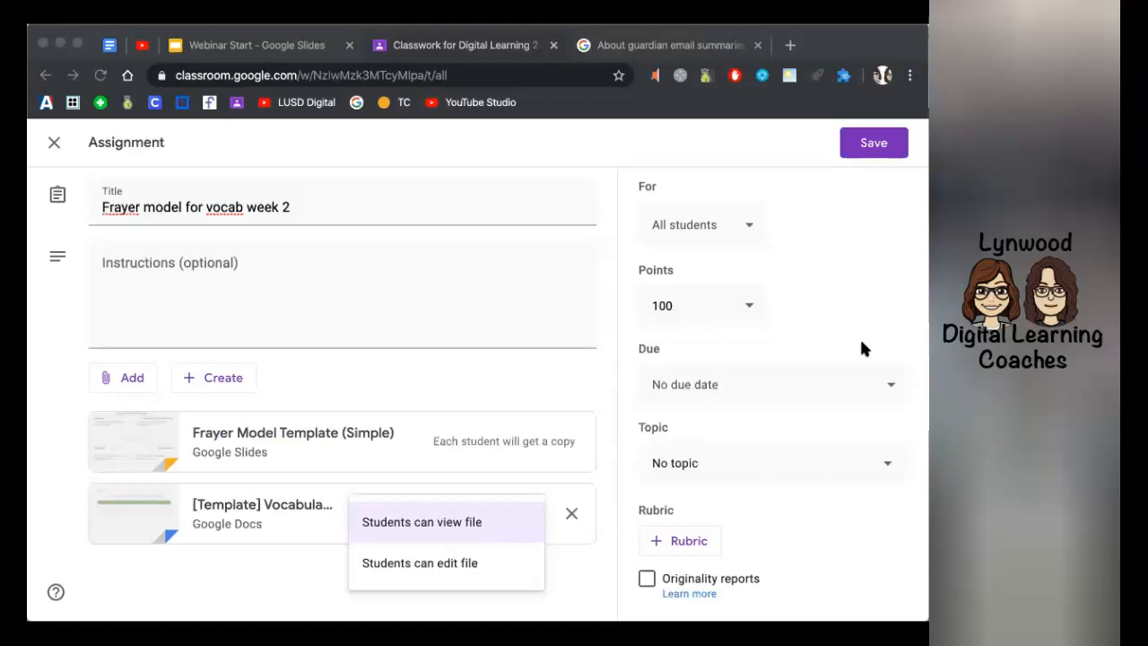
click(846, 266)
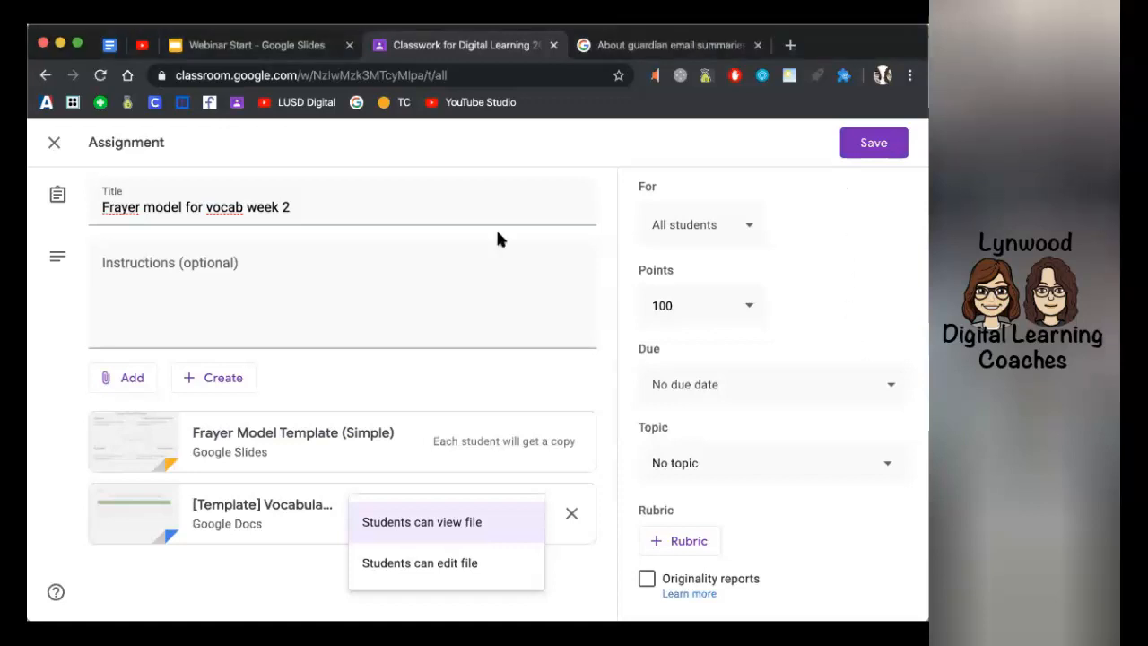
click(51, 141)
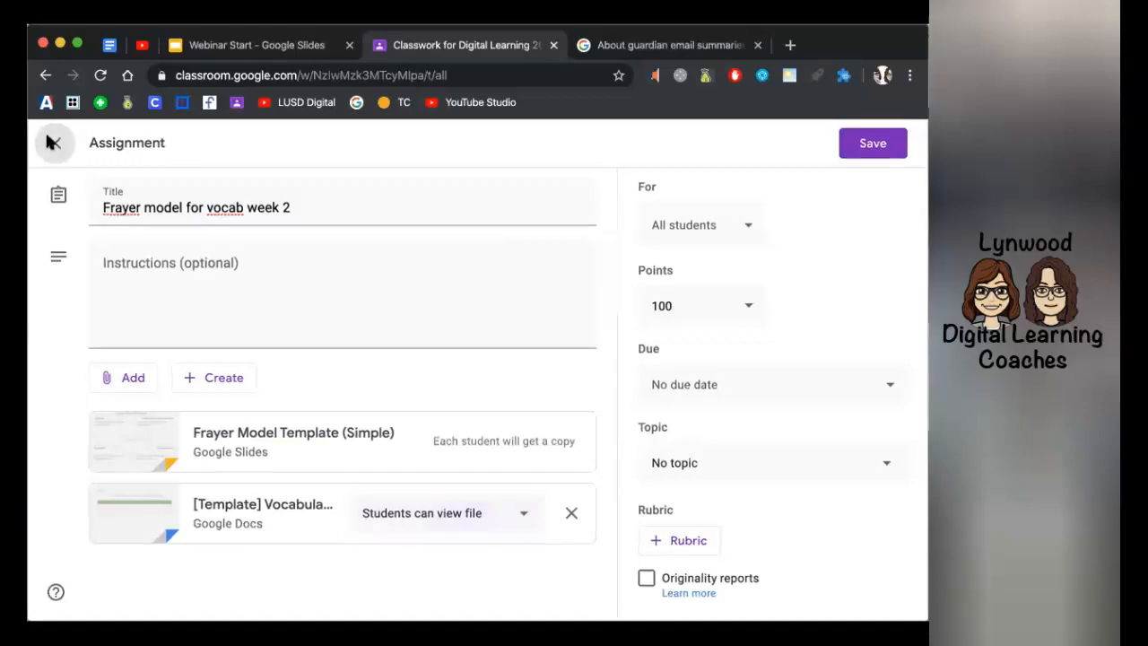
click(51, 141)
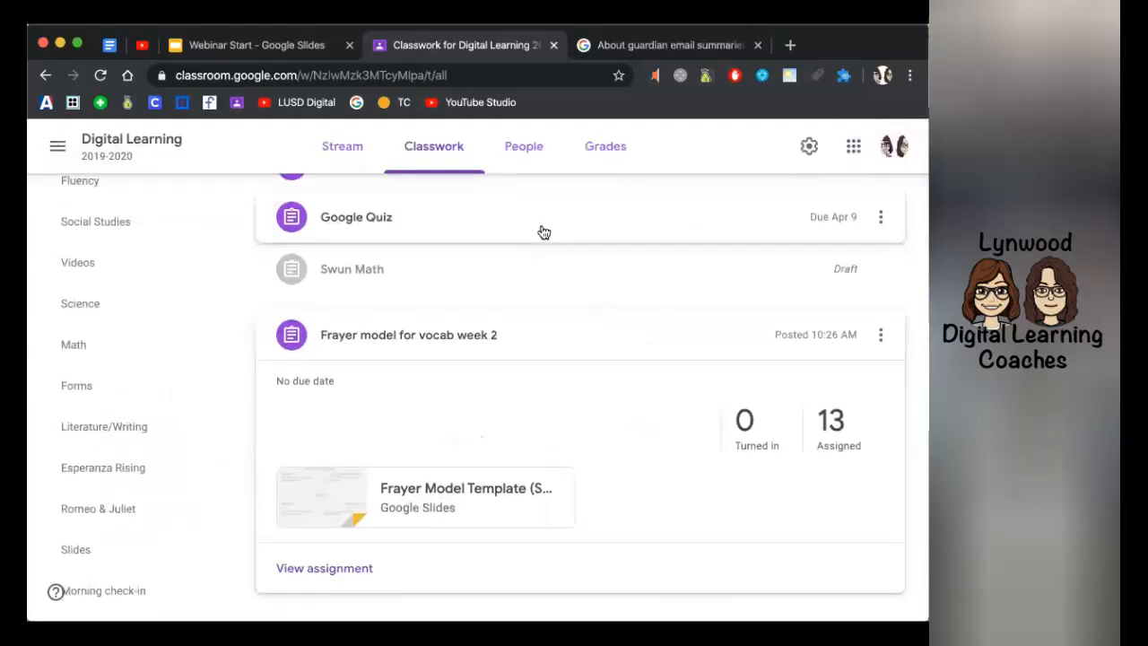
scroll(543, 232, down, 1)
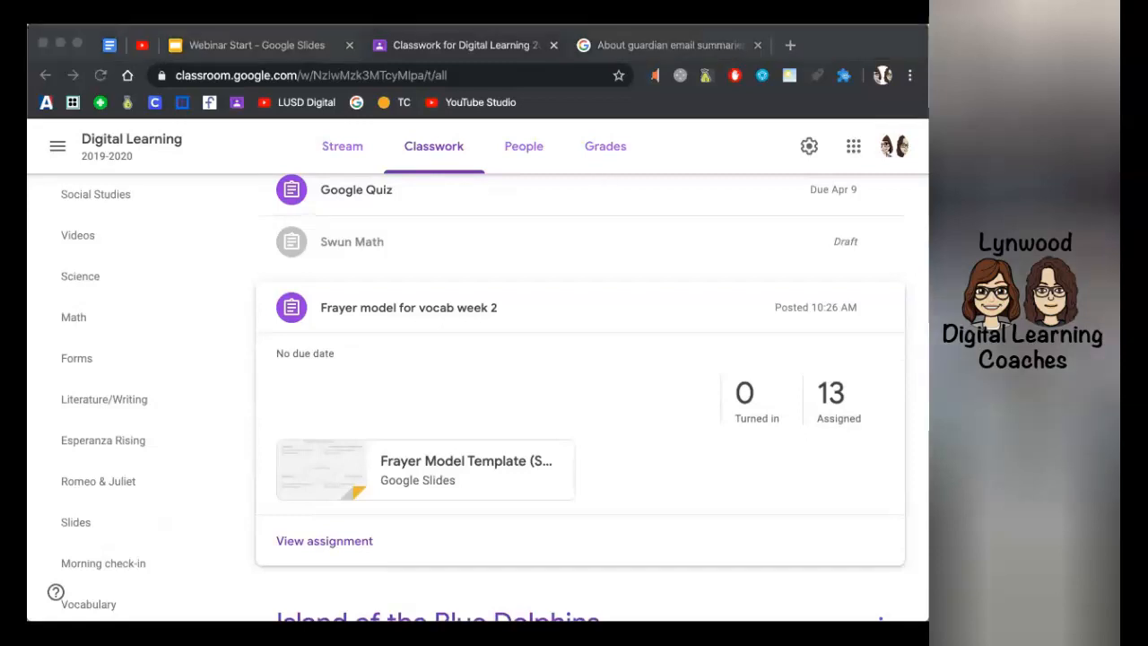
click(909, 215)
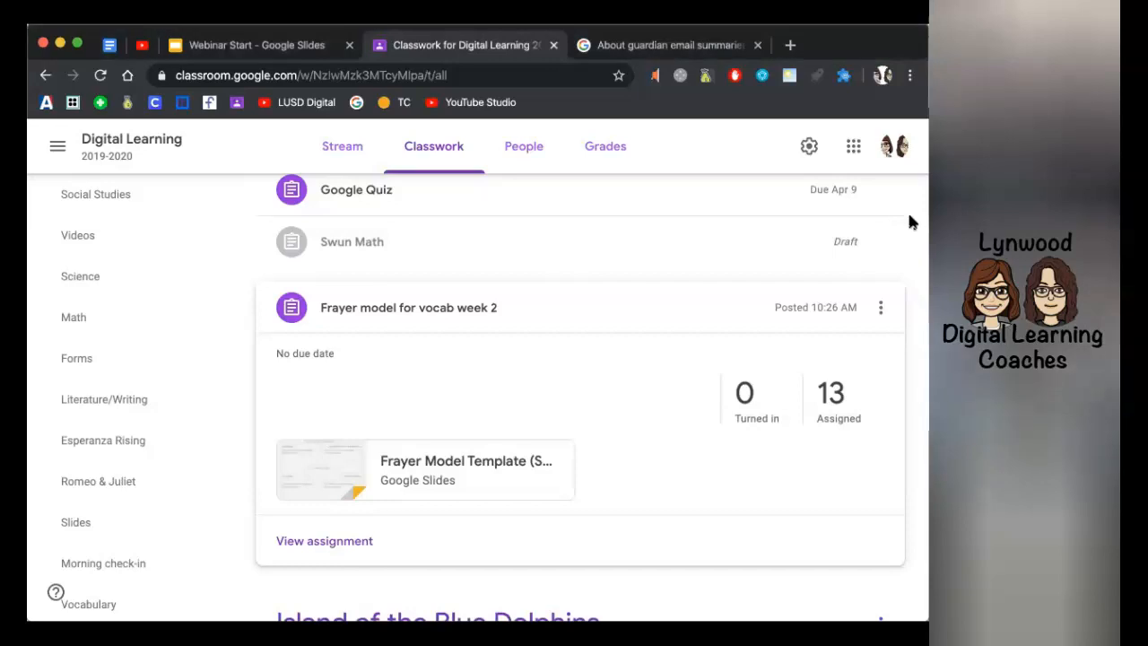